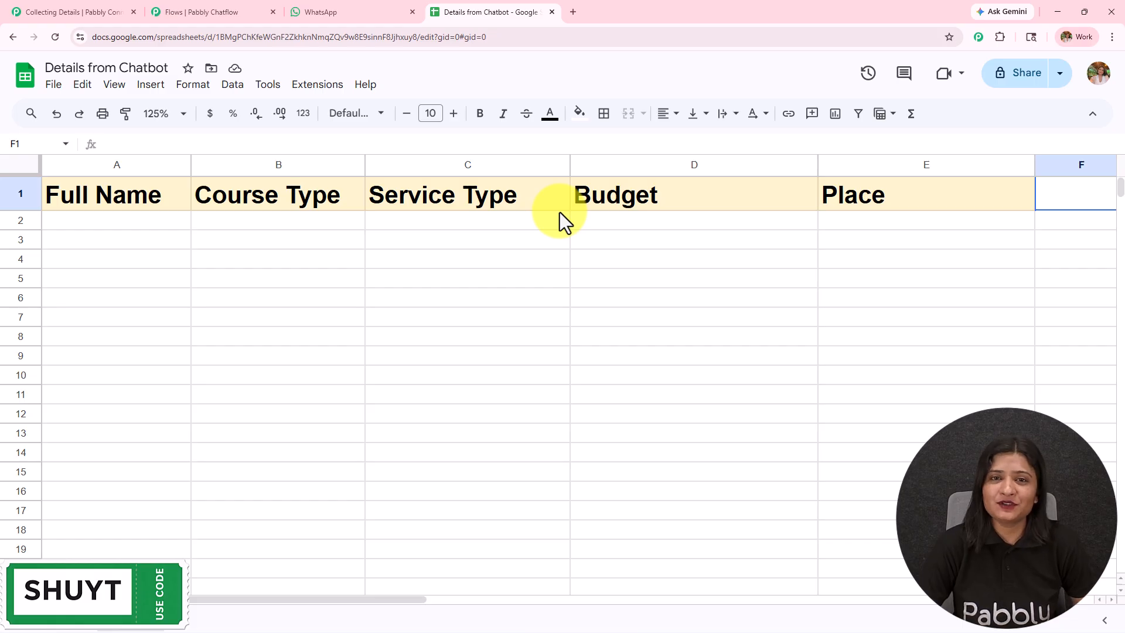
Switch to Pabbly Chatflow and examine the Collect Details flow from its welcome message through the question nodes to the API request
{"action": "left_click", "coordinate": [374, 9]}
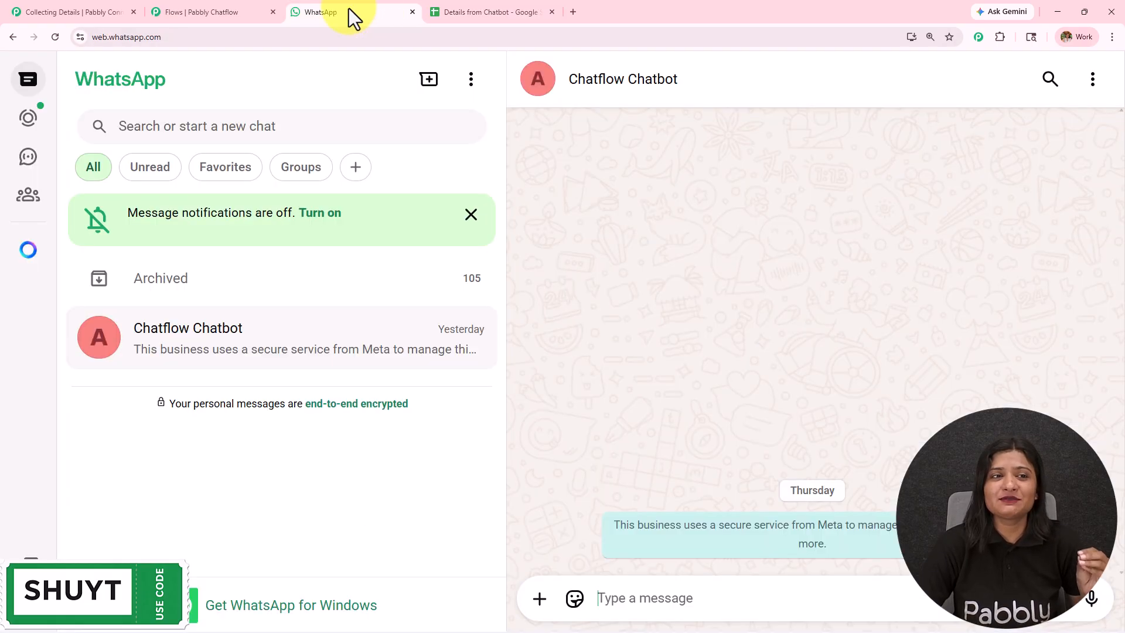
{"action": "left_click", "coordinate": [208, 9]}
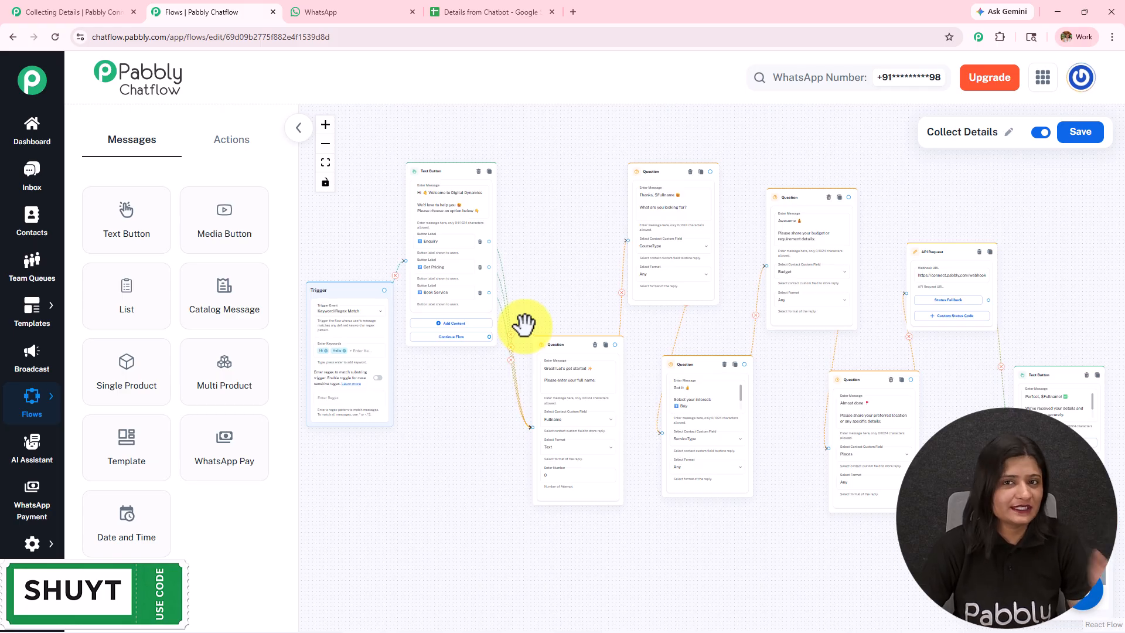
{"action": "left_click", "coordinate": [508, 12]}
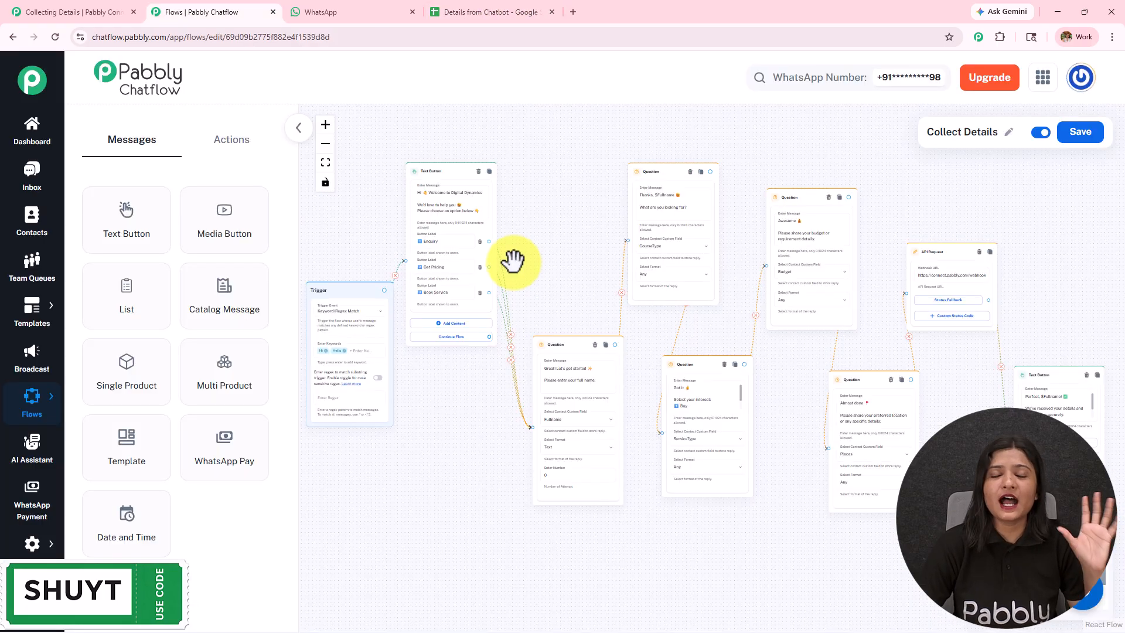
{"action": "scroll", "coordinate": [520, 263], "scroll_direction": "up", "scroll_amount": 2}
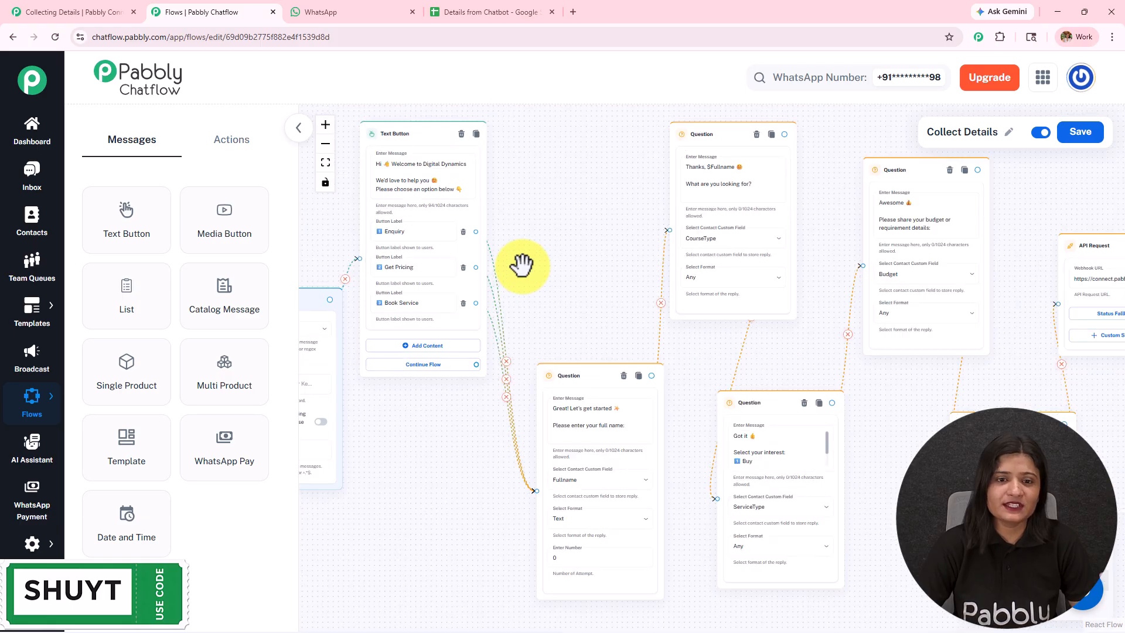
{"action": "left_click_drag", "start_coordinate": [539, 255], "coordinate": [577, 289]}
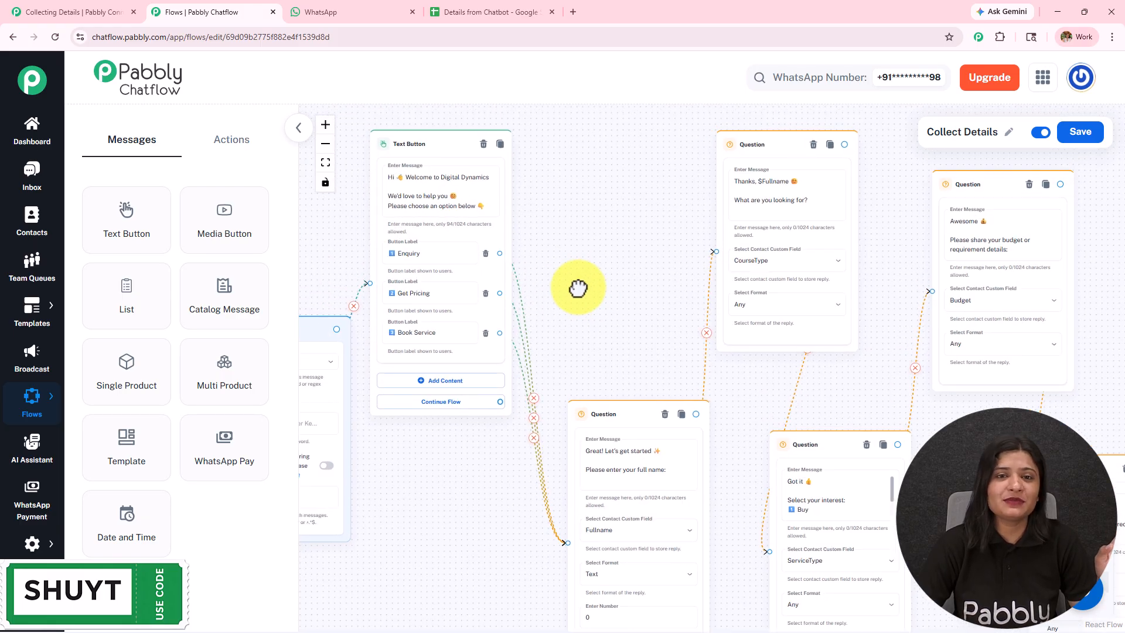
{"action": "left_click_drag", "start_coordinate": [632, 226], "coordinate": [376, 211]}
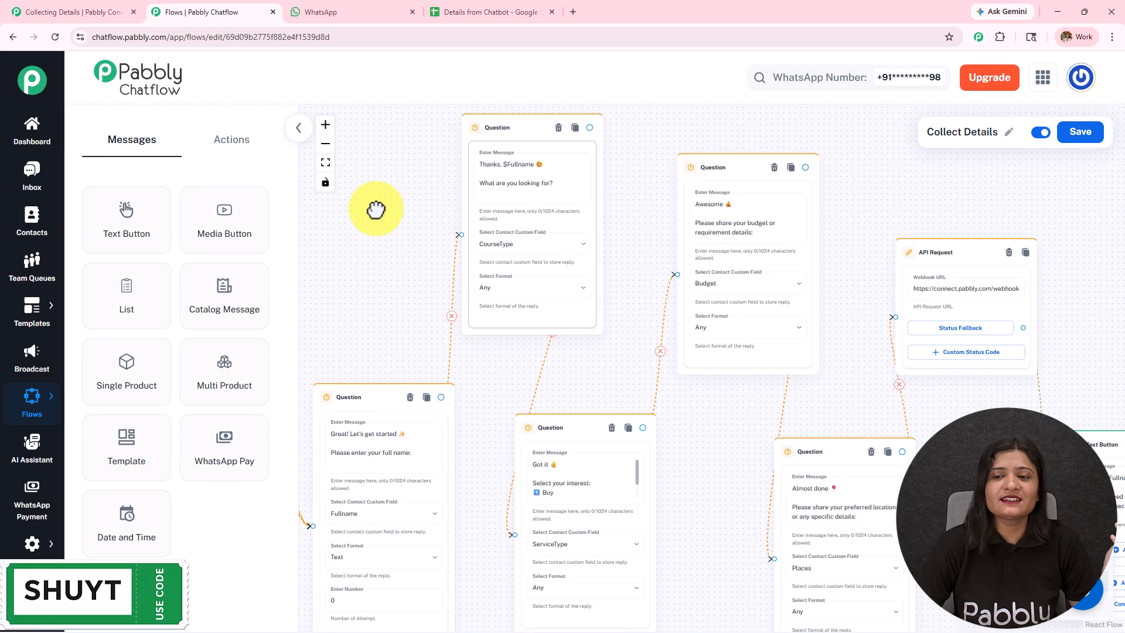
{"action": "left_click_drag", "start_coordinate": [579, 225], "coordinate": [477, 176]}
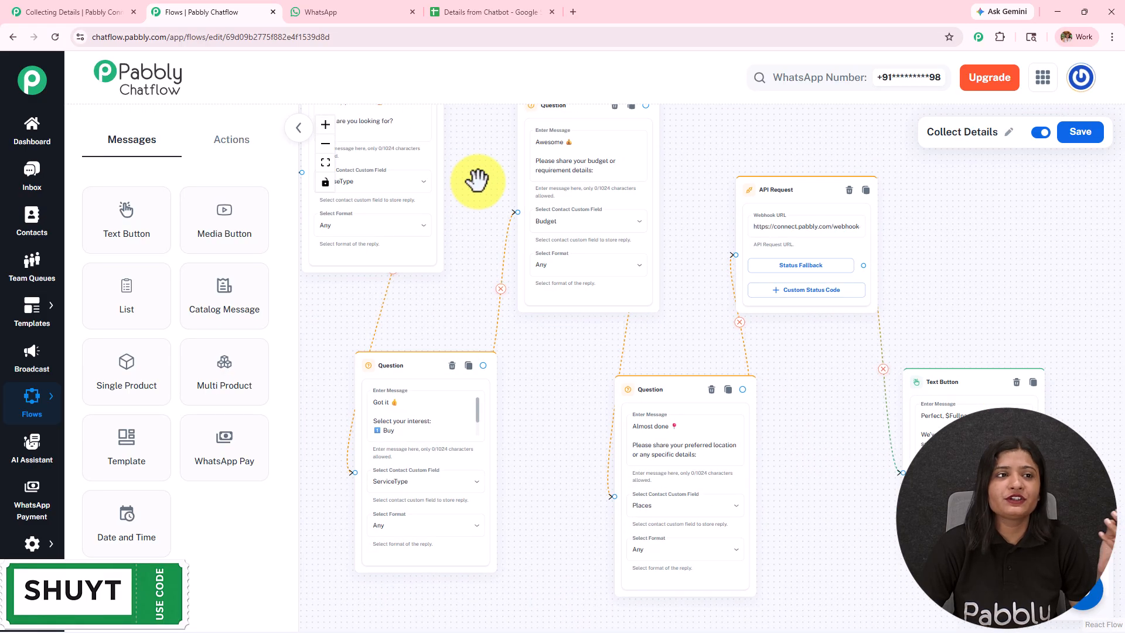
Switch to WhatsApp, send "Hello" to the Chatflow Chatbot and choose the Enquiry option in its welcome message
{"action": "left_click", "coordinate": [343, 15]}
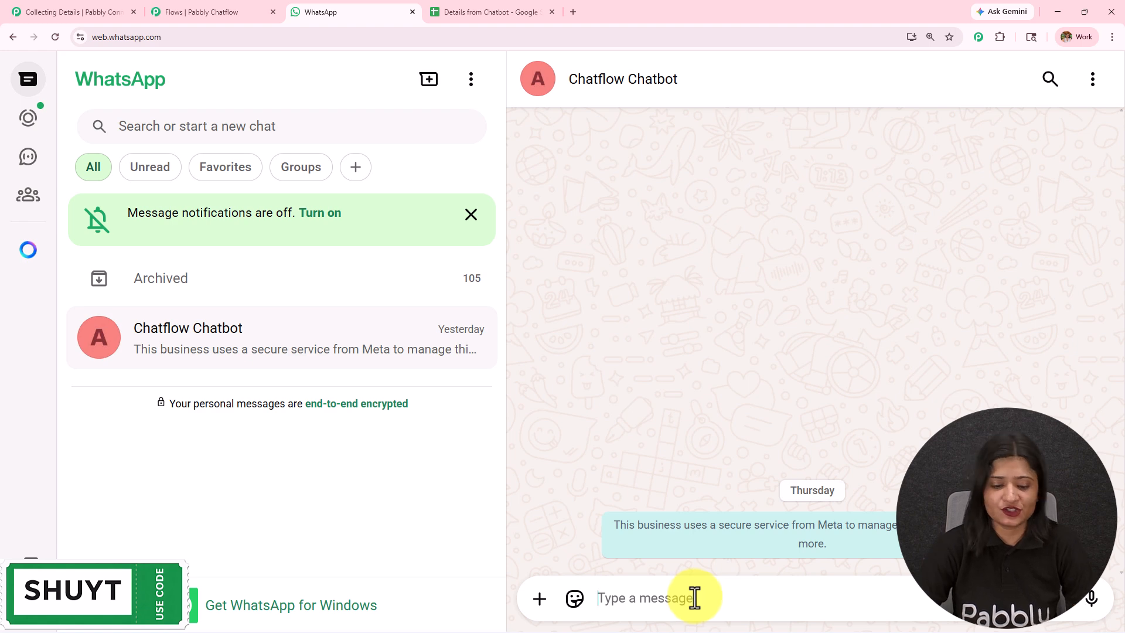
{"action": "type", "text": "Hello"}
{"action": "key", "text": "Return"}
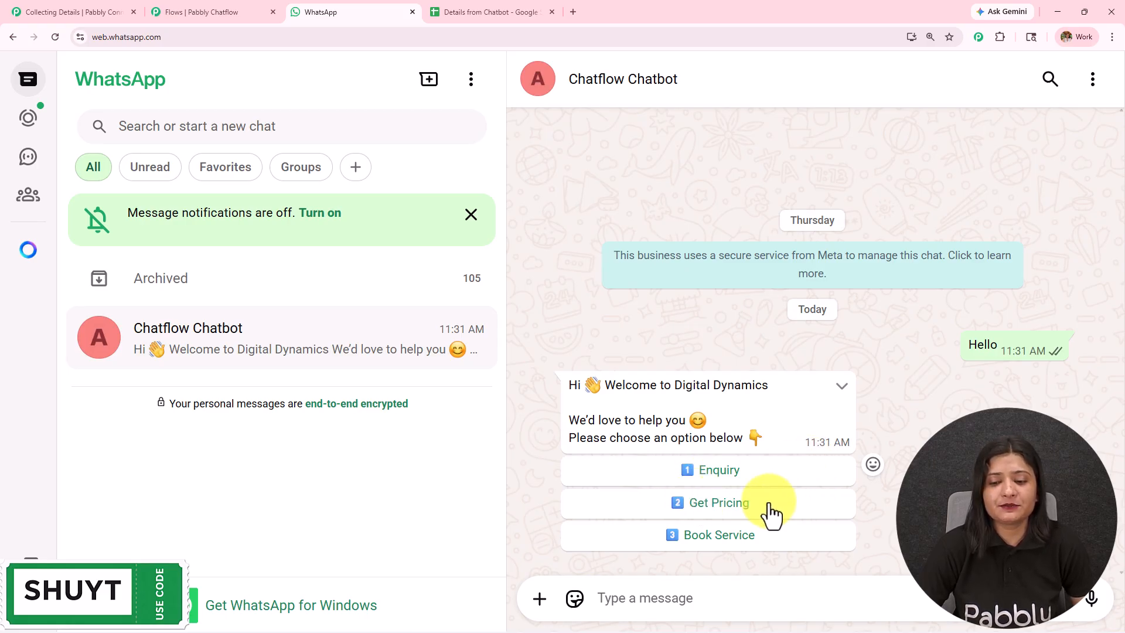
{"action": "left_click", "coordinate": [750, 477]}
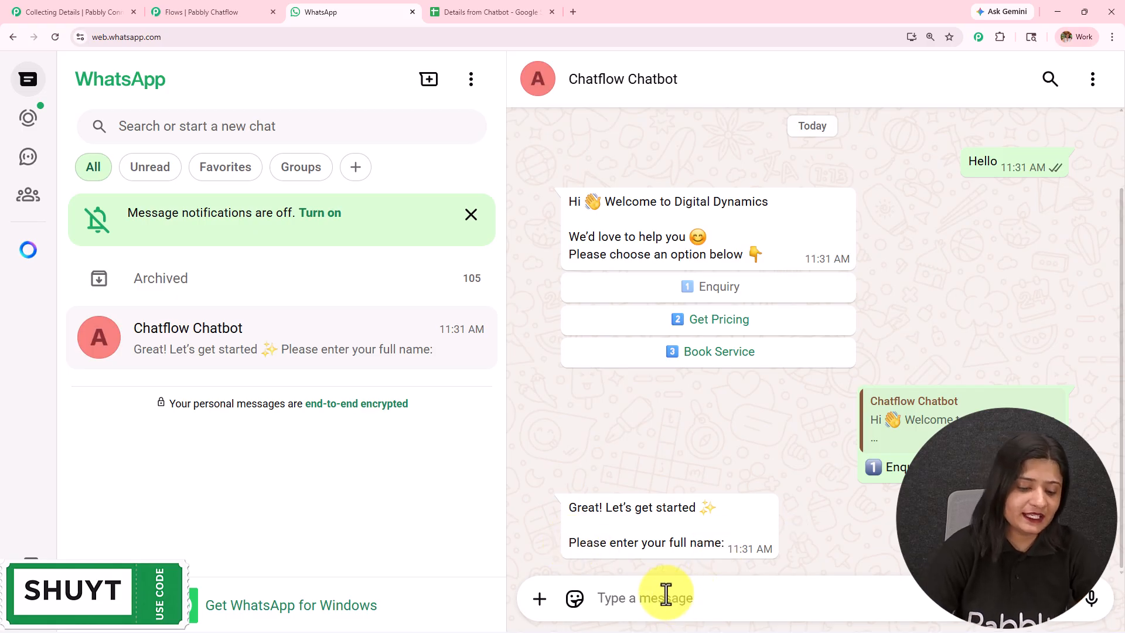
Reply to the chatbot's first question with the customer's full name
{"action": "type", "text": "Shubhmuet"}
{"action": "key", "text": "BackSpace"}
{"action": "key", "text": "BackSpace"}
{"action": "type", "text": "rti"}
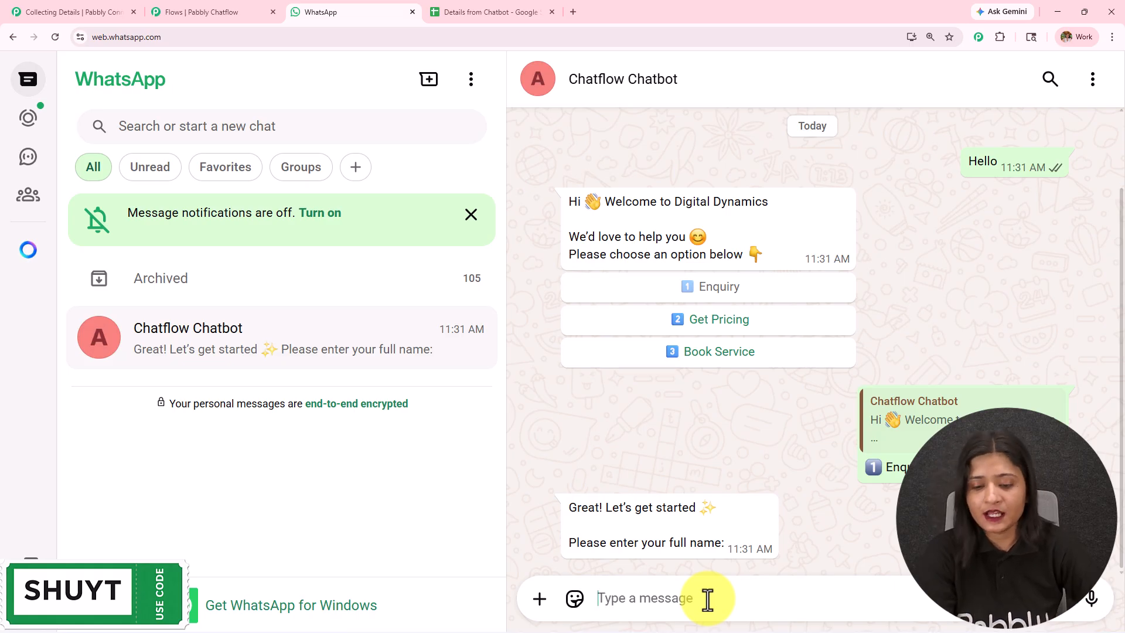
{"action": "key", "text": "Return"}
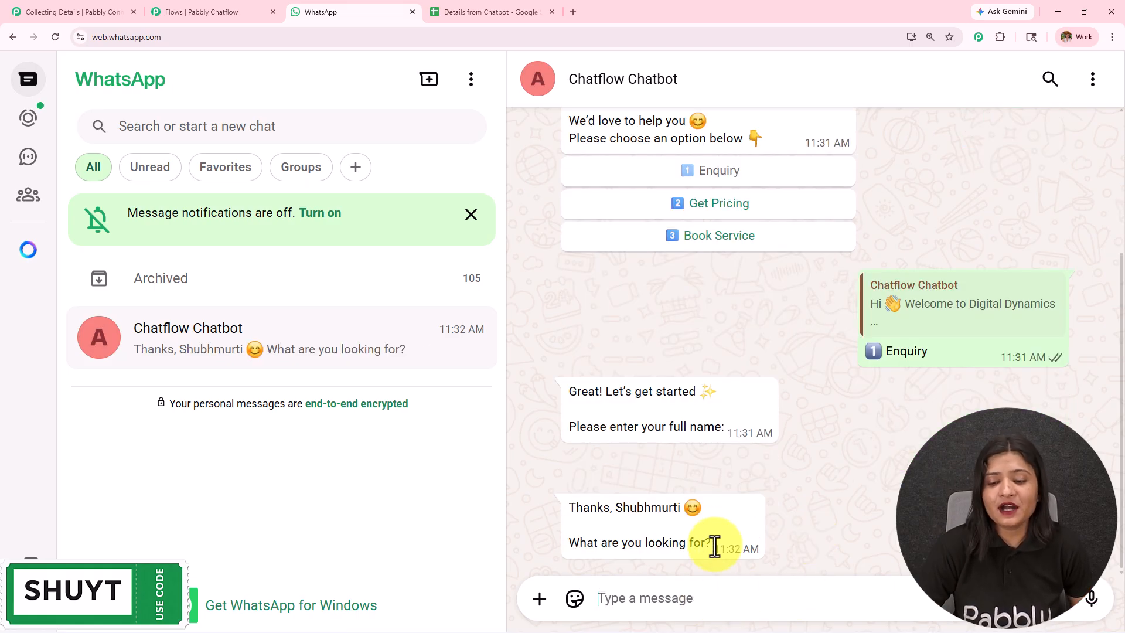
Answer the chatbot's question about what is being looked for with "Seo stratergies"
{"action": "left_click_drag", "start_coordinate": [710, 542], "coordinate": [505, 492]}
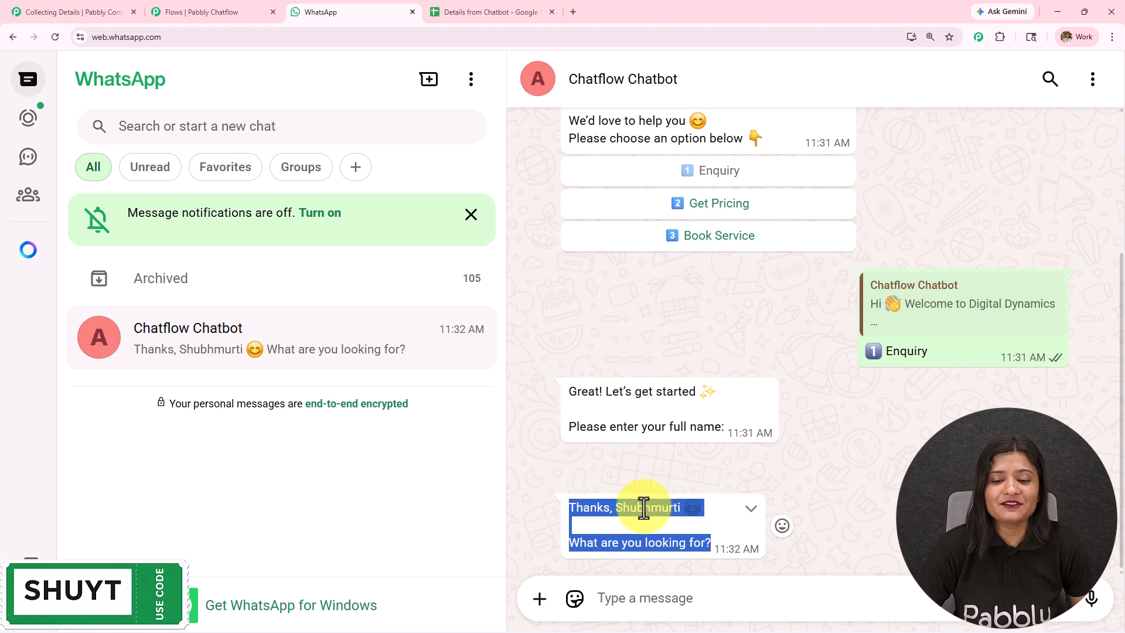
{"action": "left_click", "coordinate": [818, 480]}
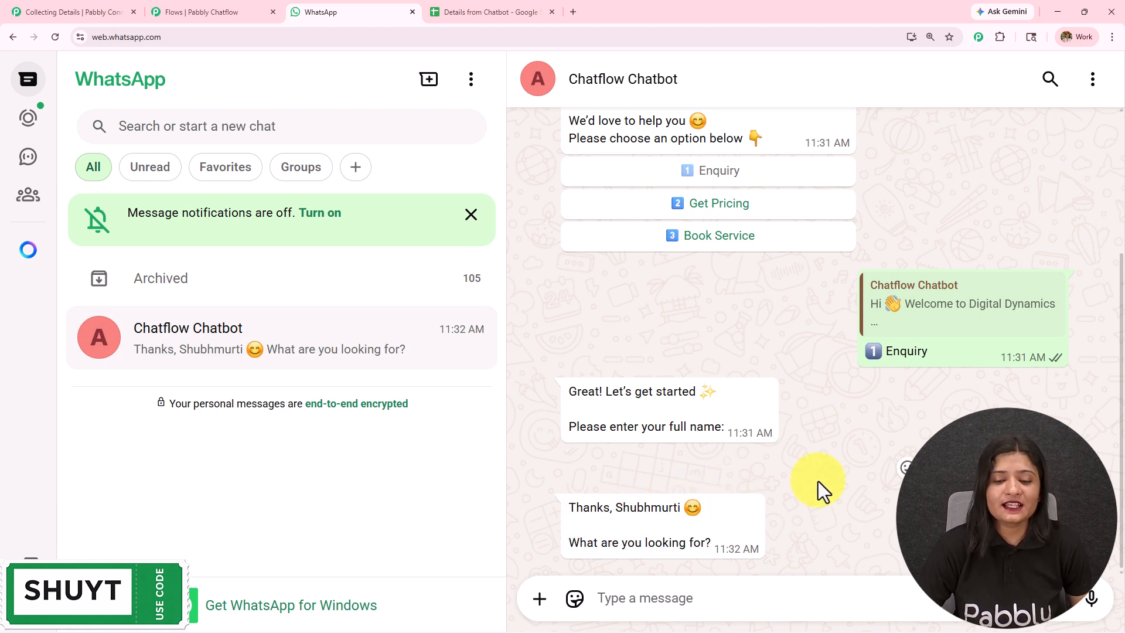
{"action": "left_click", "coordinate": [692, 599]}
{"action": "type", "text": "Seo"}
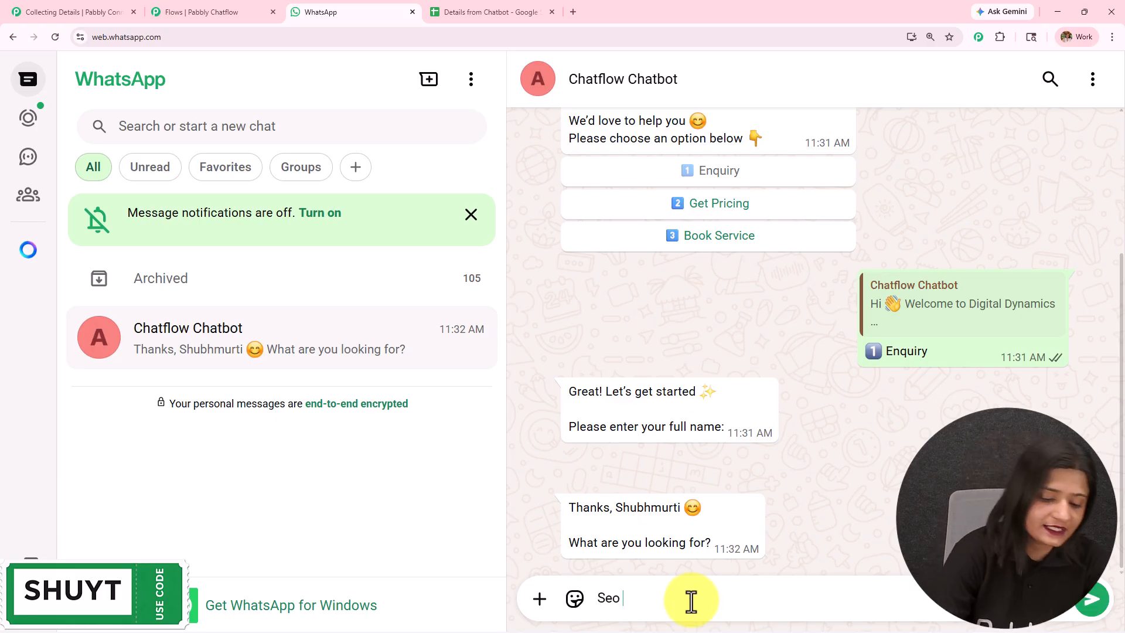
{"action": "type", "text": " st"}
{"action": "key", "text": "Return"}
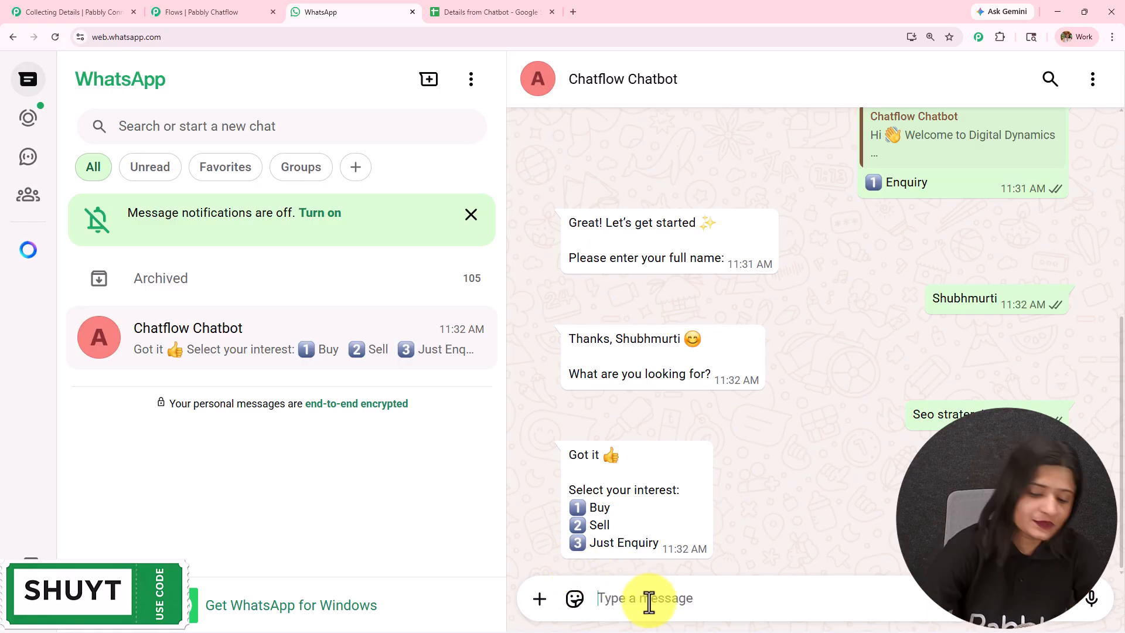
Answer the interest question with "Buy" and the budget question with "35000/ Rs"
{"action": "type", "text": "Buy"}
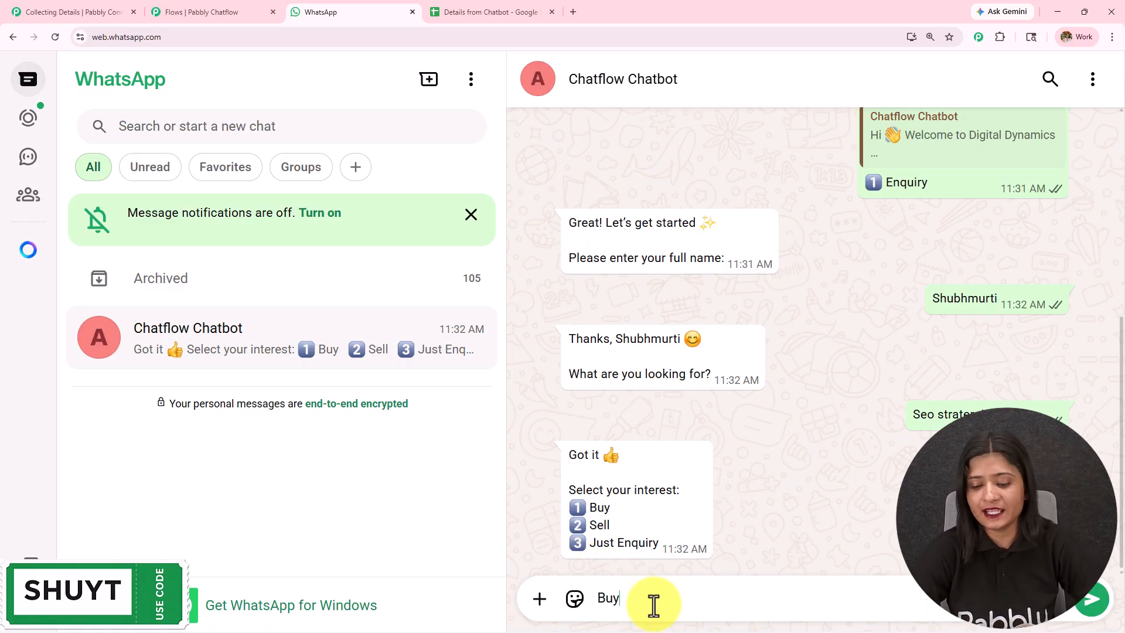
{"action": "key", "text": "Return"}
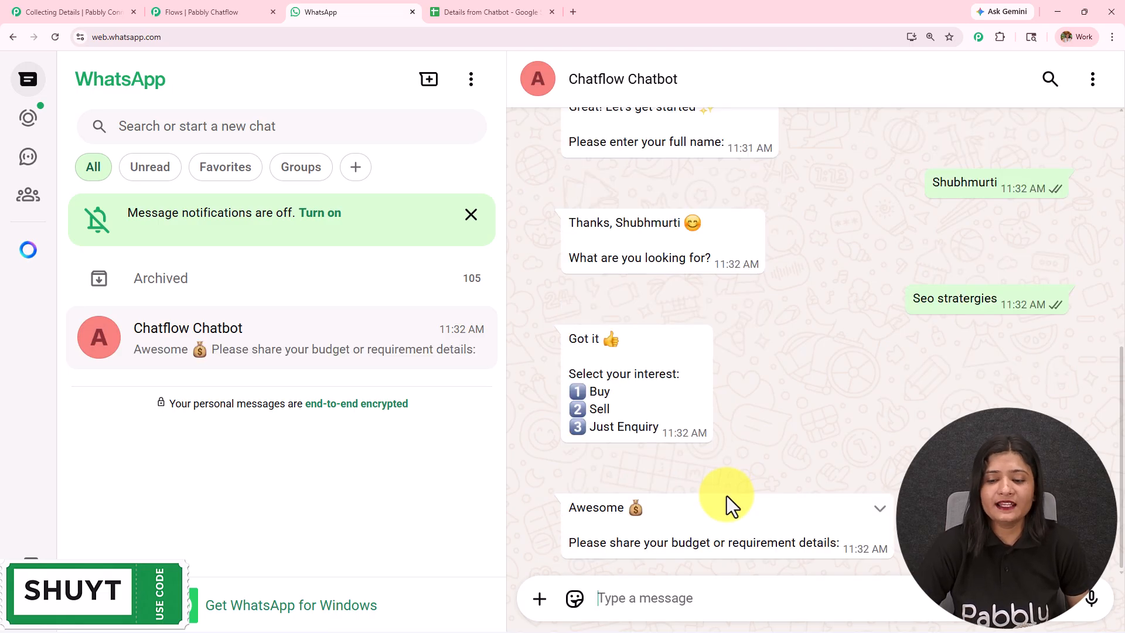
{"action": "left_click_drag", "start_coordinate": [570, 506], "coordinate": [847, 539]}
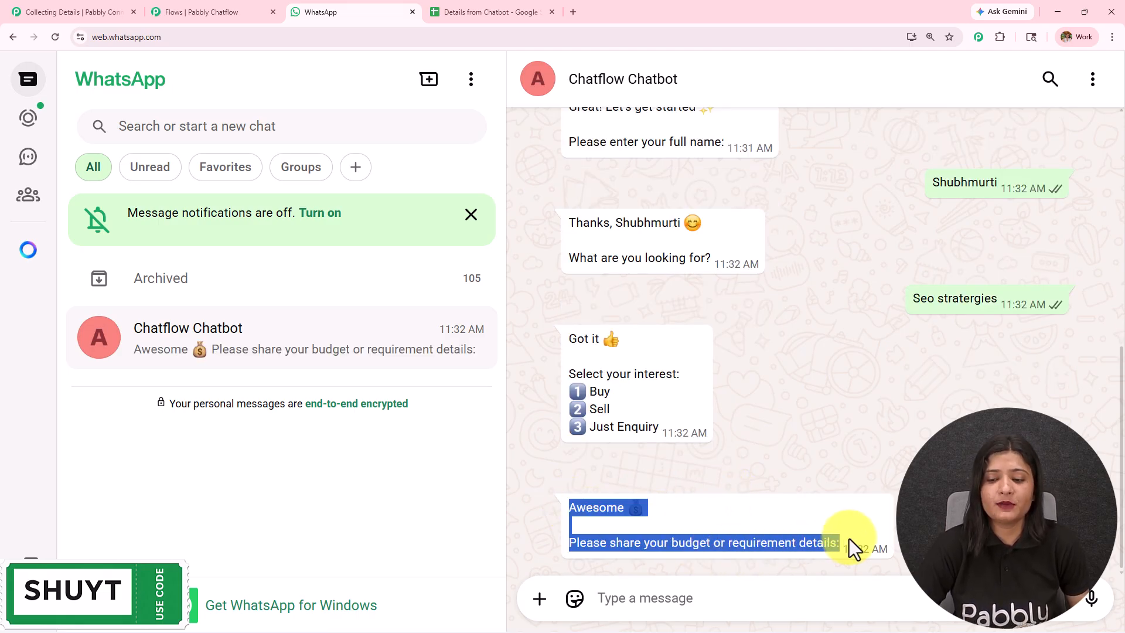
{"action": "left_click", "coordinate": [696, 598]}
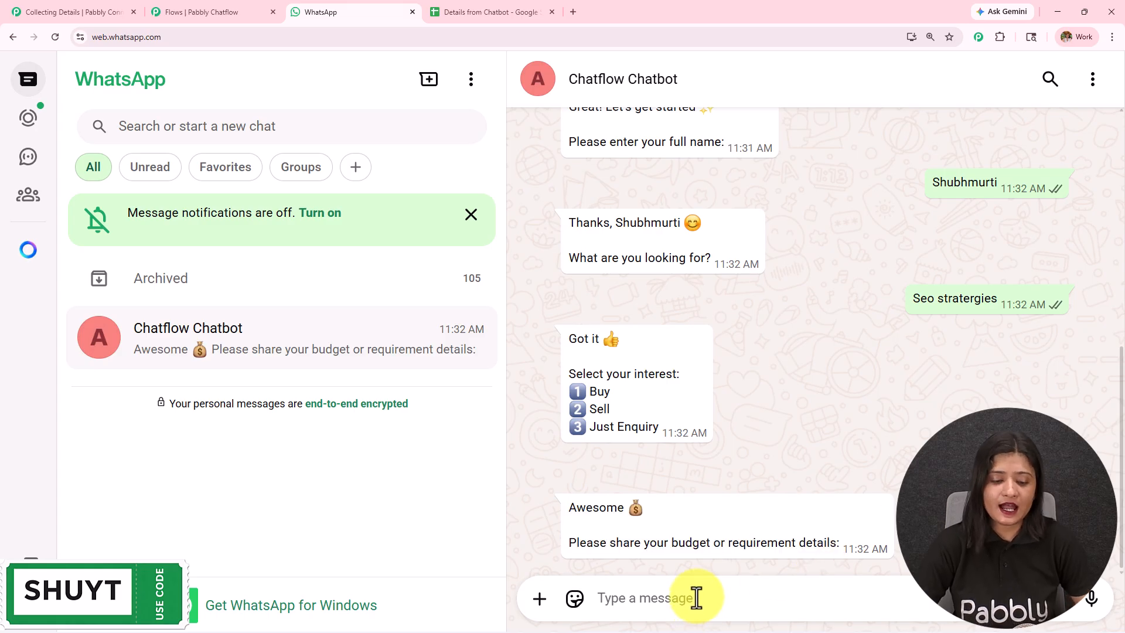
{"action": "type", "text": "35000/ Rs"}
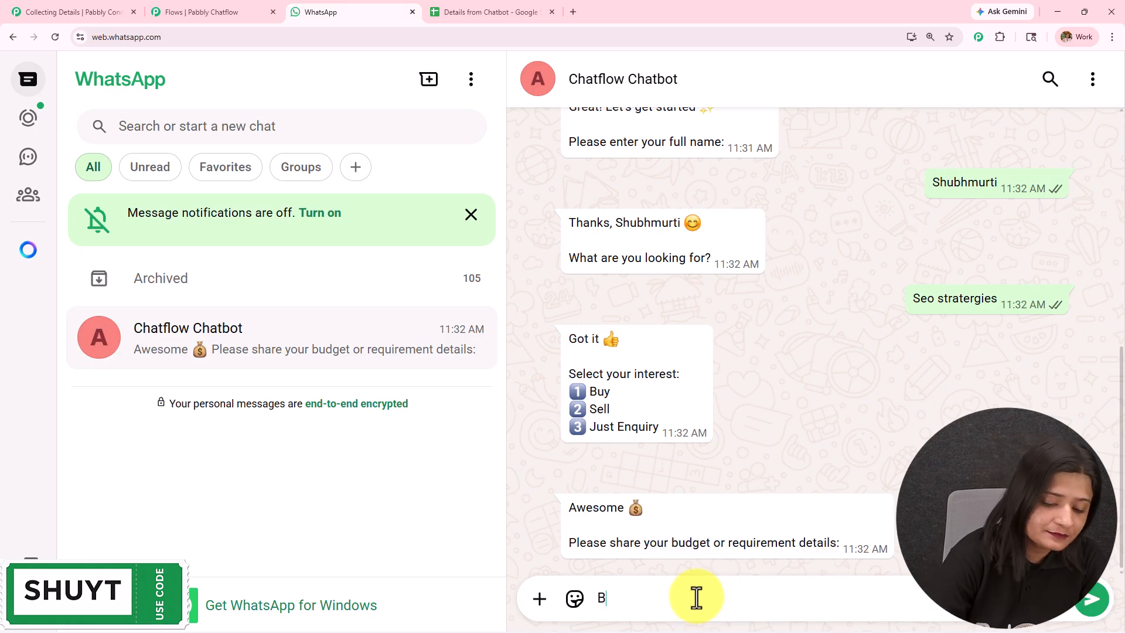
{"action": "key", "text": "Return"}
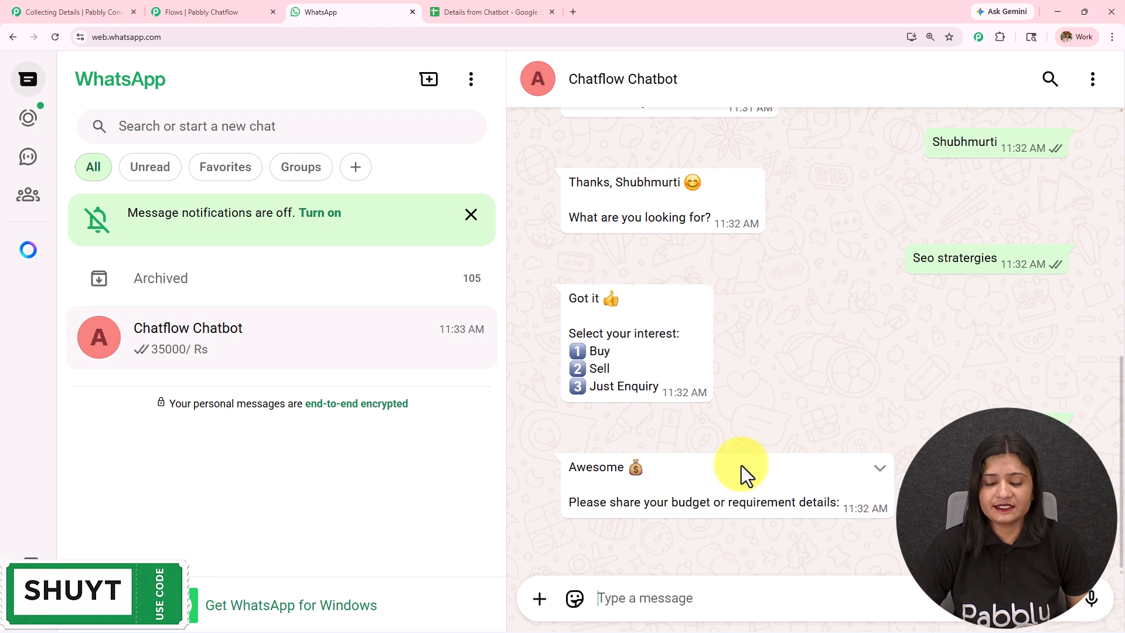
Answer the chatbot's preferred location question with "Bhopal"
{"action": "left_click_drag", "start_coordinate": [569, 492], "coordinate": [911, 521]}
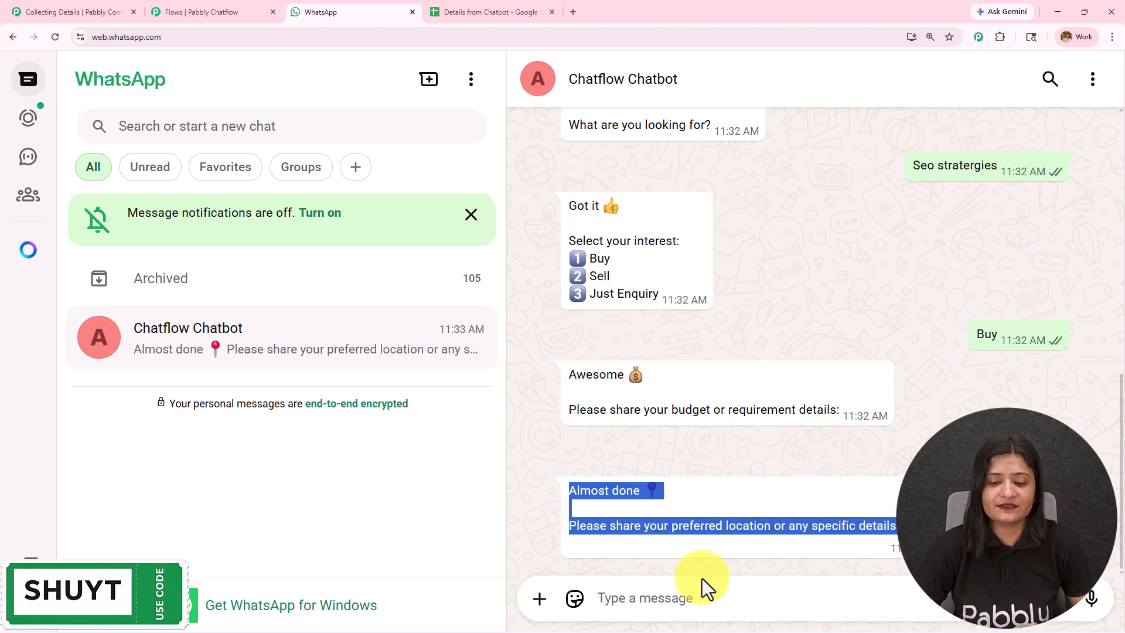
{"action": "left_click", "coordinate": [706, 604]}
{"action": "type", "text": "B"}
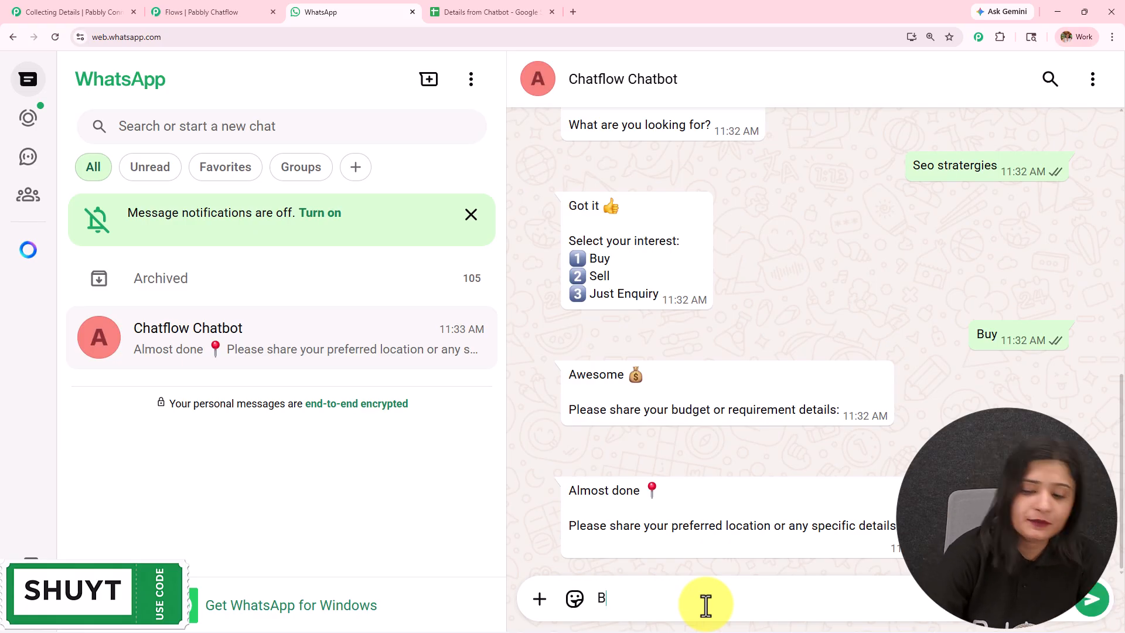
{"action": "type", "text": "hopal"}
{"action": "key", "text": "Return"}
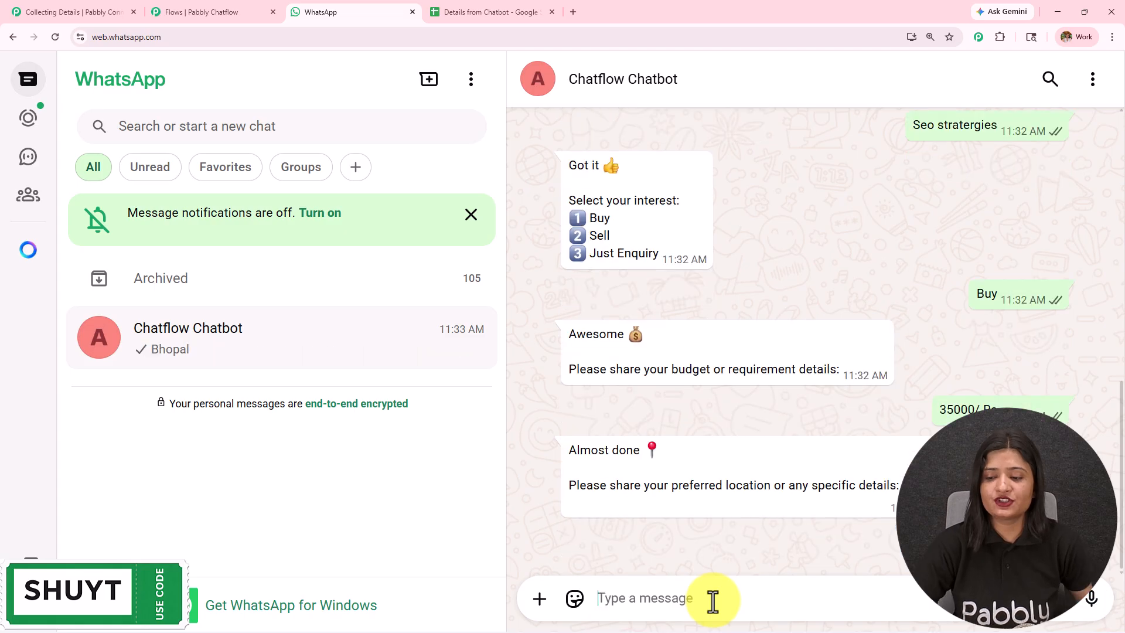
Review the chatbot's closing message and the questions and answers earlier in the conversation
{"action": "left_click_drag", "start_coordinate": [570, 490], "coordinate": [762, 551]}
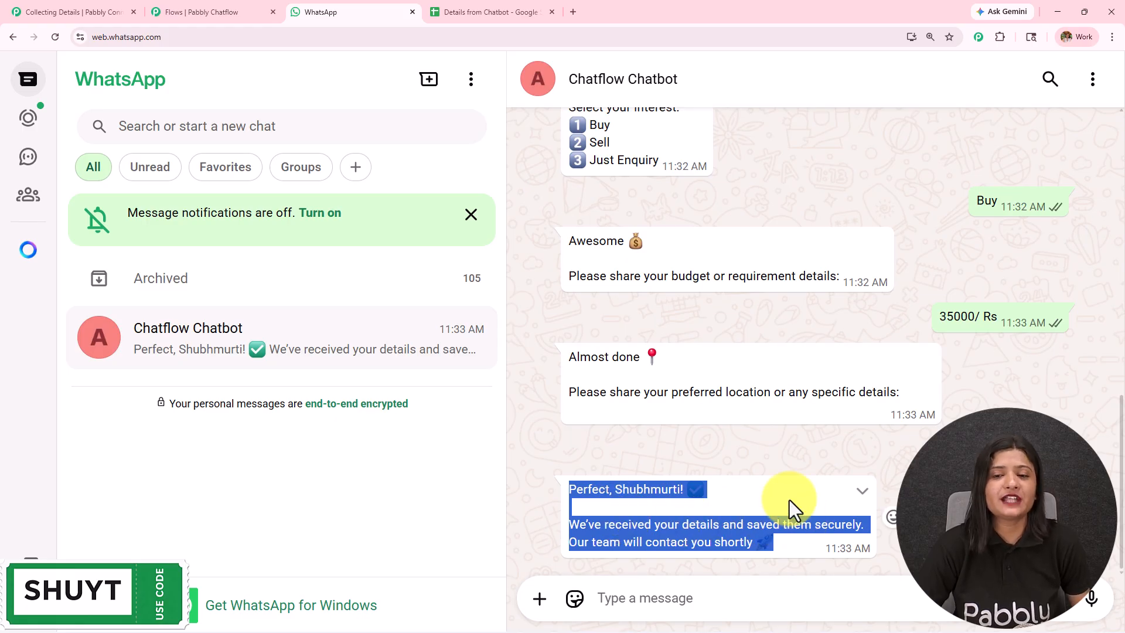
{"action": "scroll", "coordinate": [789, 500], "scroll_direction": "up", "scroll_amount": 10}
{"action": "scroll", "coordinate": [782, 492], "scroll_direction": "down", "scroll_amount": 12}
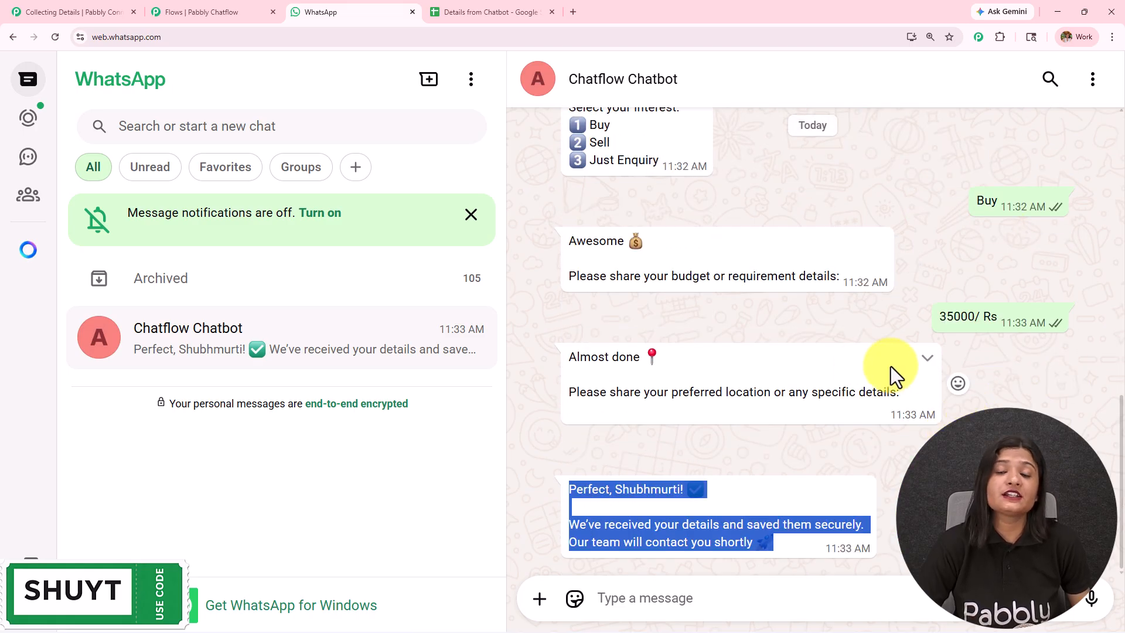
{"action": "left_click", "coordinate": [877, 330]}
{"action": "scroll", "coordinate": [876, 328], "scroll_direction": "up", "scroll_amount": 3}
Switch to the Details from Chatbot spreadsheet and check each value in row 2, from Full Name to Place, against the chat answers
{"action": "left_click", "coordinate": [516, 12]}
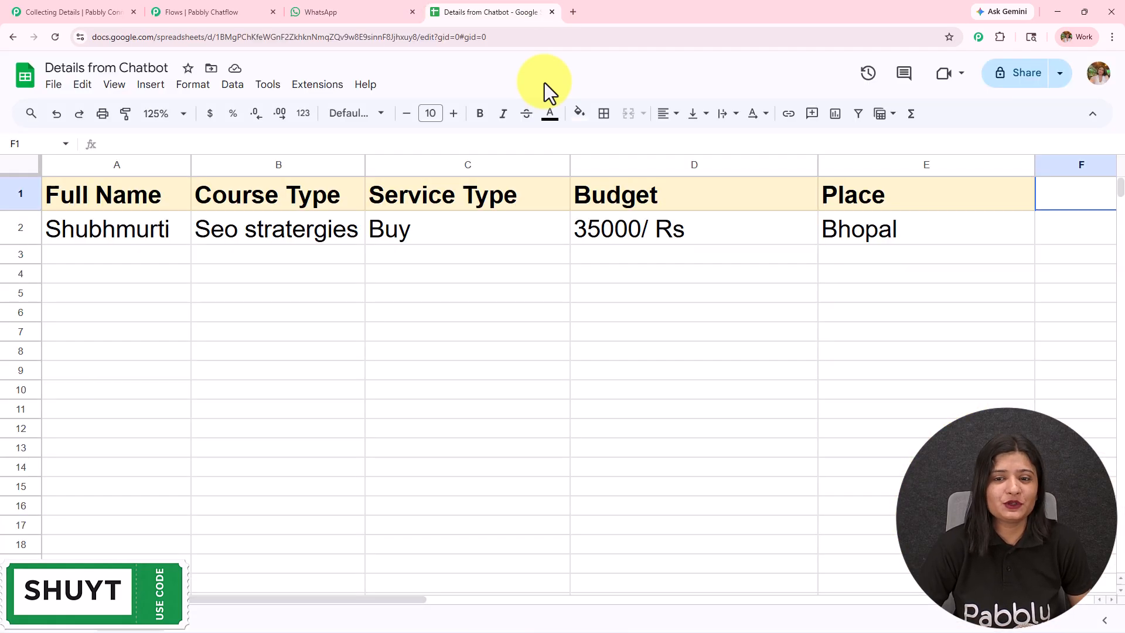
{"action": "left_click_drag", "start_coordinate": [986, 234], "coordinate": [153, 232]}
{"action": "left_click", "coordinate": [596, 333]}
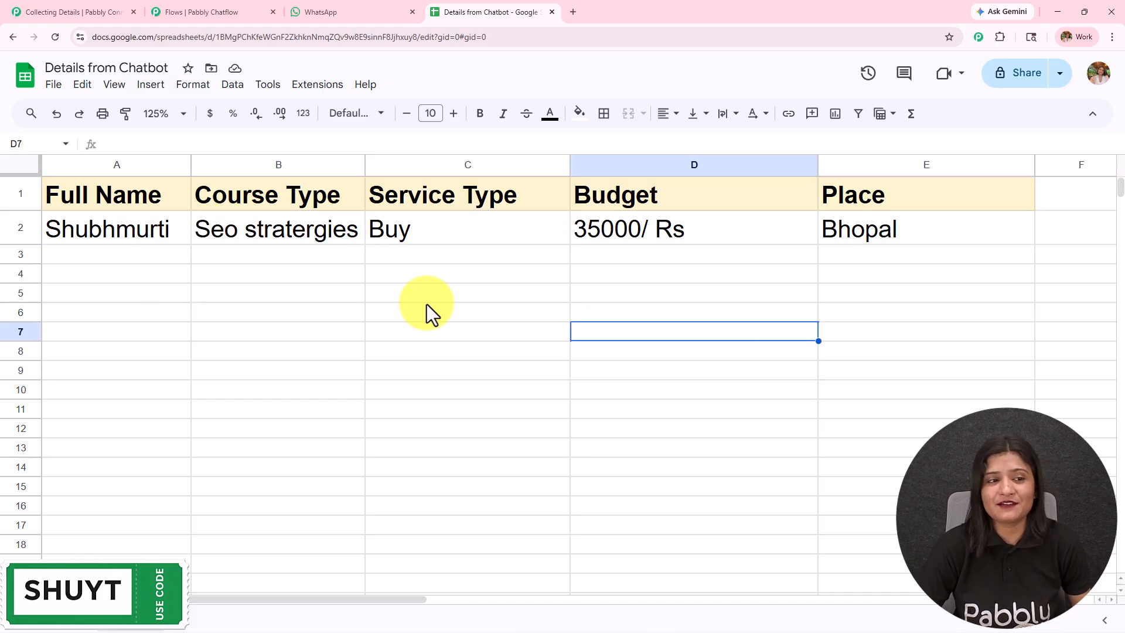
{"action": "left_click", "coordinate": [168, 227]}
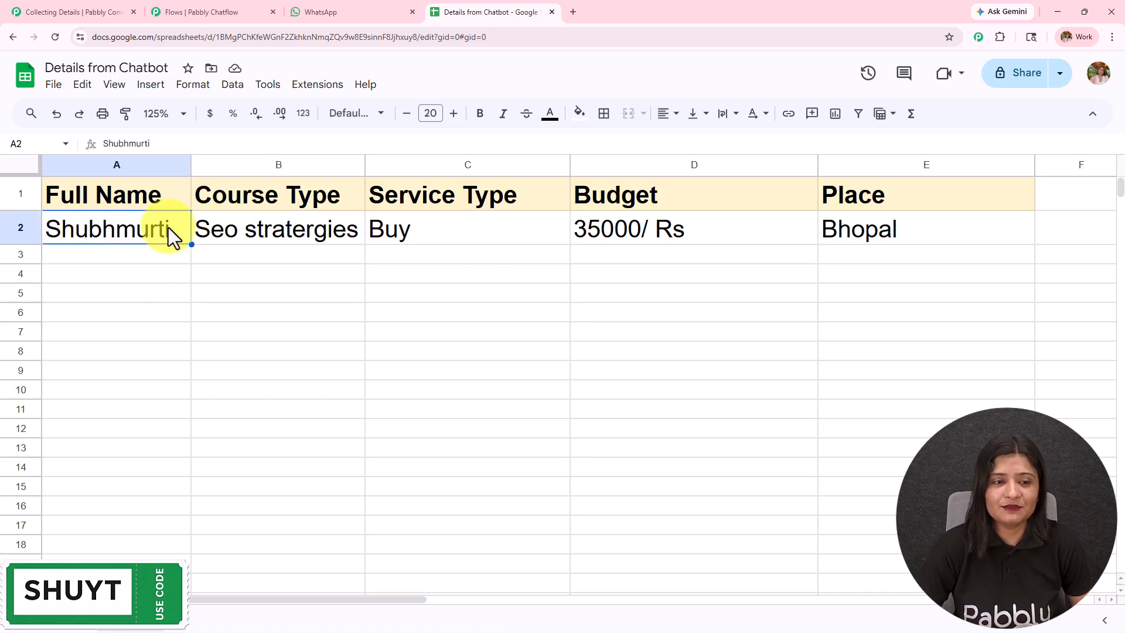
{"action": "left_click", "coordinate": [274, 230]}
{"action": "left_click", "coordinate": [489, 226]}
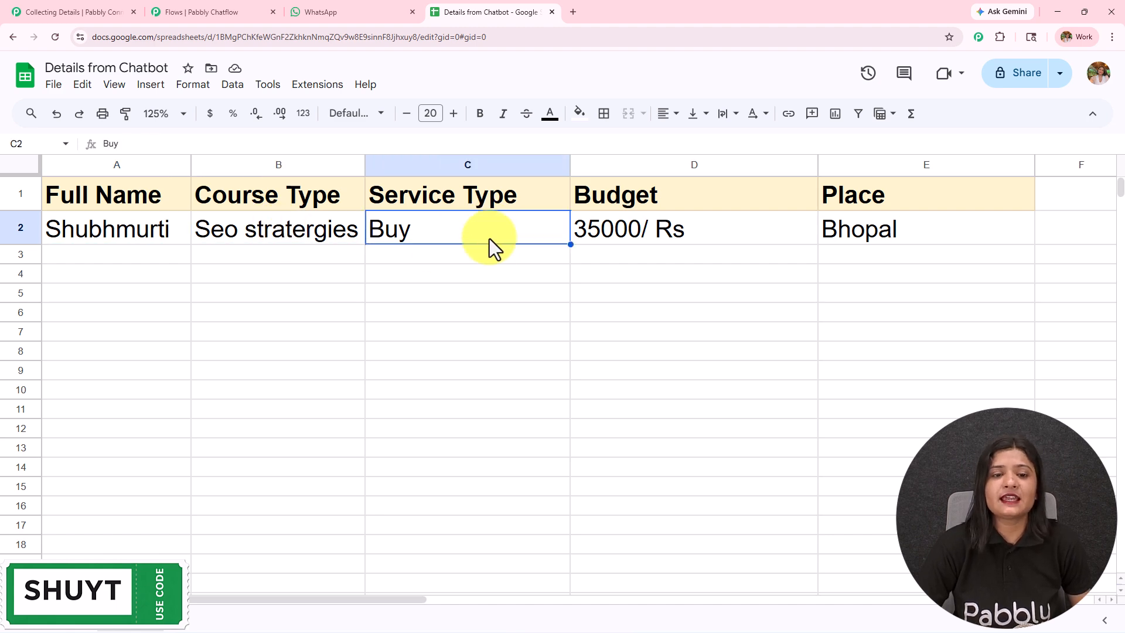
{"action": "left_click", "coordinate": [613, 231]}
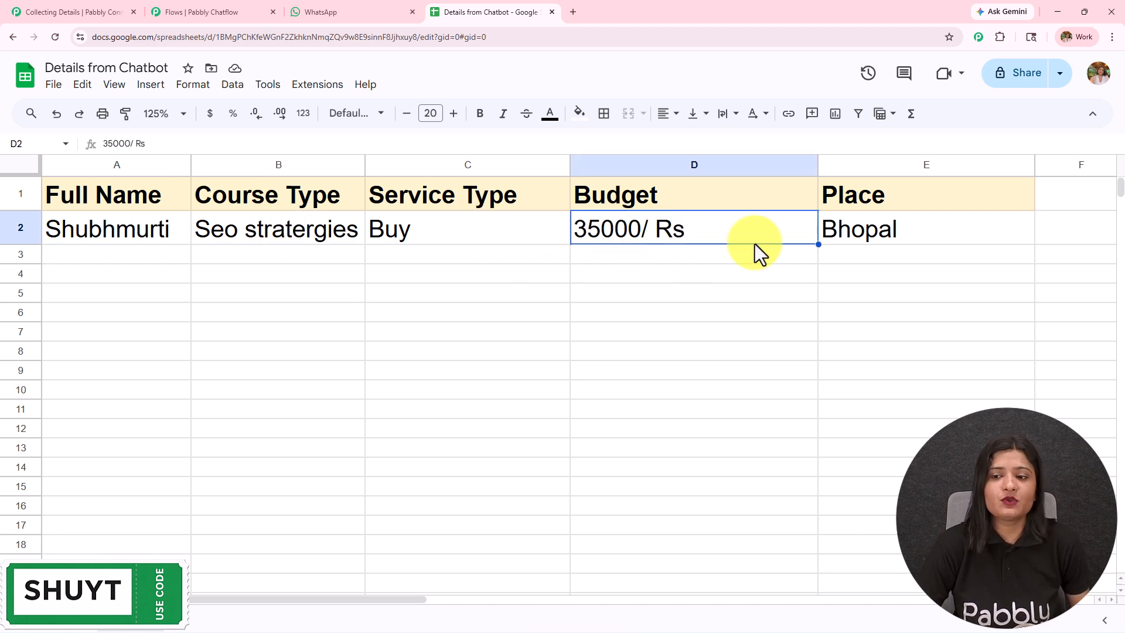
{"action": "left_click", "coordinate": [906, 238]}
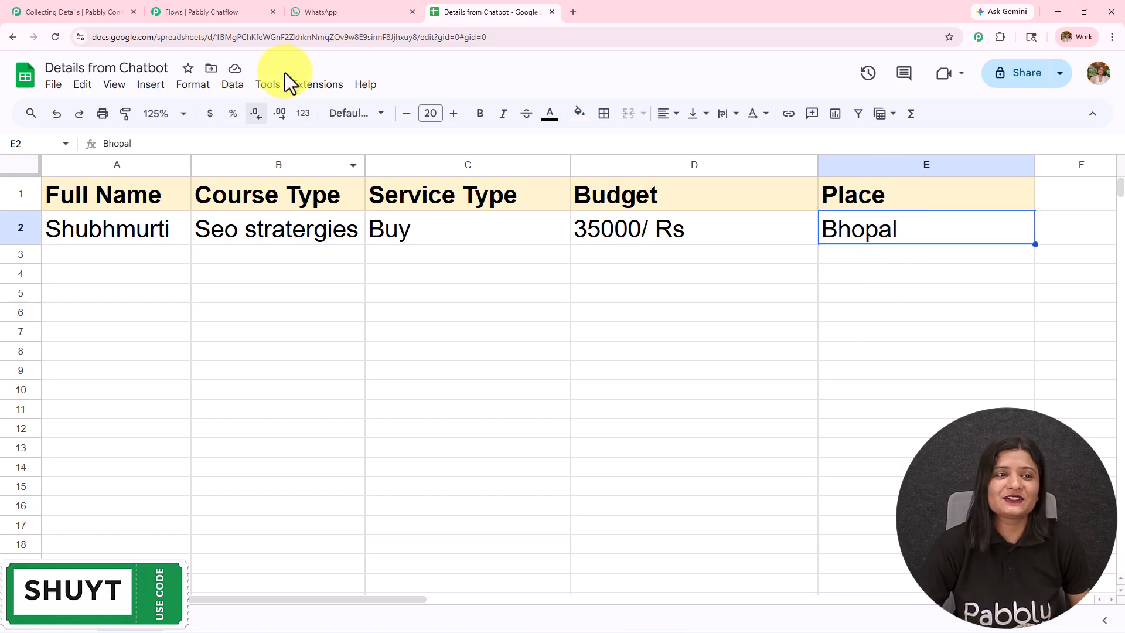
Return to Pabbly Chatflow and look over the Collect Details flow from its trigger to the question nodes
{"action": "left_click", "coordinate": [218, 10]}
{"action": "scroll", "coordinate": [555, 393], "scroll_direction": "down", "scroll_amount": 2}
{"action": "left_click_drag", "start_coordinate": [553, 389], "coordinate": [760, 379]}
{"action": "left_click_drag", "start_coordinate": [486, 252], "coordinate": [636, 244]}
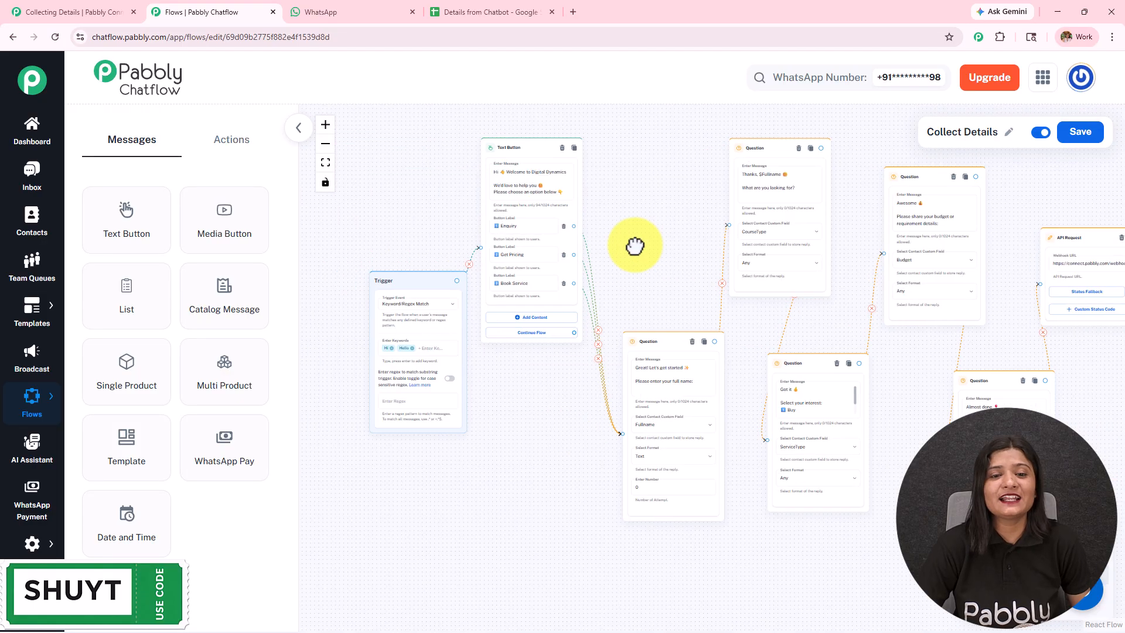
{"action": "scroll", "coordinate": [642, 240], "scroll_direction": "up", "scroll_amount": 3}
{"action": "left_click_drag", "start_coordinate": [688, 278], "coordinate": [734, 269]}
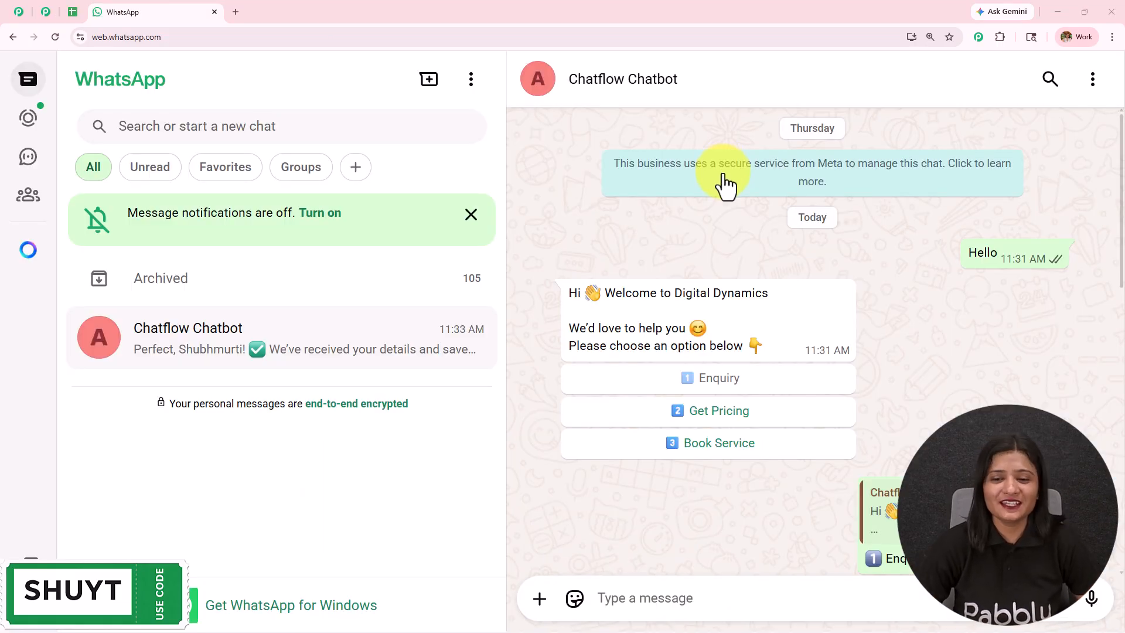
Review the chatbot conversation in WhatsApp and compare it with the saved answers in the Details from Chatbot spreadsheet
{"action": "scroll", "coordinate": [722, 314], "scroll_direction": "down", "scroll_amount": 10}
{"action": "scroll", "coordinate": [721, 317], "scroll_direction": "down", "scroll_amount": 3}
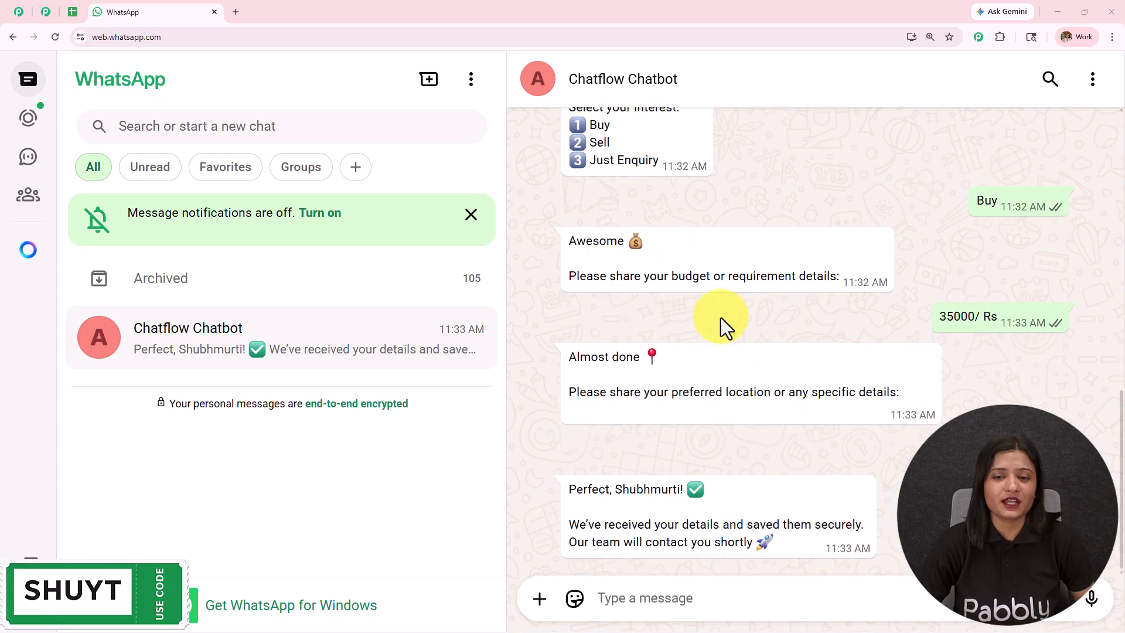
{"action": "scroll", "coordinate": [670, 308], "scroll_direction": "up", "scroll_amount": 7}
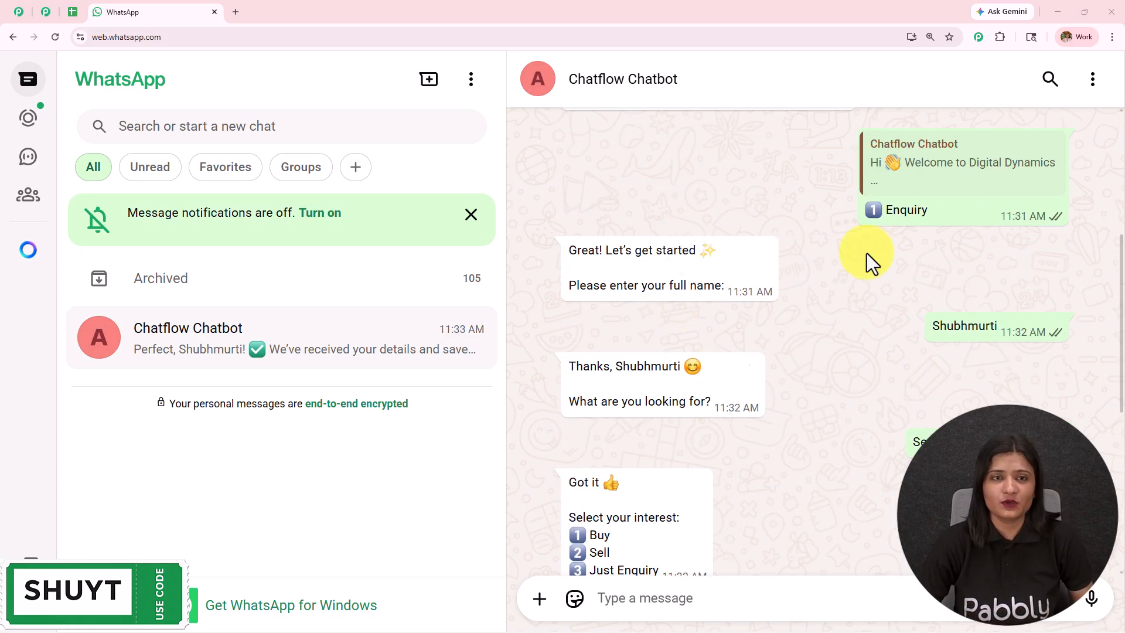
{"action": "left_click", "coordinate": [72, 12]}
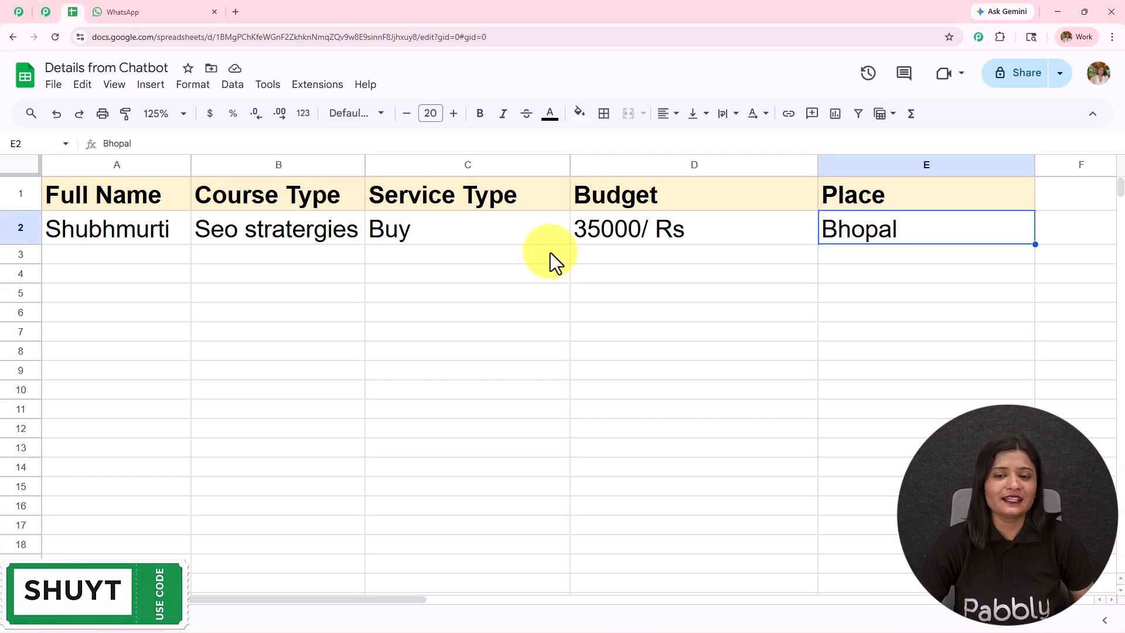
{"action": "left_click", "coordinate": [174, 11]}
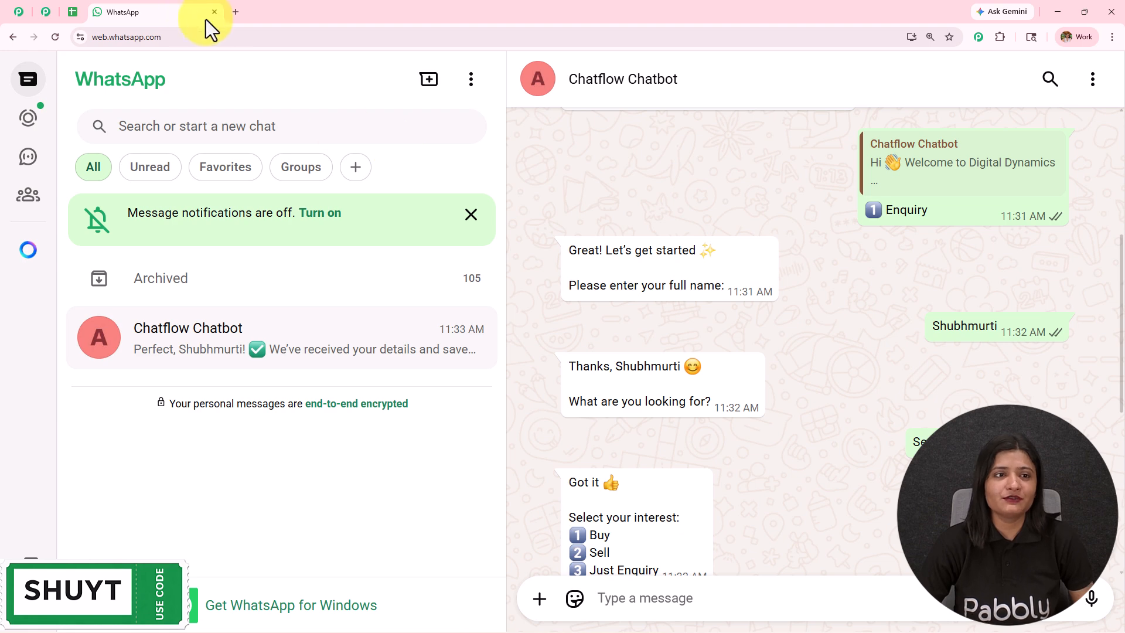
{"action": "left_click", "coordinate": [236, 12]}
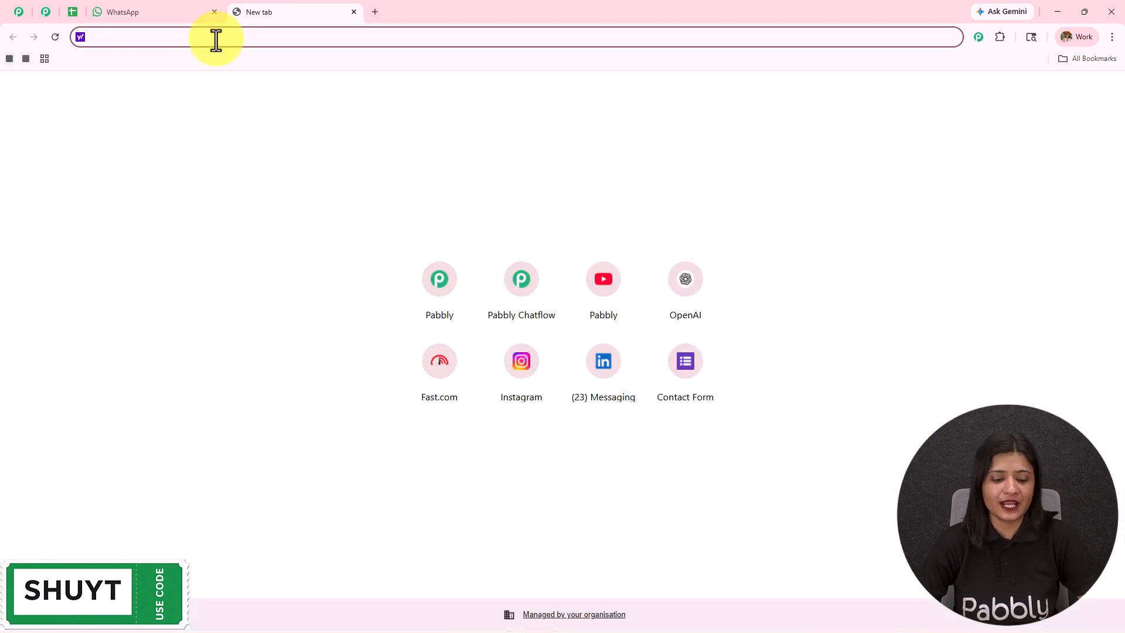
{"action": "type", "text": "www"}
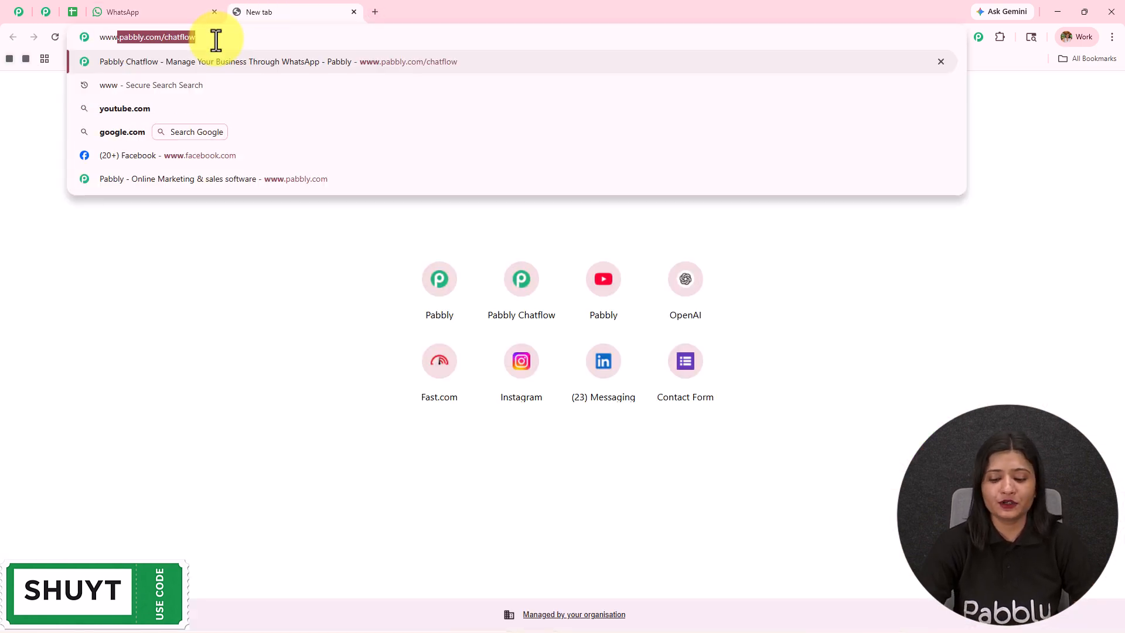
{"action": "key", "text": "Return"}
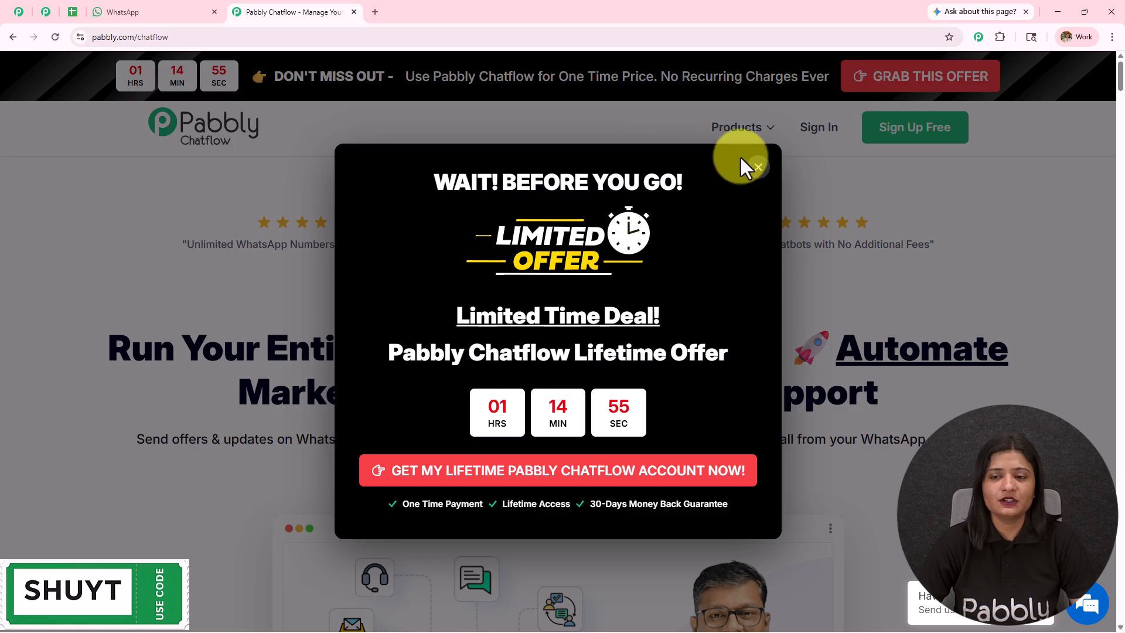
{"action": "left_click", "coordinate": [757, 167]}
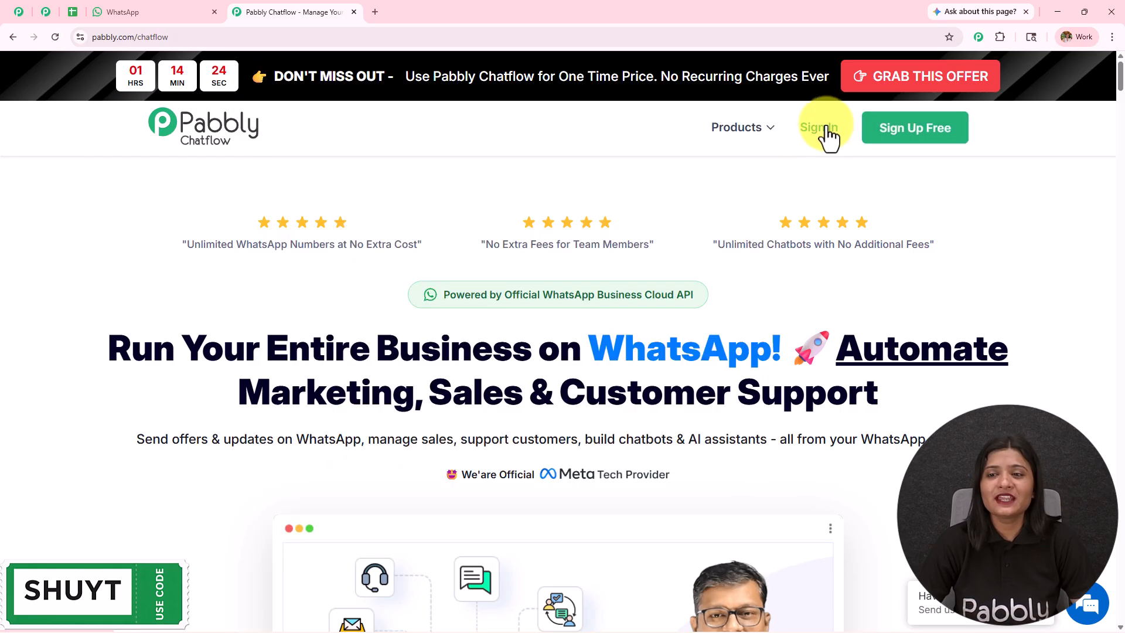
Sign in to Pabbly and access the Pabbly Chatflow app from the list of all Pabbly apps
{"action": "left_click", "coordinate": [827, 136]}
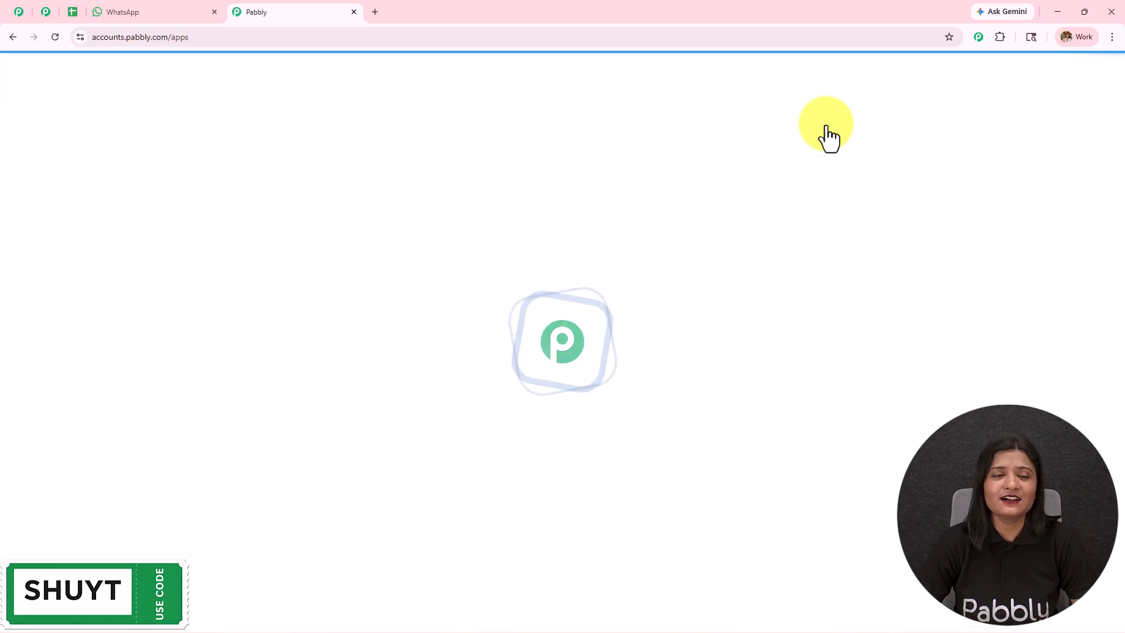
{"action": "triple_click", "coordinate": [264, 143]}
{"action": "left_click_drag", "start_coordinate": [401, 265], "coordinate": [521, 266]}
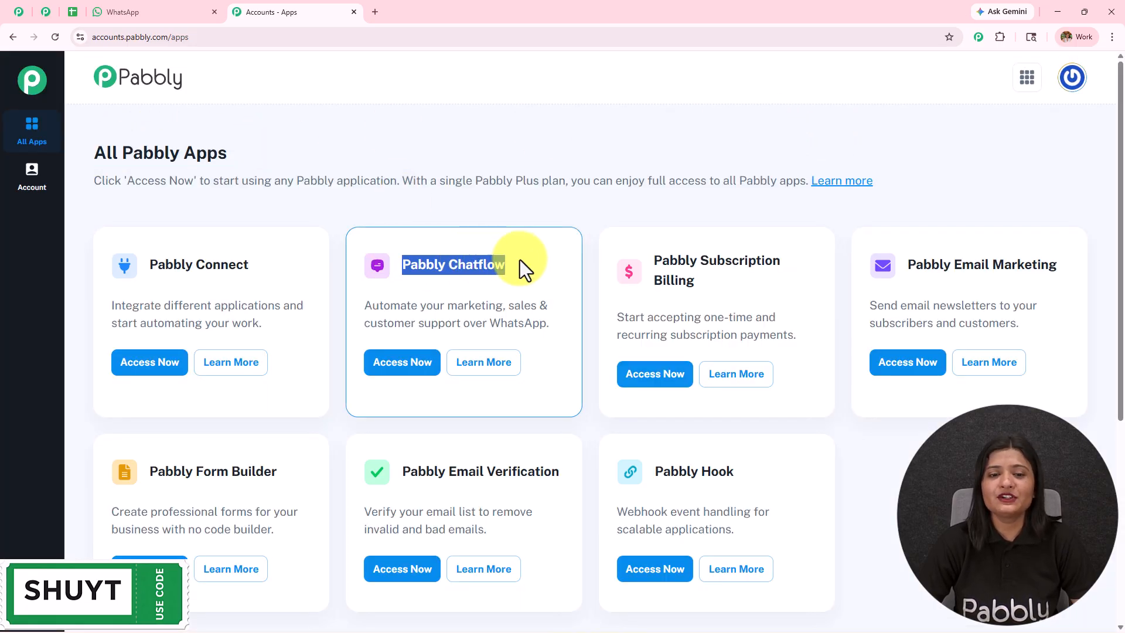
{"action": "left_click", "coordinate": [414, 367]}
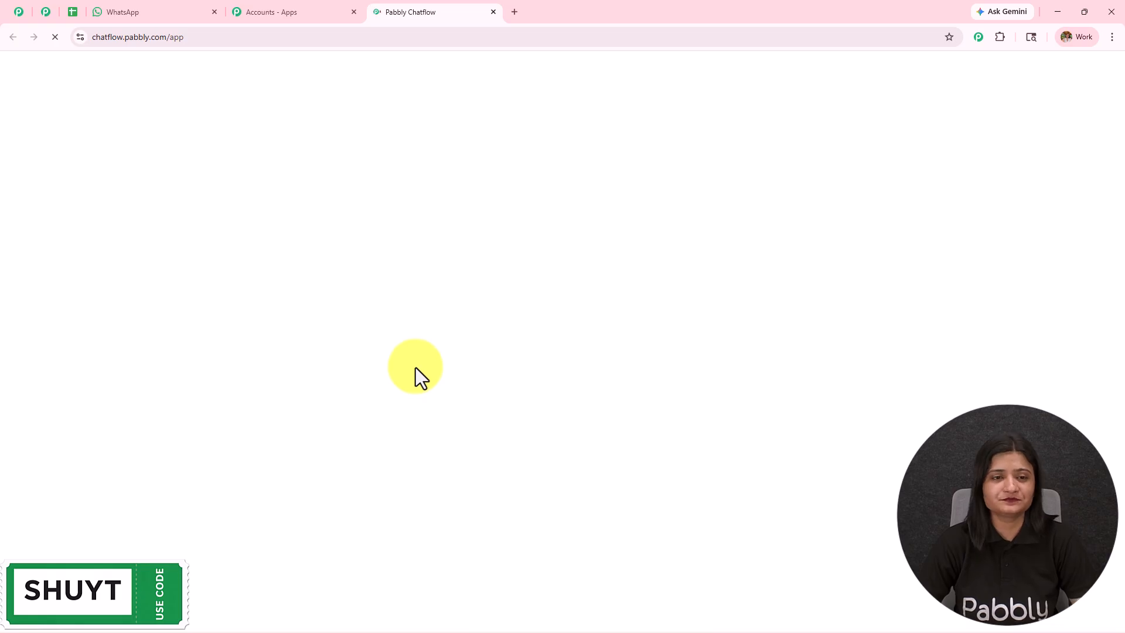
Look over the dashboard and the two ways of adding a WhatsApp number, WhatsApp Connect and Manual Token Connect
{"action": "scroll", "coordinate": [264, 290], "scroll_direction": "down", "scroll_amount": 4}
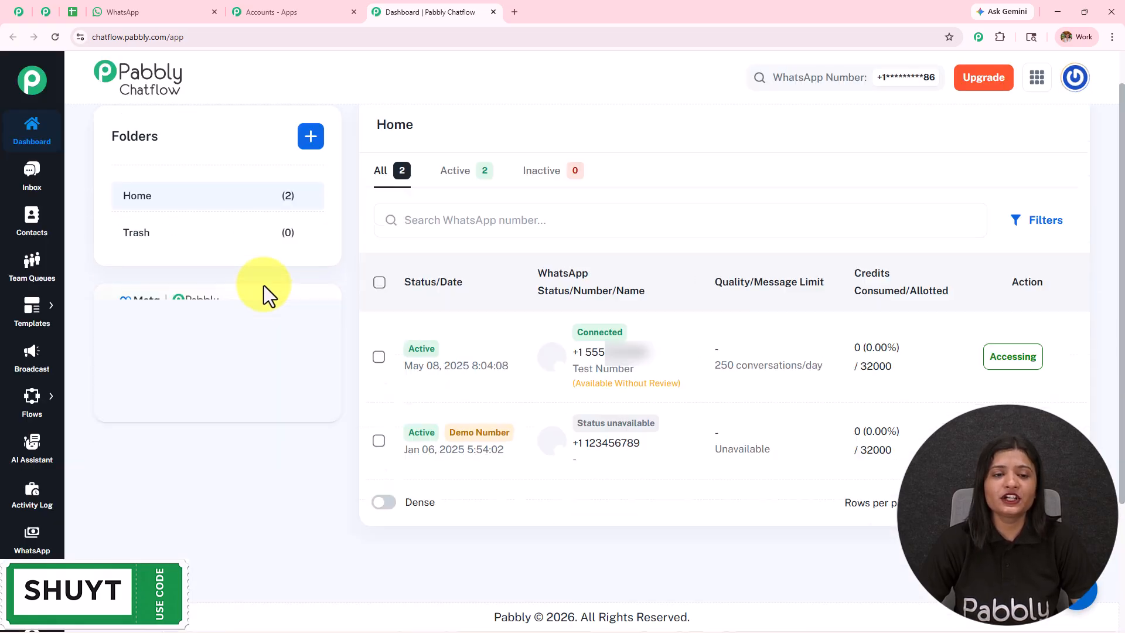
{"action": "scroll", "coordinate": [265, 296], "scroll_direction": "up", "scroll_amount": 3}
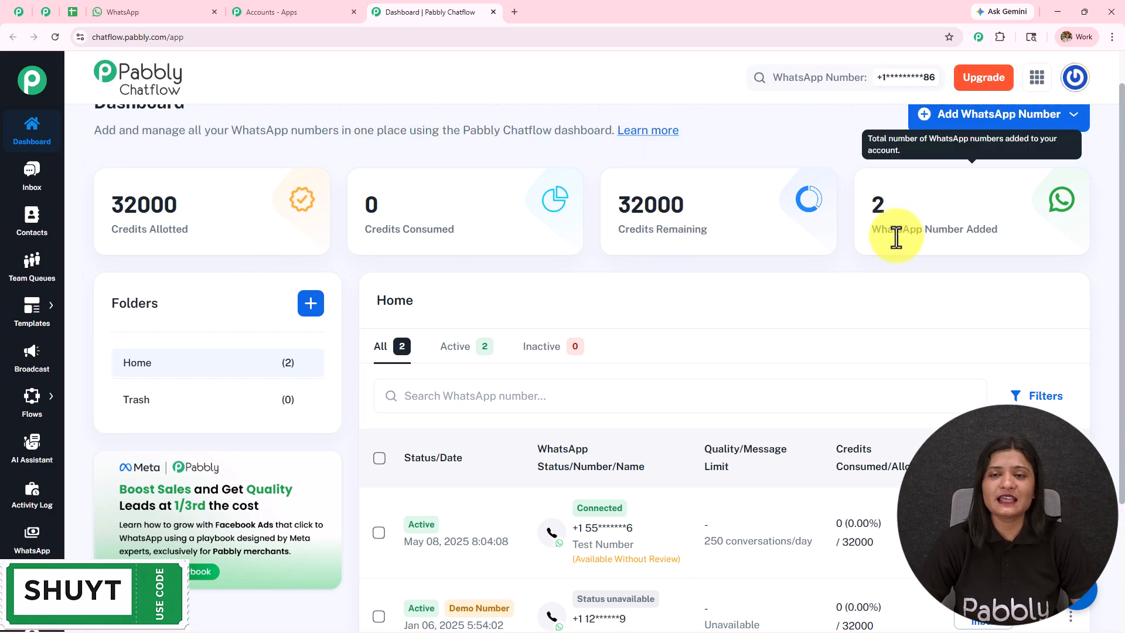
{"action": "scroll", "coordinate": [656, 253], "scroll_direction": "up", "scroll_amount": 1}
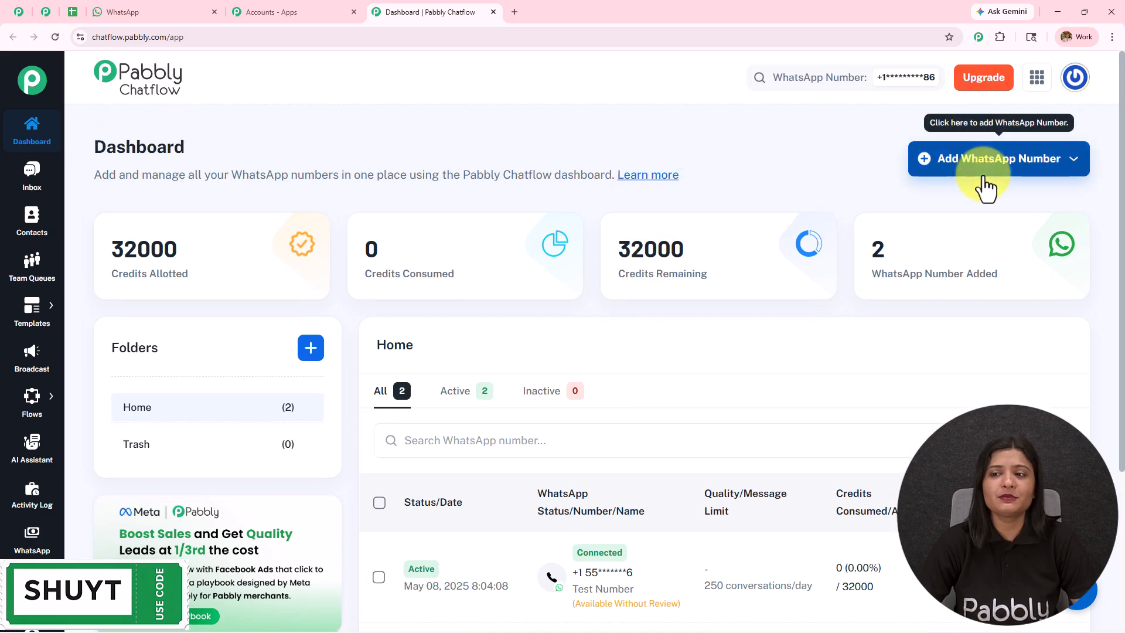
{"action": "left_click", "coordinate": [917, 171]}
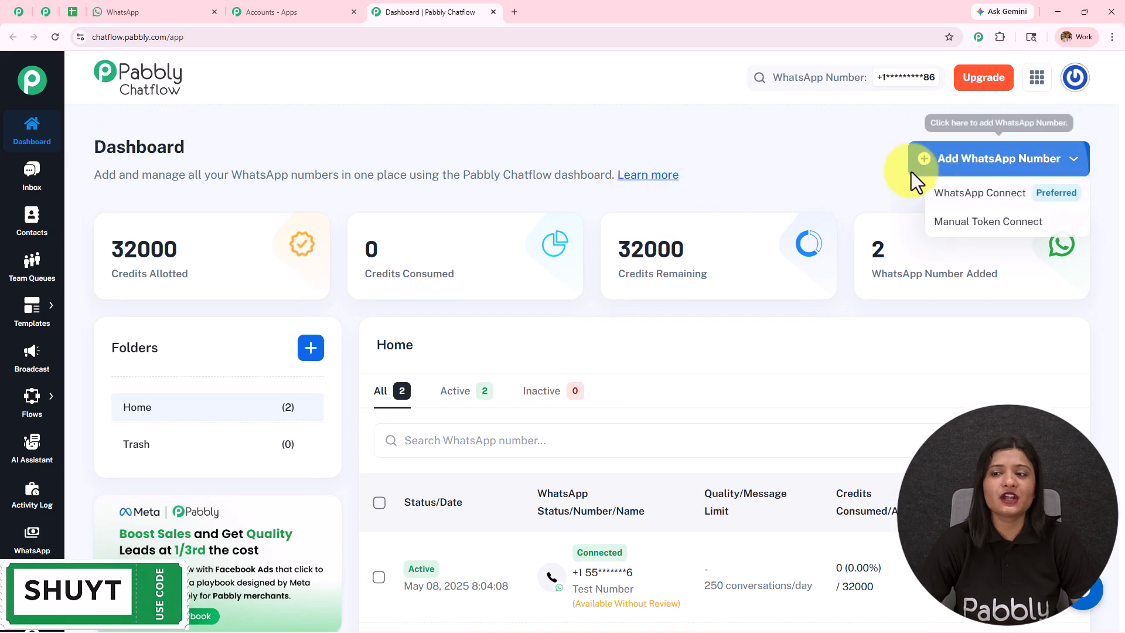
{"action": "left_click", "coordinate": [992, 195]}
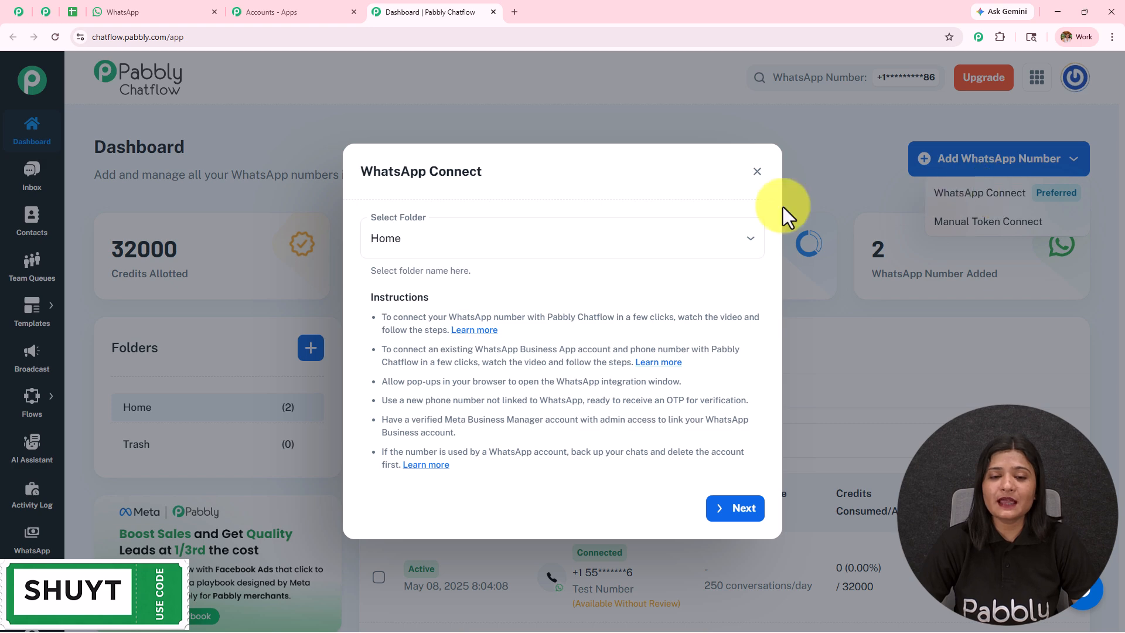
{"action": "left_click", "coordinate": [756, 173]}
{"action": "left_click", "coordinate": [995, 222]}
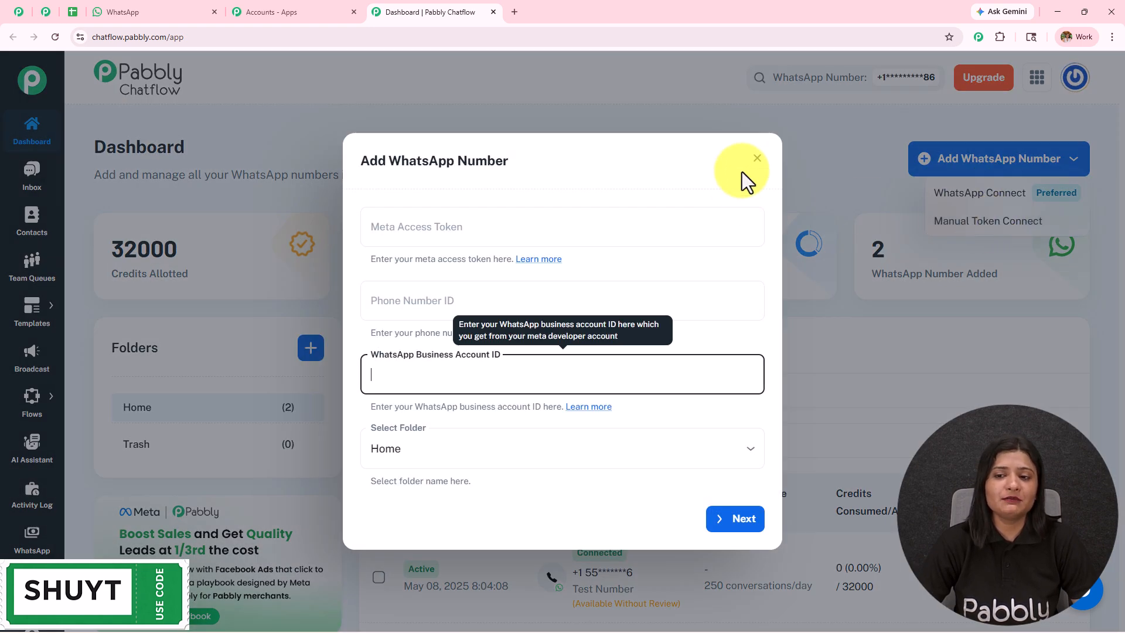
{"action": "left_click", "coordinate": [755, 160]}
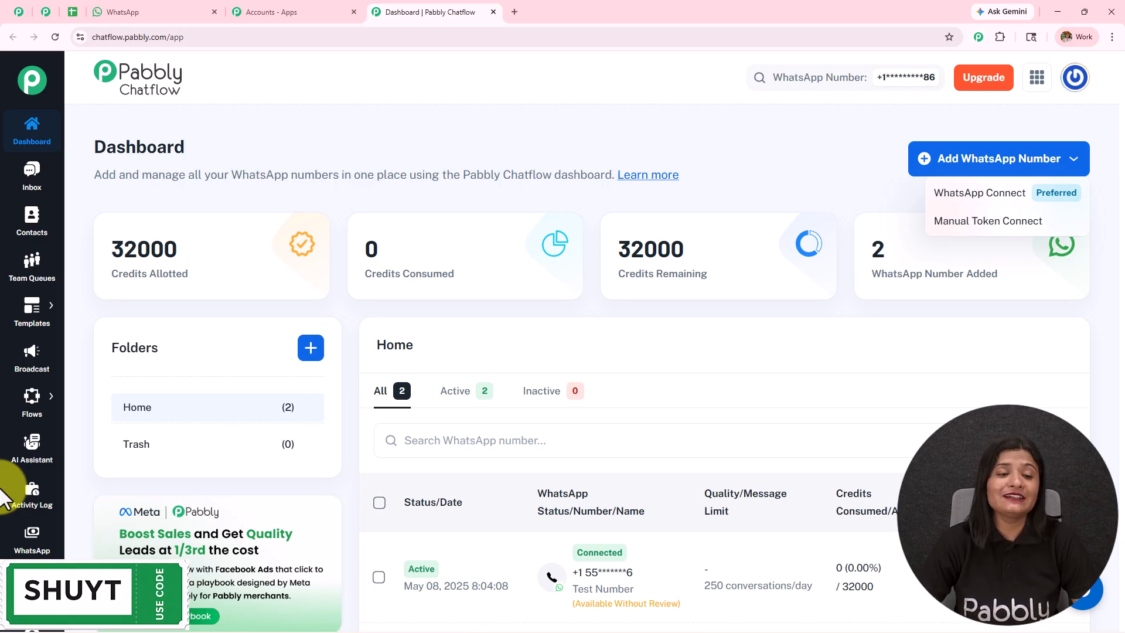
Open the Flow Builder page and add a new flow
{"action": "left_click", "coordinate": [51, 398]}
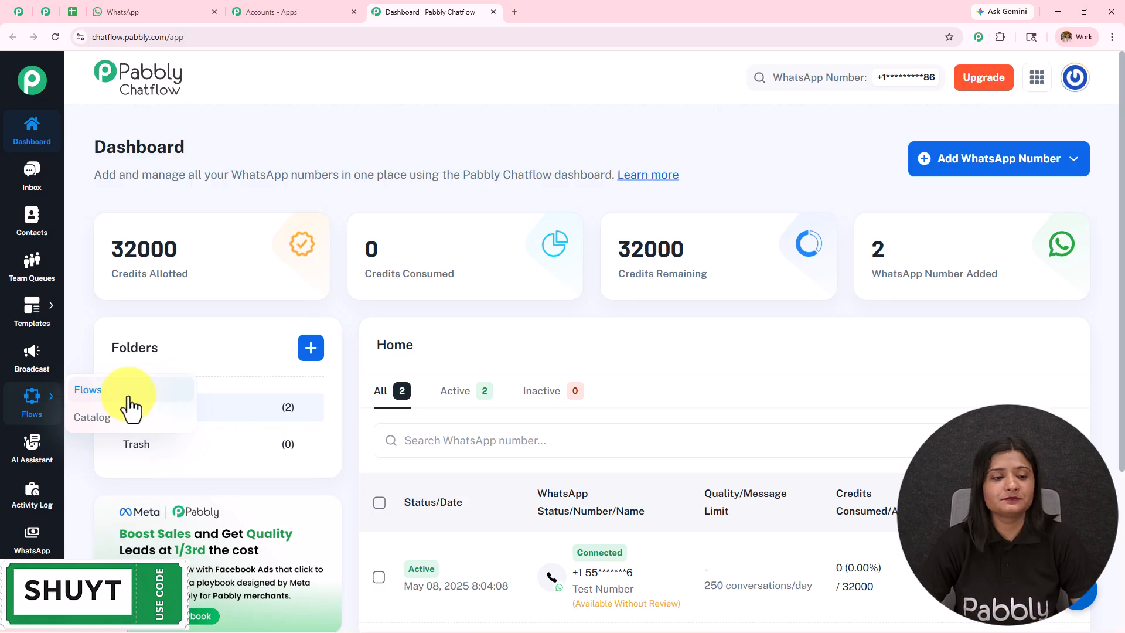
{"action": "left_click", "coordinate": [126, 399]}
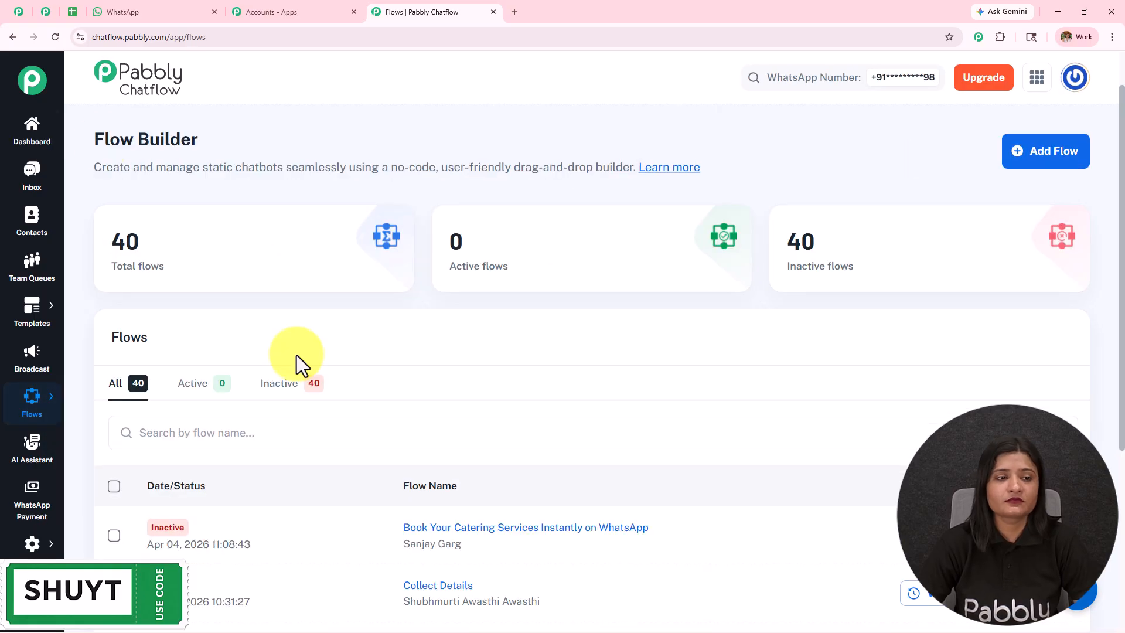
{"action": "triple_click", "coordinate": [286, 142]}
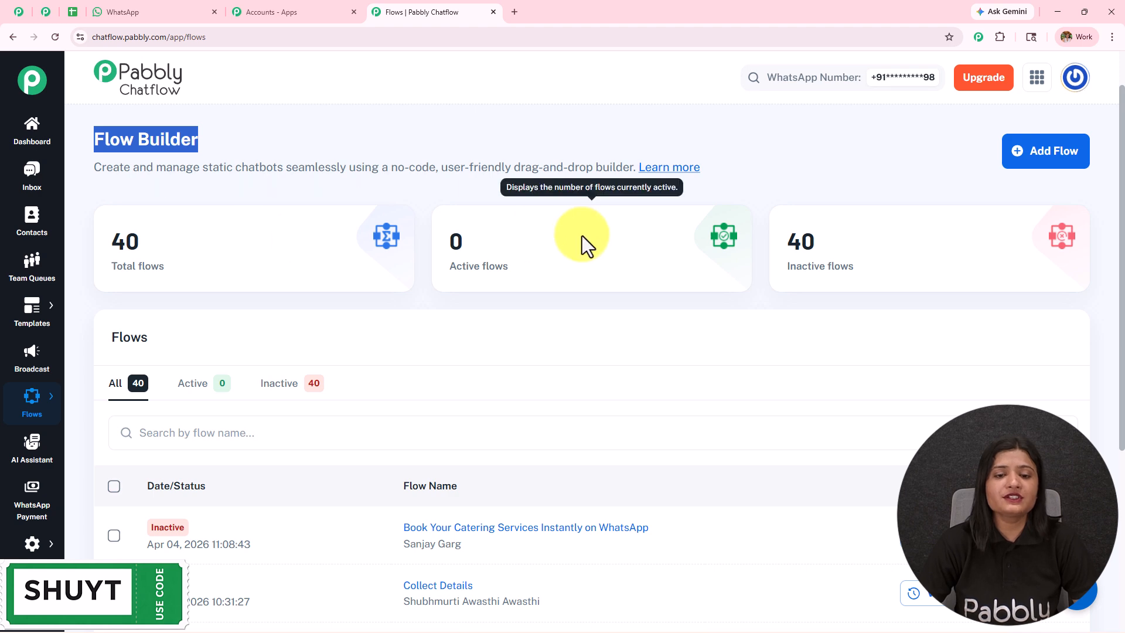
{"action": "mouse_move", "coordinate": [857, 235]}
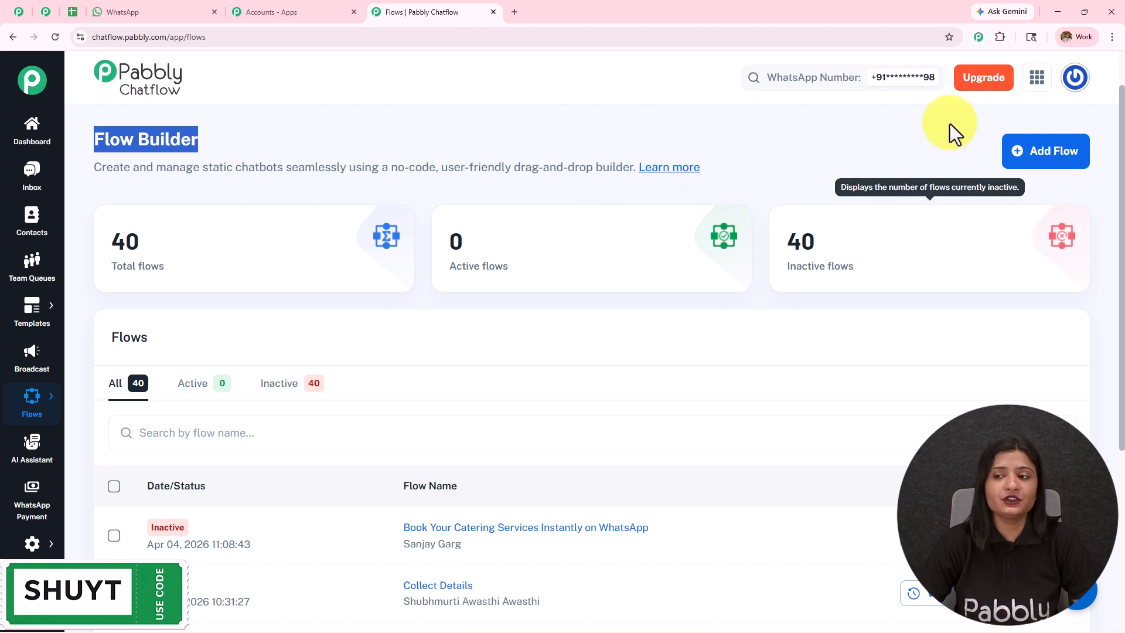
{"action": "left_click", "coordinate": [1039, 166]}
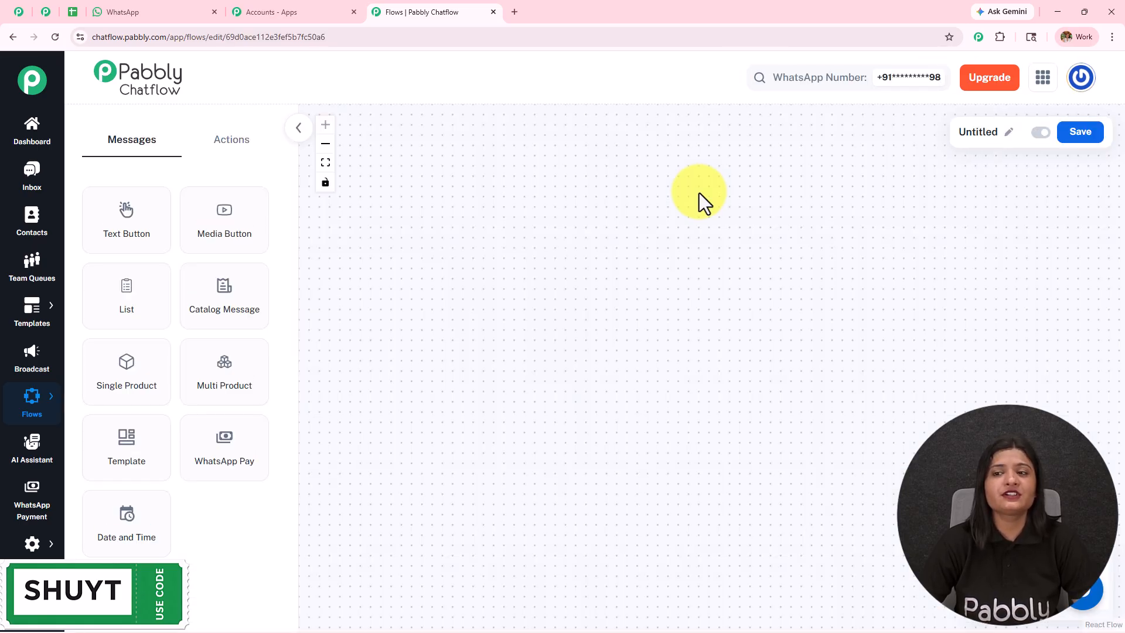
Rename the untitled flow as "Collecting Details"
{"action": "left_click", "coordinate": [1009, 132]}
{"action": "left_click_drag", "start_coordinate": [947, 133], "coordinate": [797, 133]}
{"action": "type", "text": "Coll"}
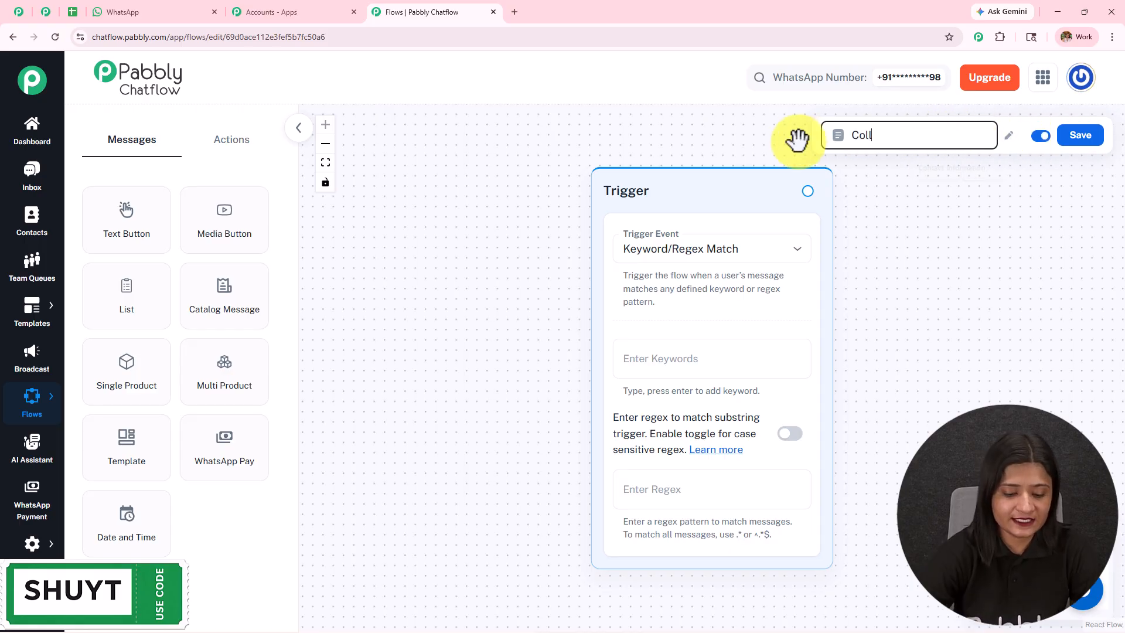
{"action": "type", "text": "ecting Details"}
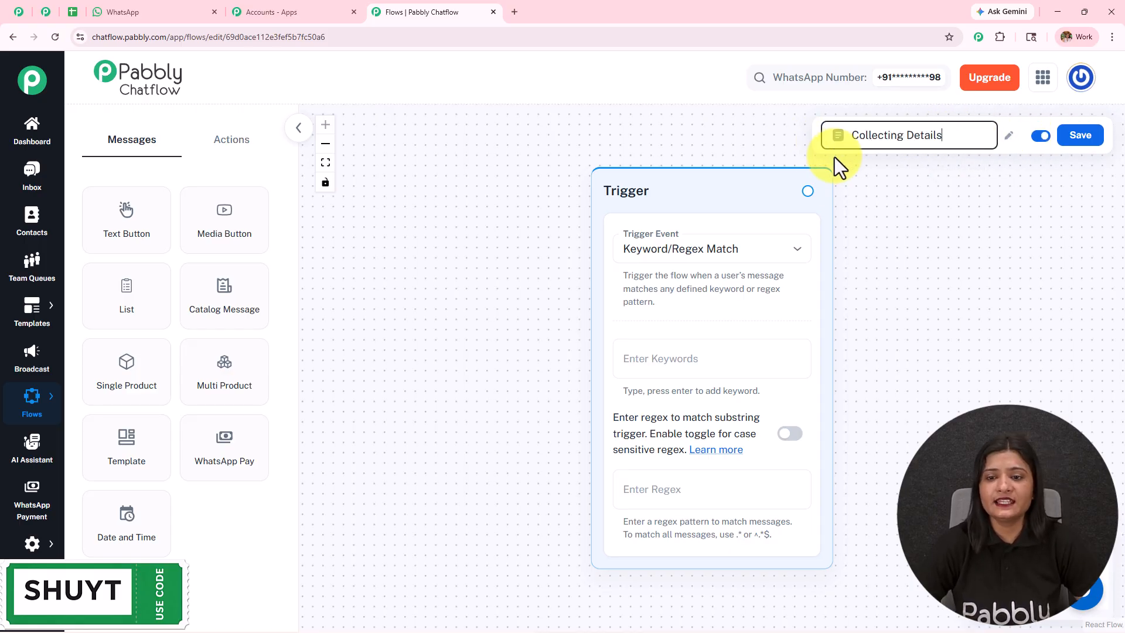
{"action": "key", "text": "Return"}
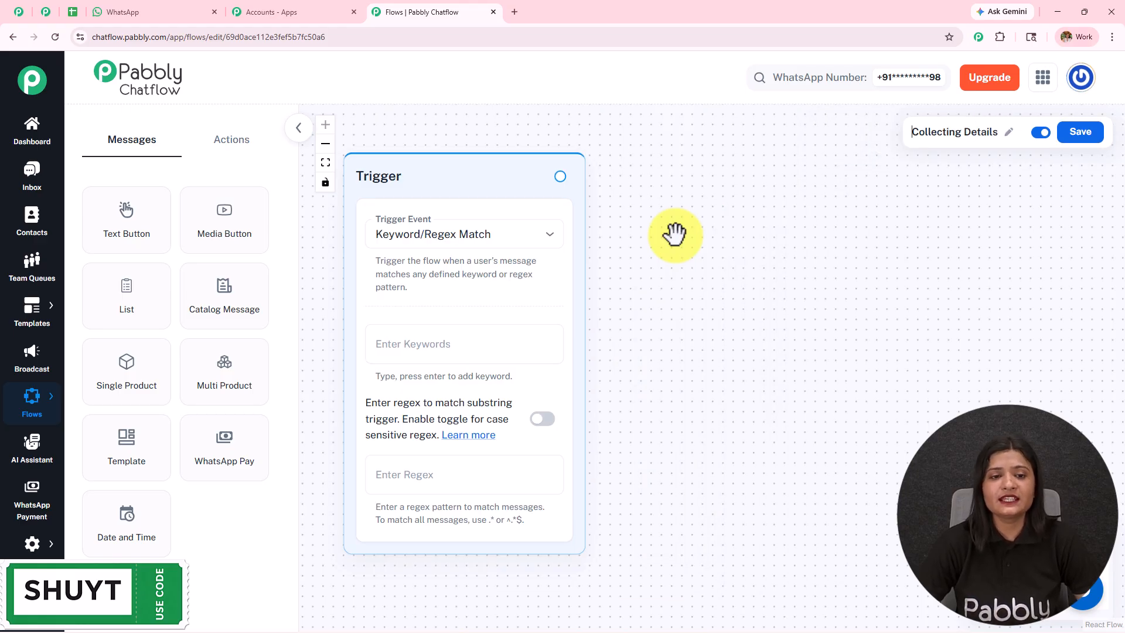
Look through the available trigger events and choose Keyword/Regex Match for the flow's trigger
{"action": "left_click", "coordinate": [516, 252]}
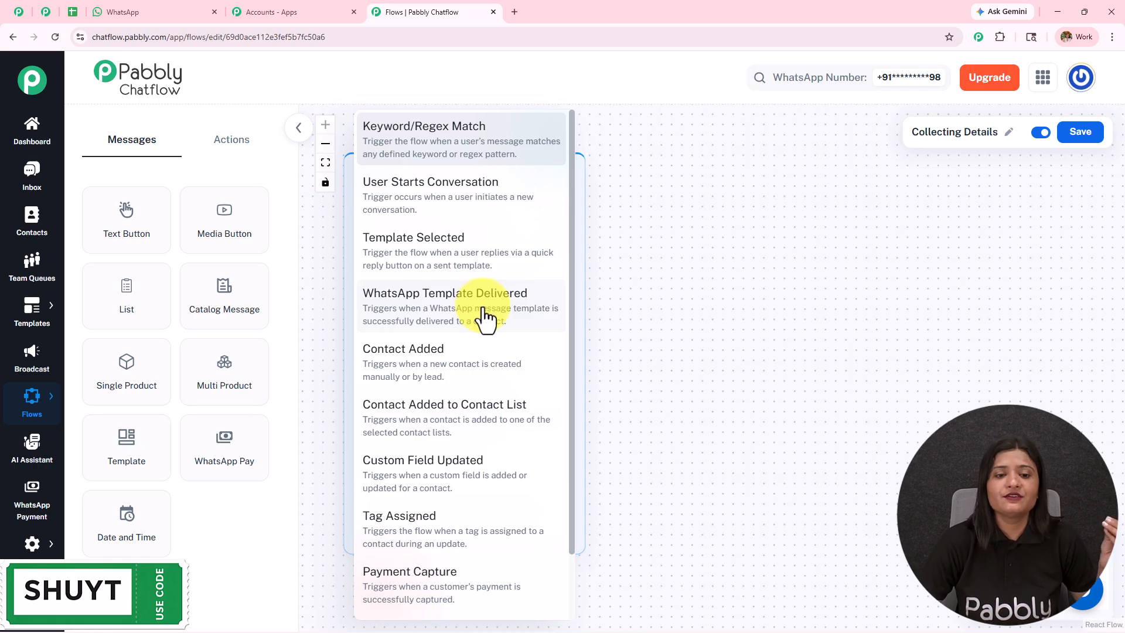
{"action": "scroll", "coordinate": [484, 317], "scroll_direction": "down", "scroll_amount": 1}
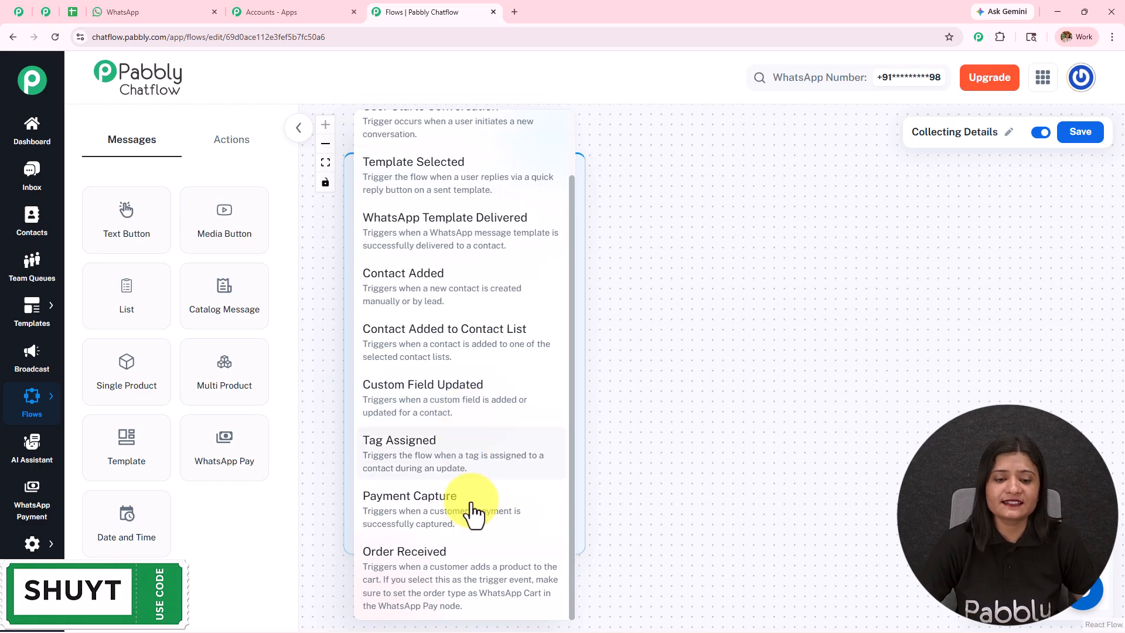
{"action": "scroll", "coordinate": [465, 578], "scroll_direction": "up", "scroll_amount": 2}
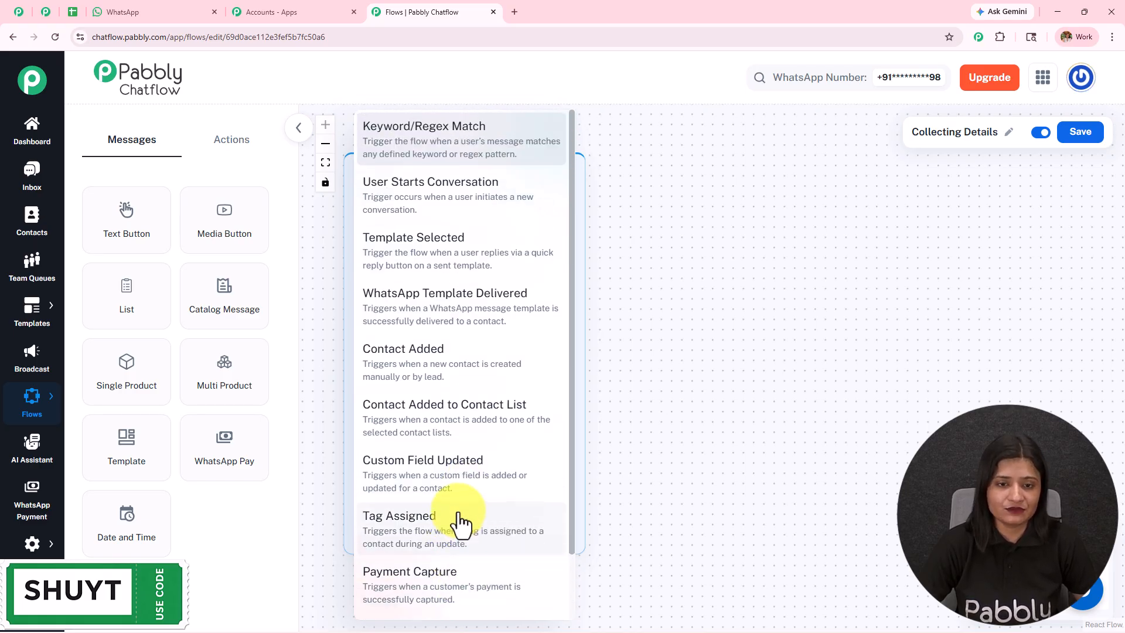
{"action": "left_click", "coordinate": [761, 340]}
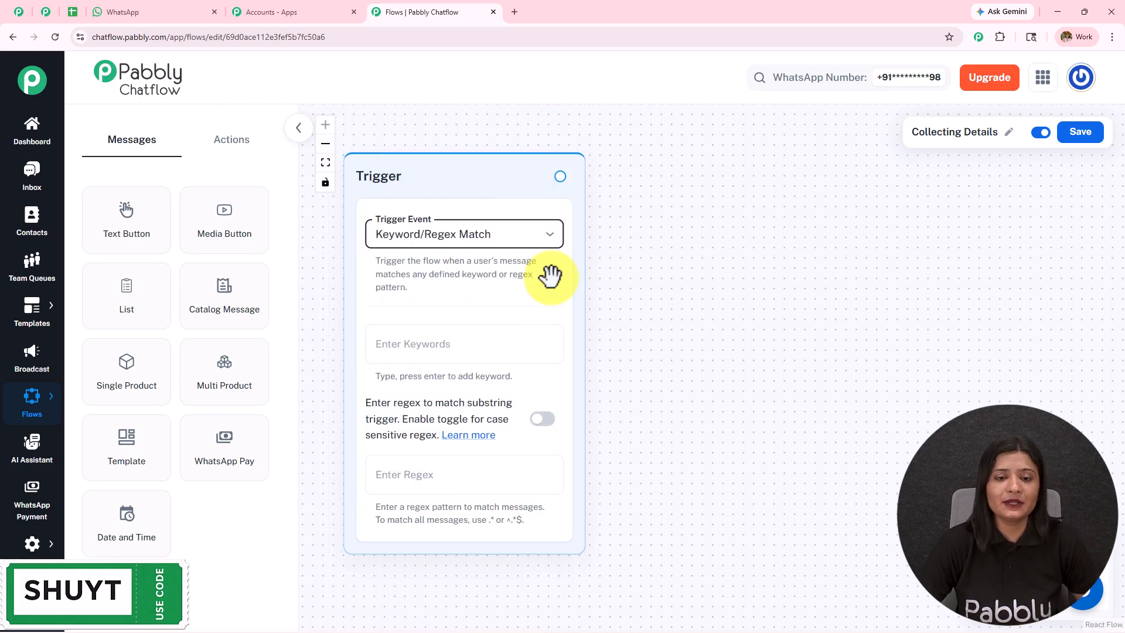
{"action": "left_click", "coordinate": [427, 249]}
{"action": "left_click", "coordinate": [432, 143]}
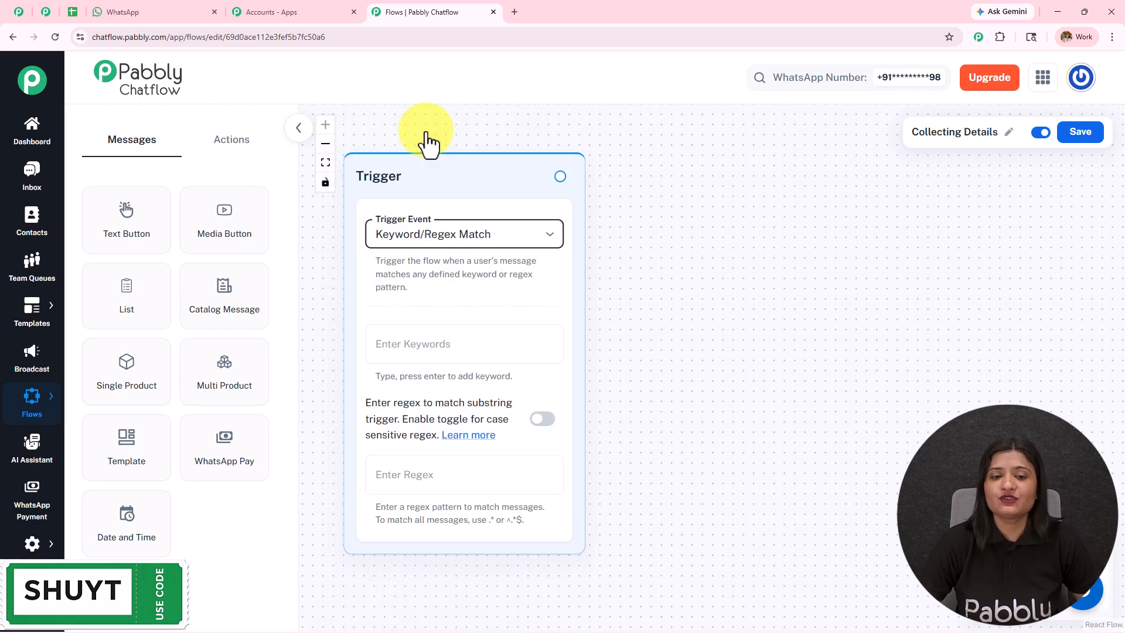
Add the keywords "Hello" and "Hi" to the trigger
{"action": "left_click", "coordinate": [444, 346]}
{"action": "type", "text": "Hello"}
{"action": "key", "text": "Return"}
{"action": "type", "text": "Hi"}
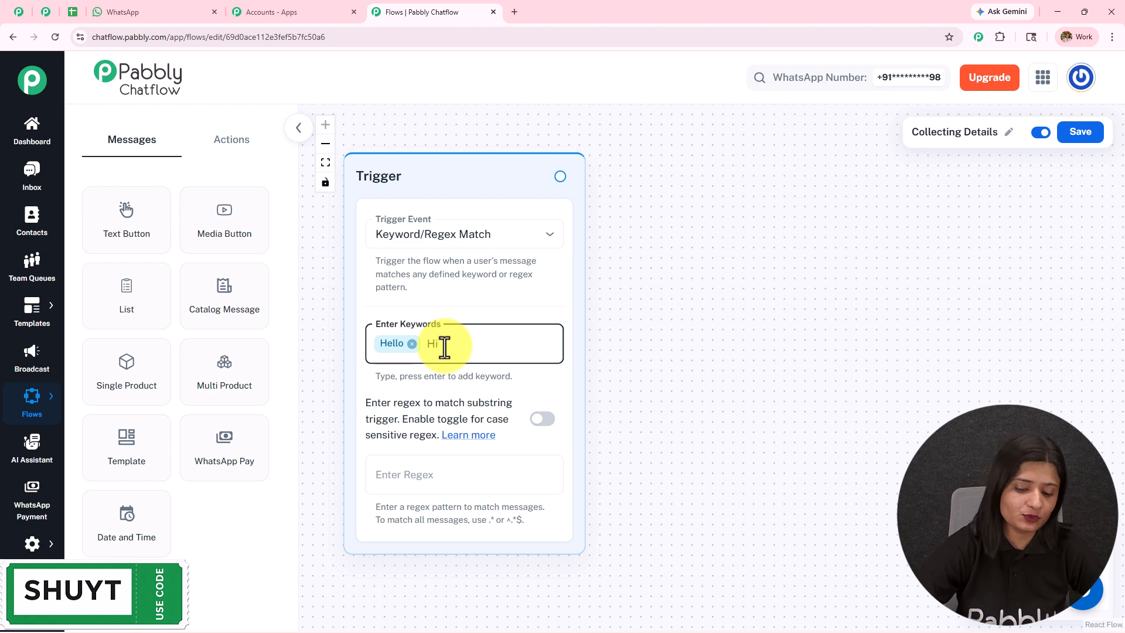
{"action": "key", "text": "Return"}
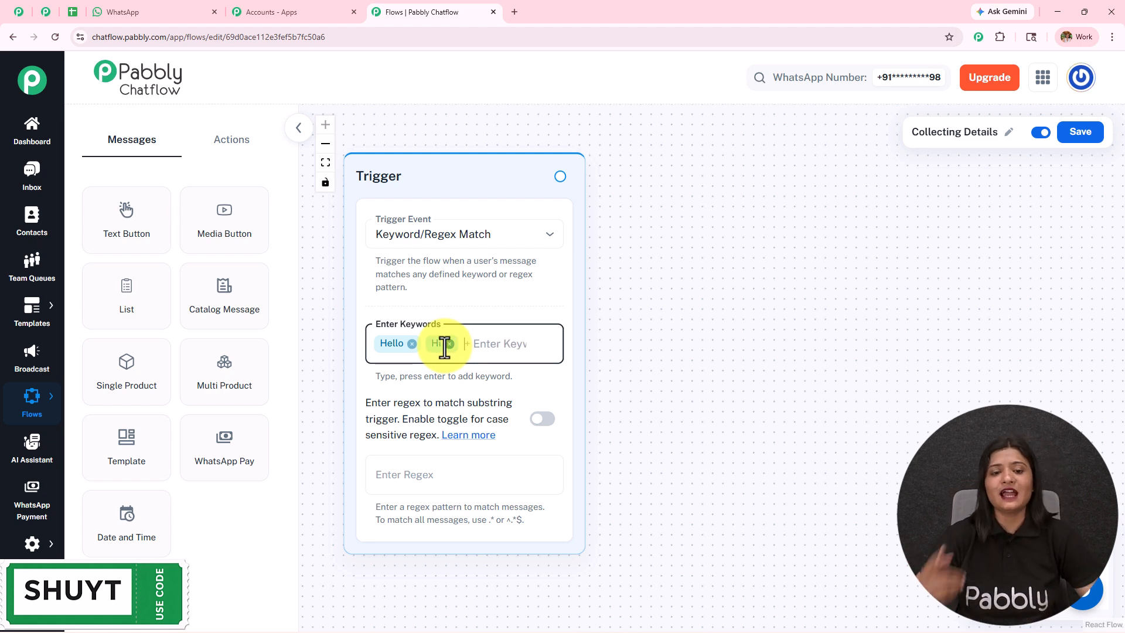
Try the regex pattern [\s\S]+ in the trigger and clear it again
{"action": "left_click", "coordinate": [473, 466]}
{"action": "left_click", "coordinate": [463, 519]}
{"action": "triple_click", "coordinate": [402, 476]}
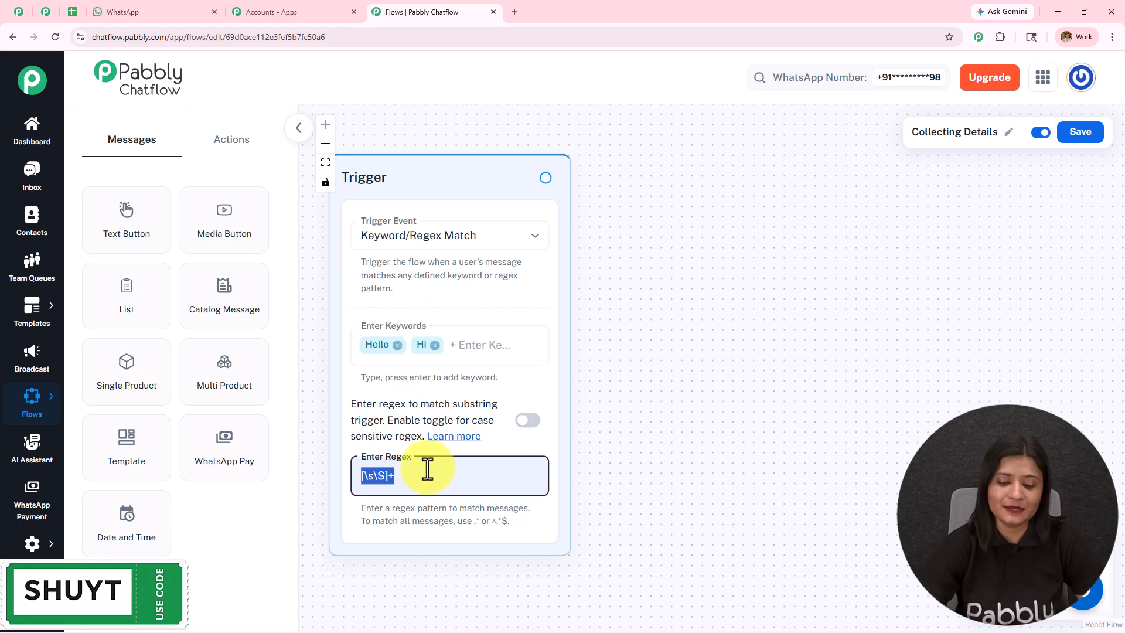
{"action": "key", "text": "BackSpace"}
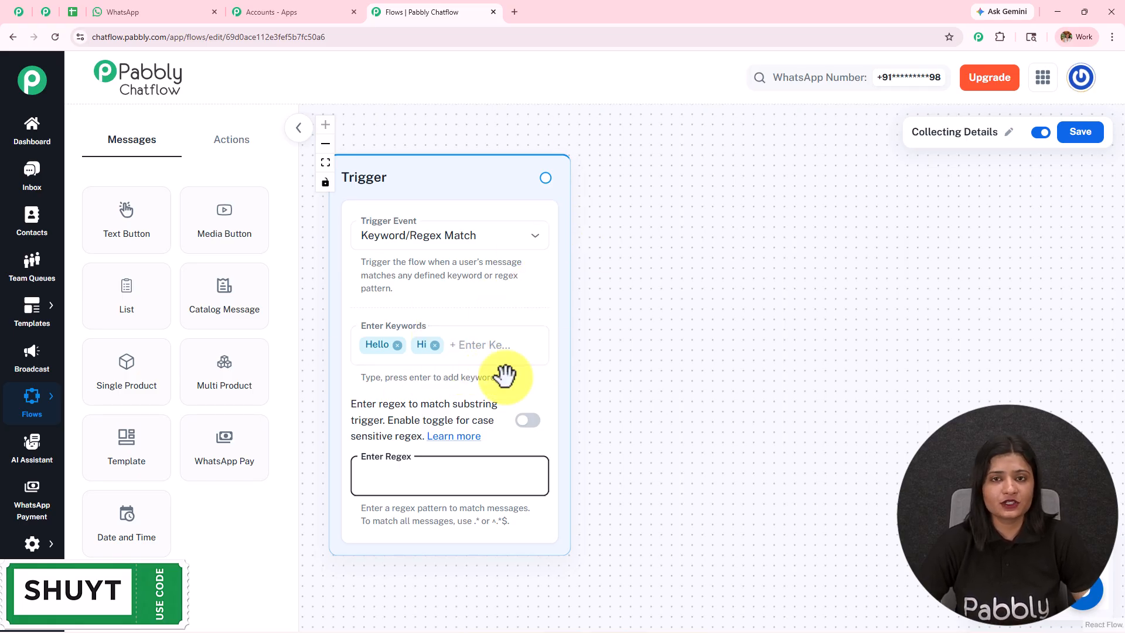
Review the welcome message of the finished chatbot in the WhatsApp chat and return to the flow
{"action": "left_click", "coordinate": [127, 10]}
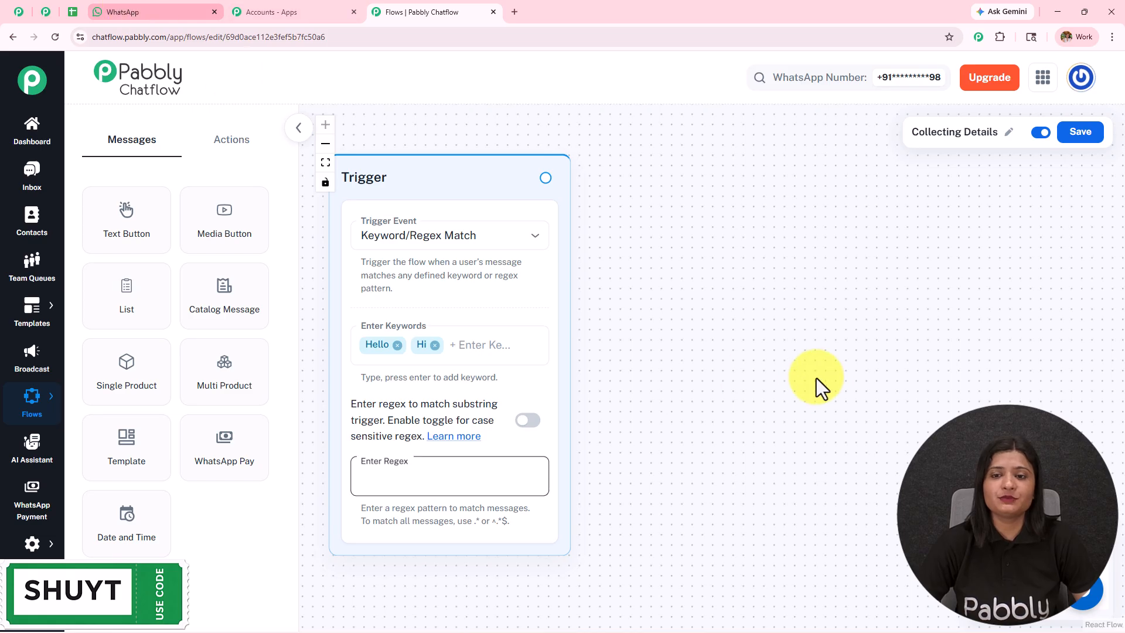
{"action": "scroll", "coordinate": [811, 372], "scroll_direction": "up", "scroll_amount": 5}
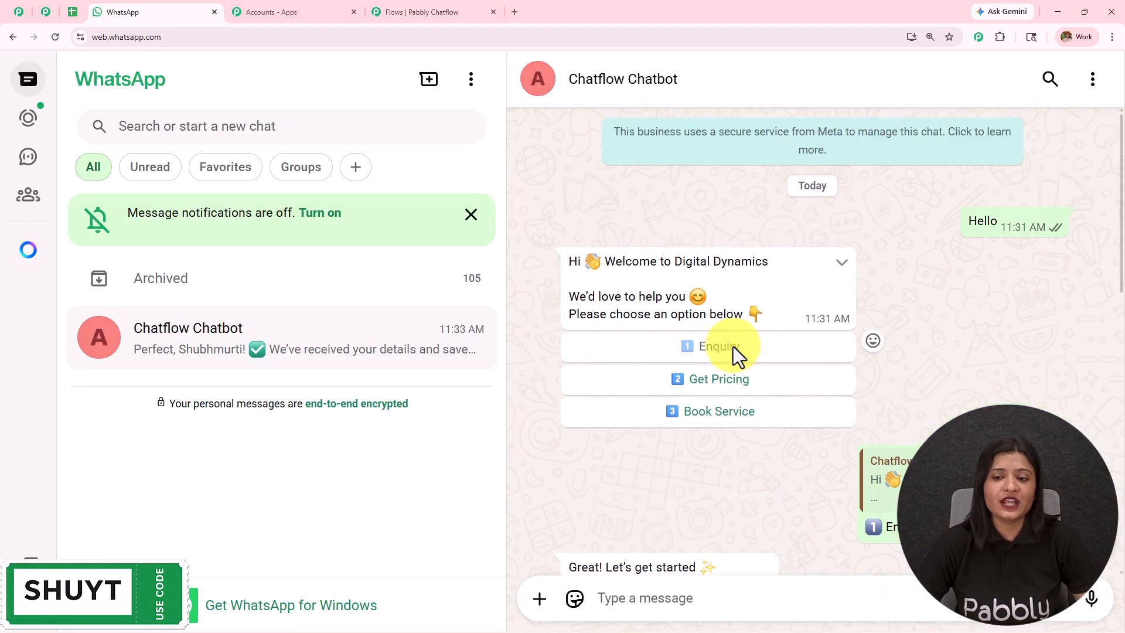
{"action": "left_click_drag", "start_coordinate": [769, 314], "coordinate": [567, 257]}
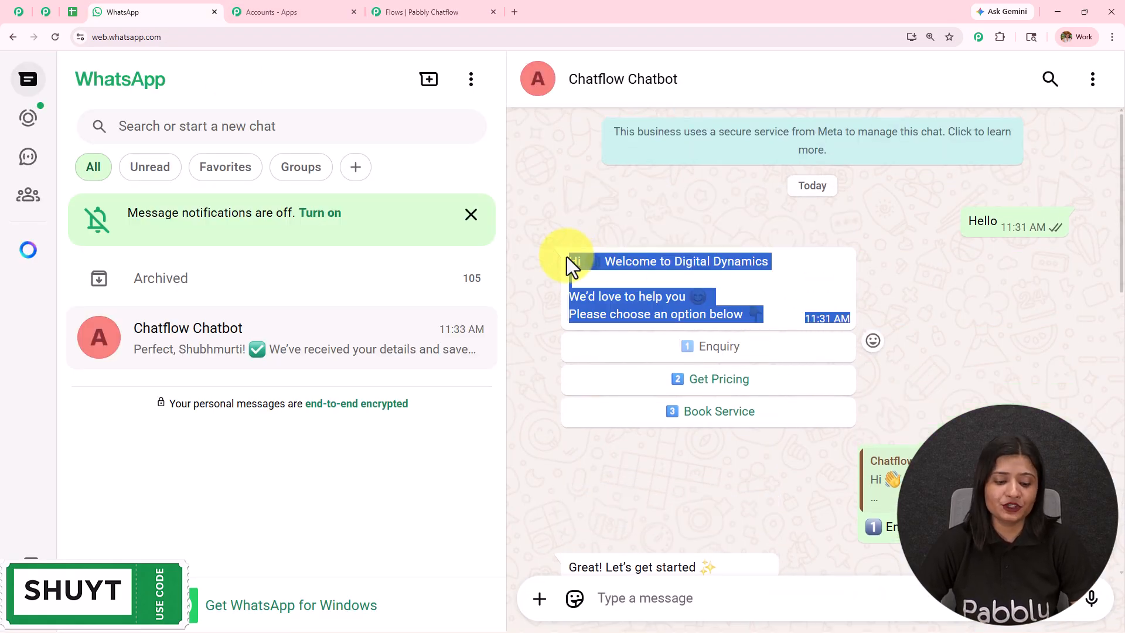
{"action": "left_click", "coordinate": [469, 12]}
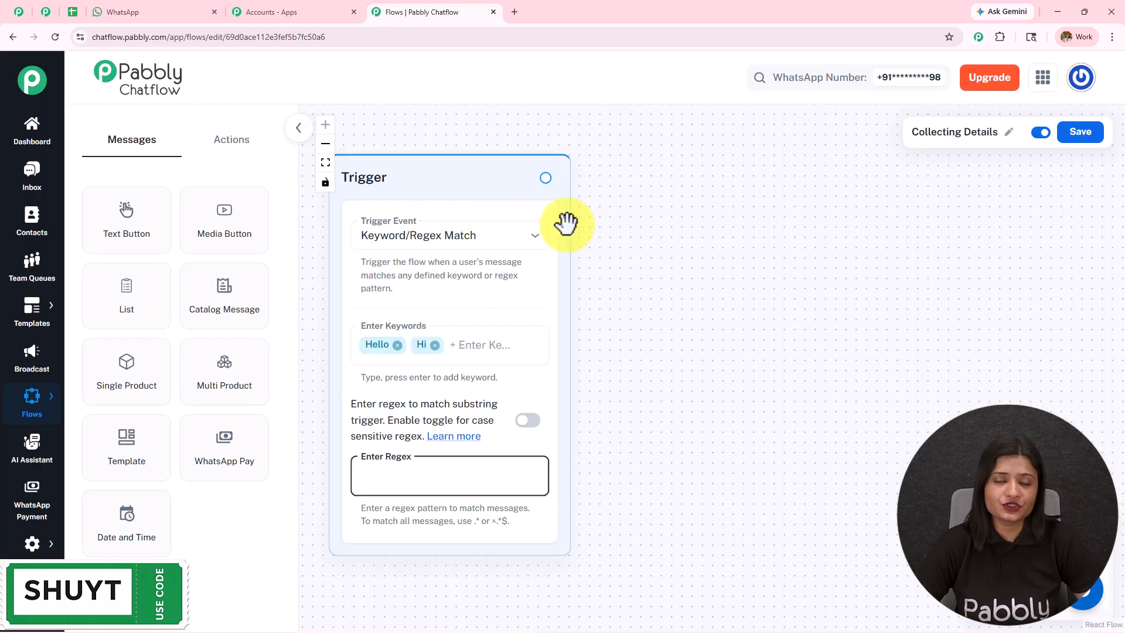
Connect a Text Button node to the trigger with the message "Hi 👋 Welcome to Digital Dynamics We’d love to help you 😊 Please choose an option below 👇"
{"action": "left_click_drag", "start_coordinate": [546, 178], "coordinate": [690, 175]}
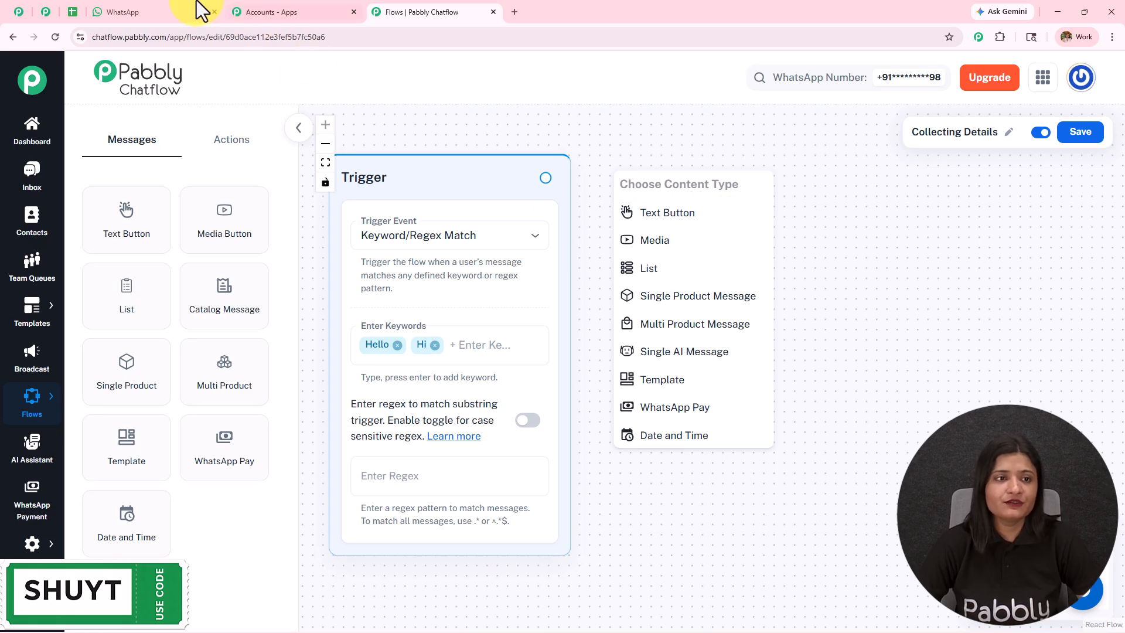
{"action": "left_click", "coordinate": [220, 12]}
{"action": "left_click", "coordinate": [797, 296]}
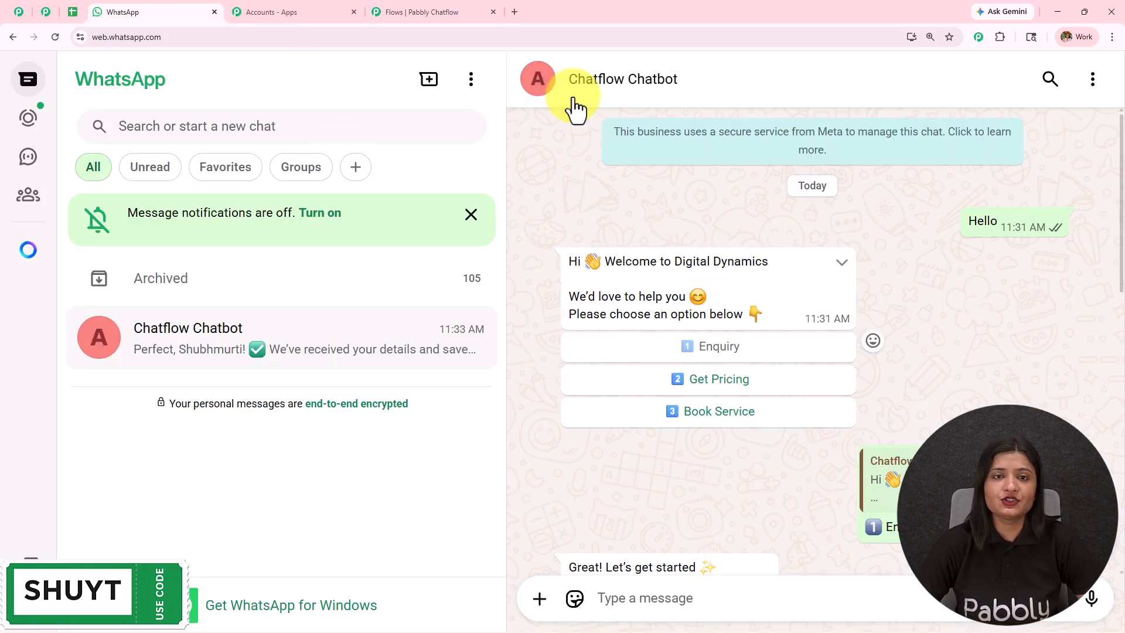
{"action": "left_click", "coordinate": [424, 12]}
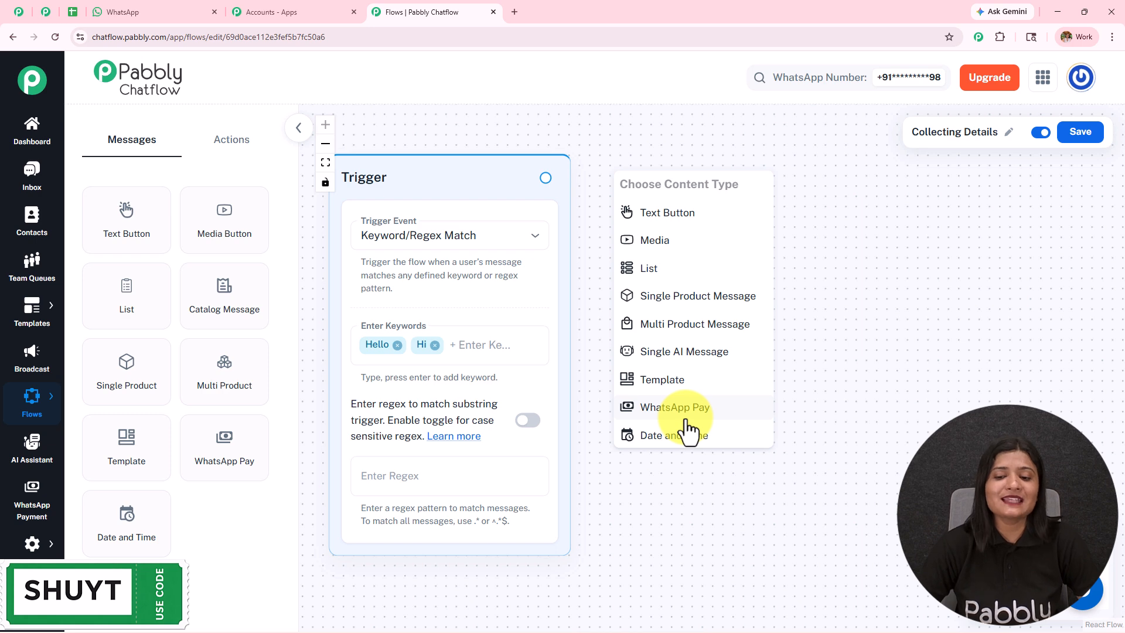
{"action": "left_click", "coordinate": [682, 213]}
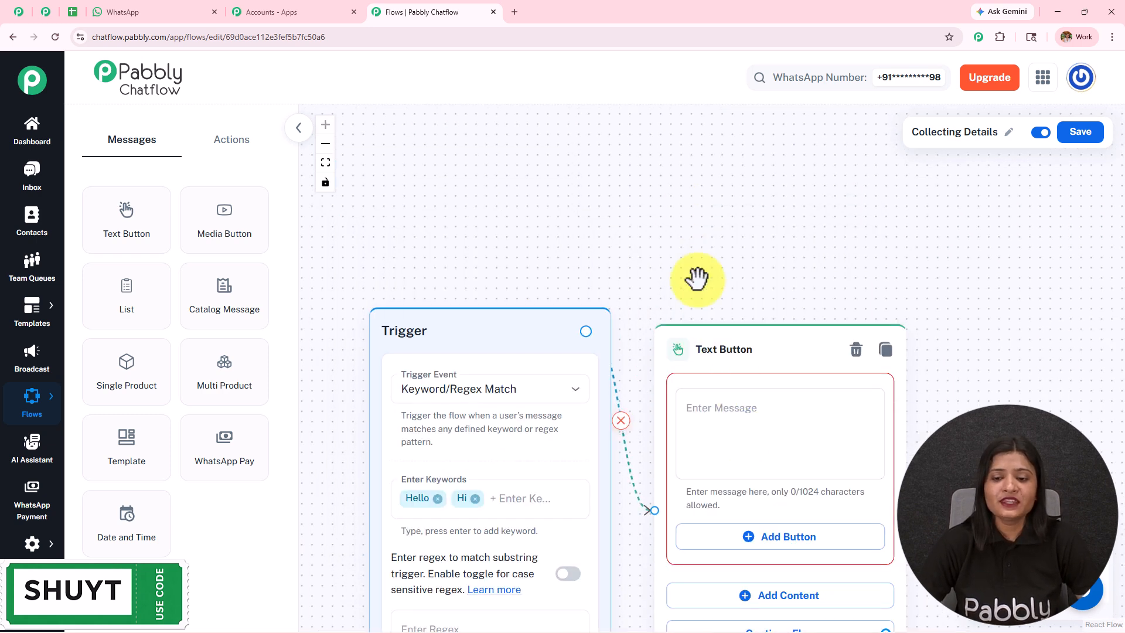
{"action": "left_click", "coordinate": [686, 246]}
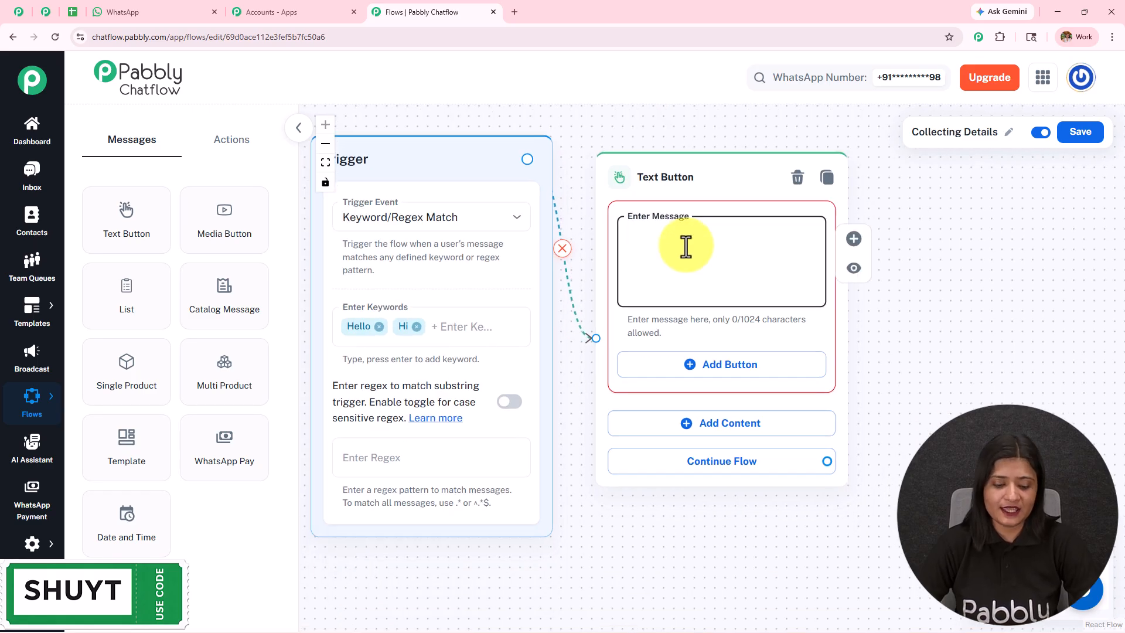
{"action": "type", "text": "Hi 👋 Welcome to Digital Dynamics  We’d love to help you 😊 Please choose an option below 👇"}
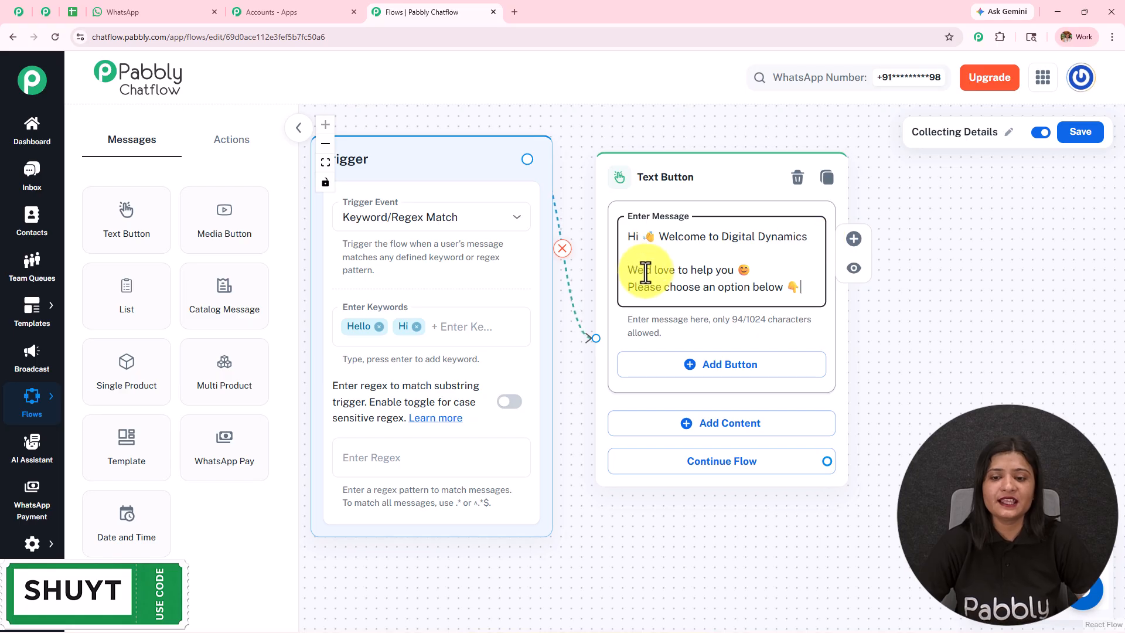
Add a Quick Reply button named "1️⃣ Enquiry" to the welcome message, using the WhatsApp chat as reference
{"action": "left_click", "coordinate": [736, 366]}
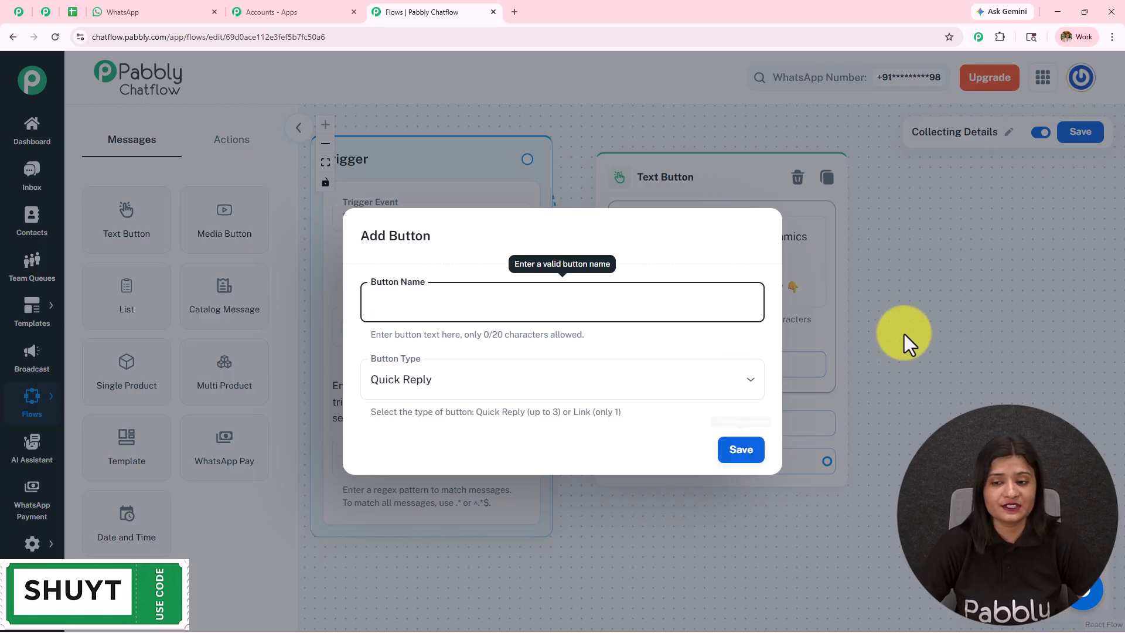
{"action": "left_click", "coordinate": [938, 317]}
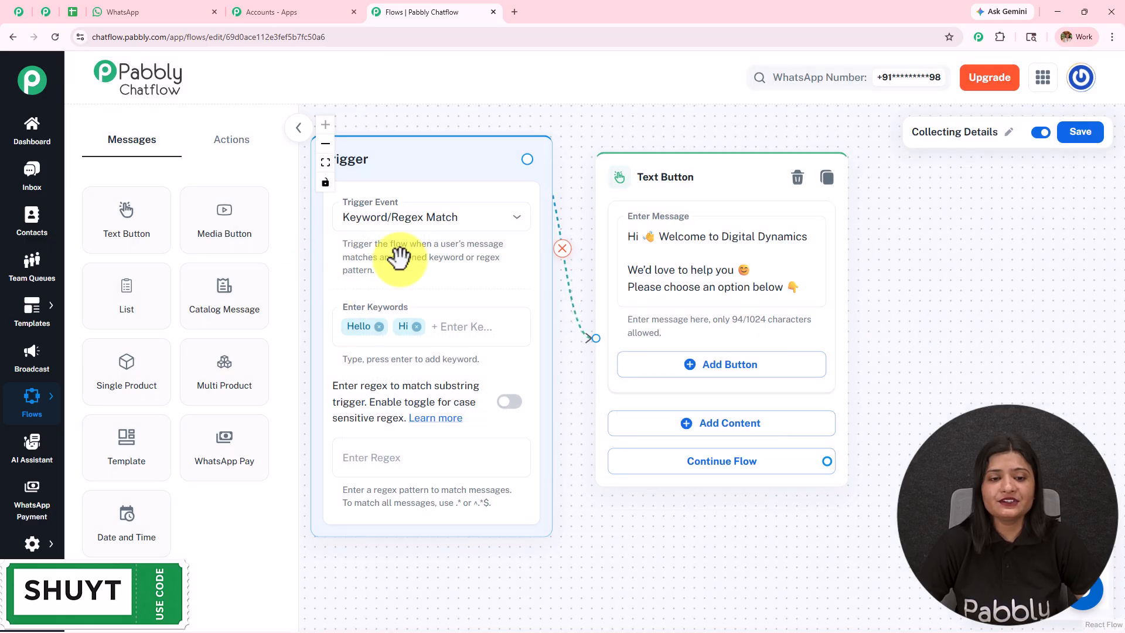
{"action": "left_click", "coordinate": [143, 11]}
{"action": "scroll", "coordinate": [880, 258], "scroll_direction": "down", "scroll_amount": 1}
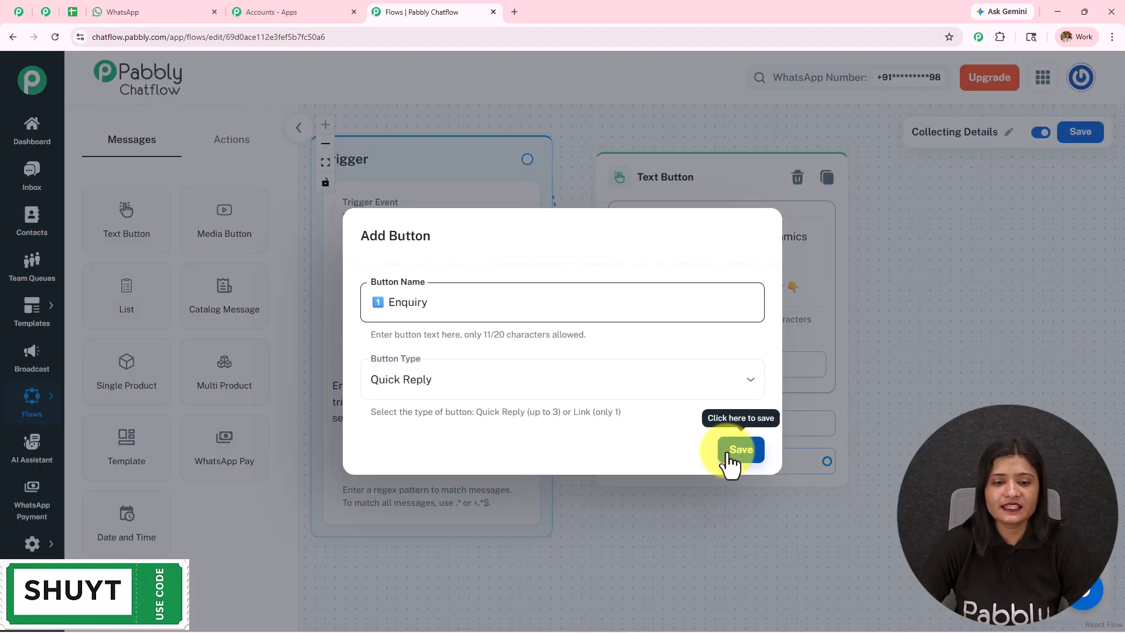
{"action": "left_click", "coordinate": [733, 451]}
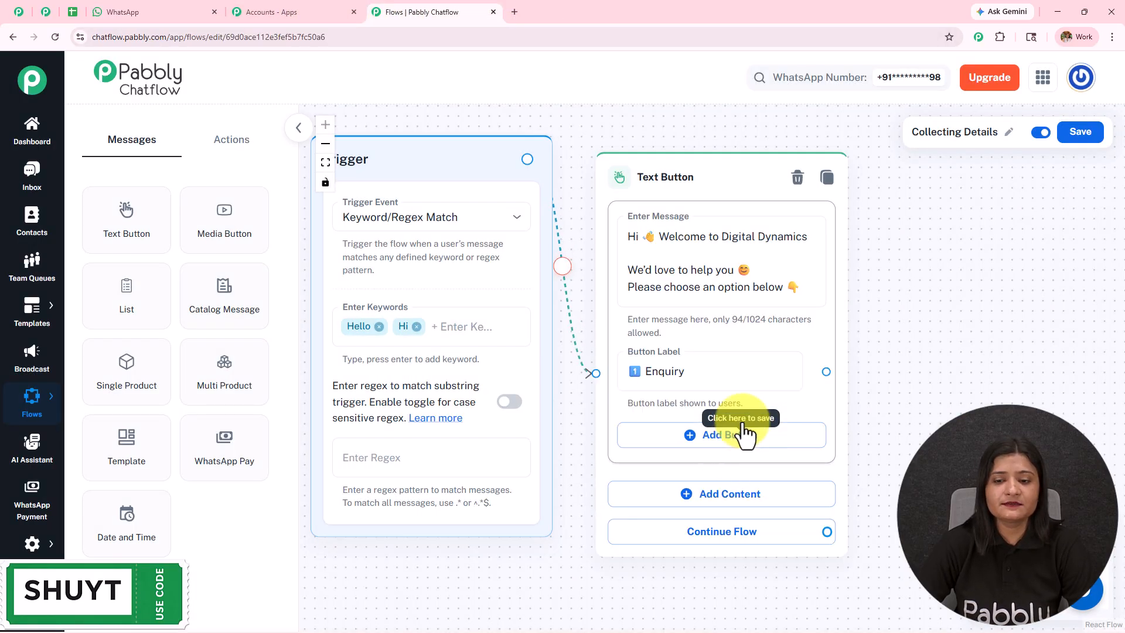
Add two more Quick Reply buttons named "2️⃣ Get Pricing" and "3️⃣ Book Service" to the welcome message
{"action": "left_click", "coordinate": [703, 449]}
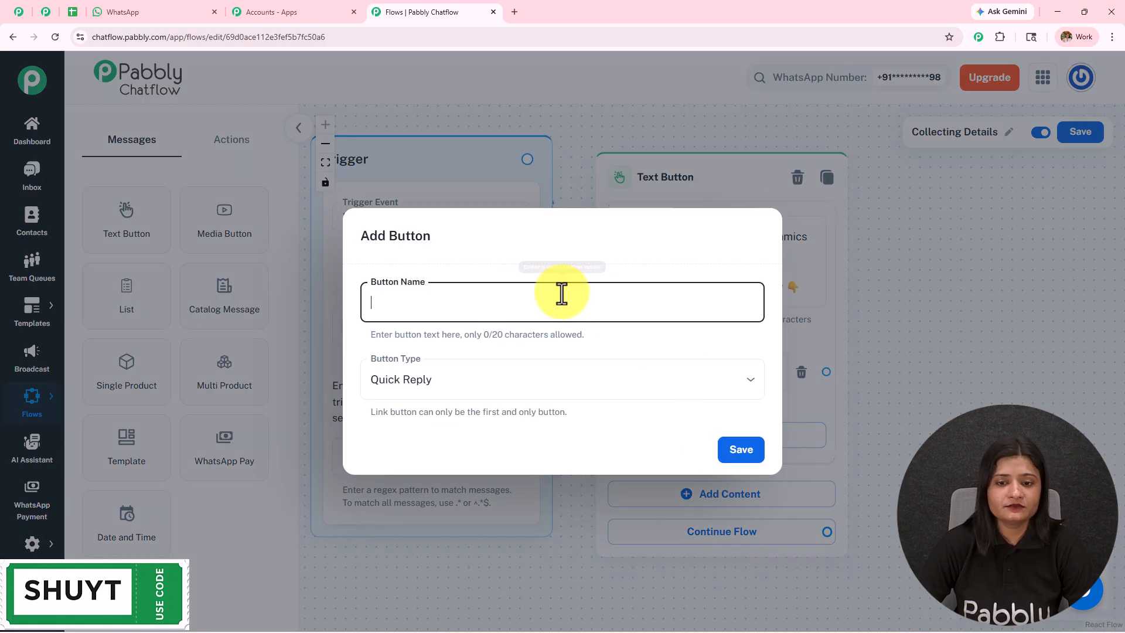
{"action": "type", "text": "2️⃣ Get Pricing"}
{"action": "left_click", "coordinate": [742, 451]}
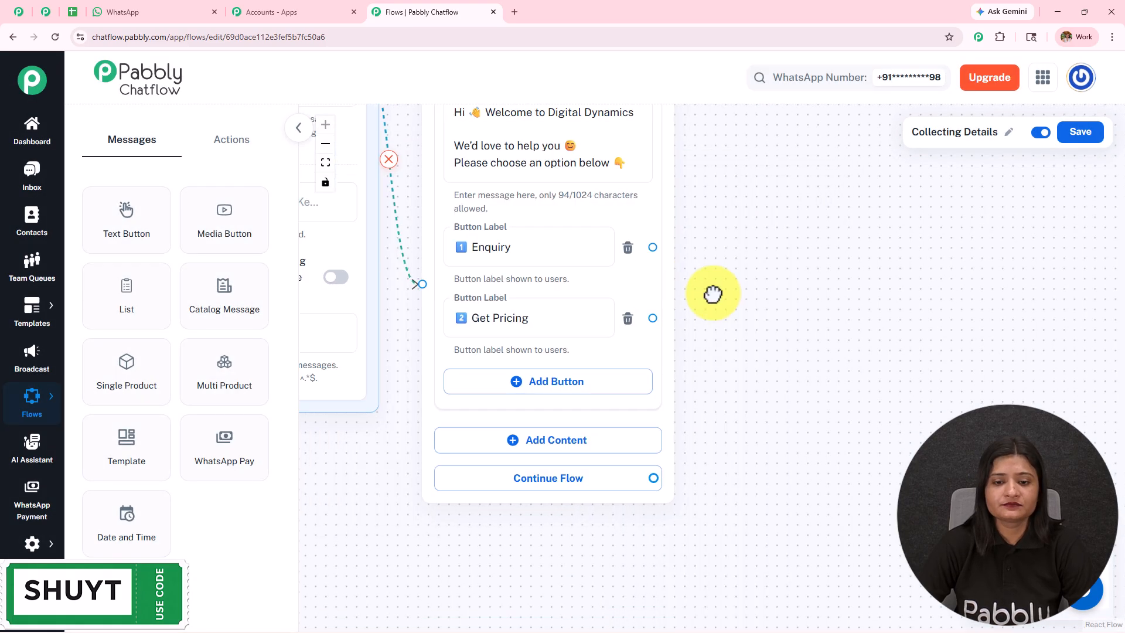
{"action": "left_click", "coordinate": [518, 378]}
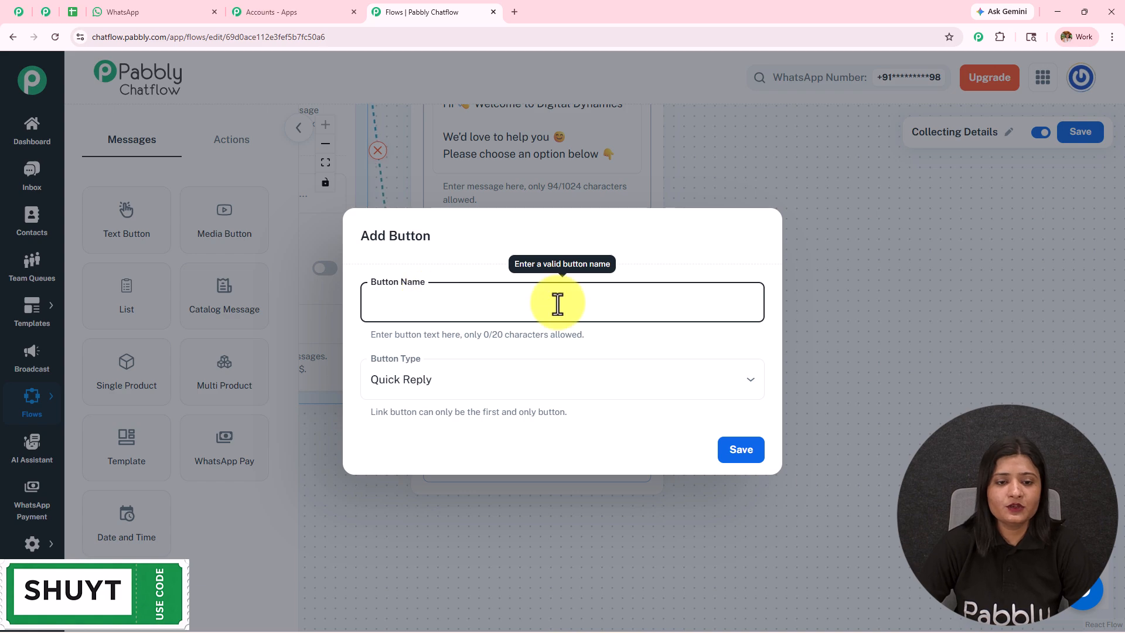
{"action": "type", "text": "3️⃣ Book Service"}
{"action": "left_click", "coordinate": [745, 453]}
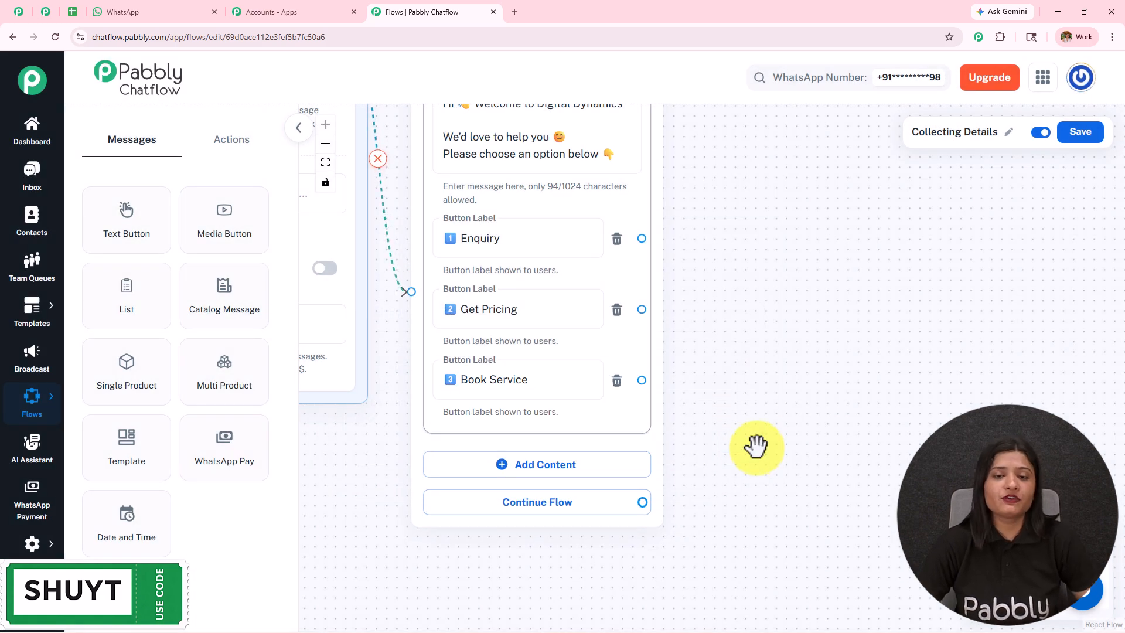
Examine the button types available for the Enquiry button and close its settings without changes
{"action": "left_click", "coordinate": [522, 247]}
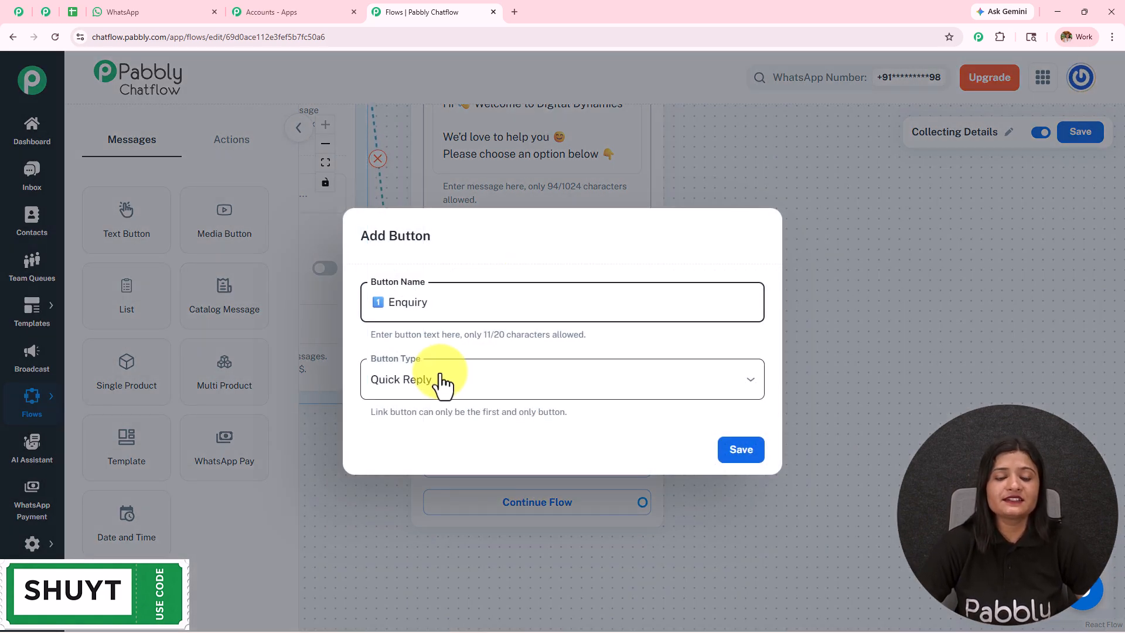
{"action": "left_click", "coordinate": [443, 383]}
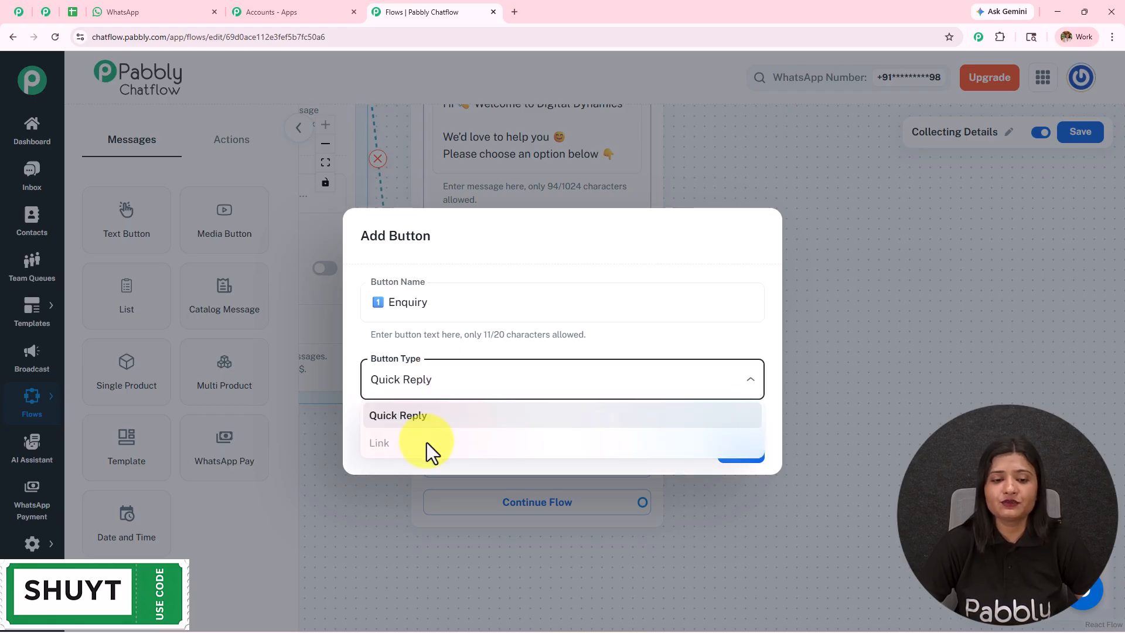
{"action": "left_click", "coordinate": [459, 381]}
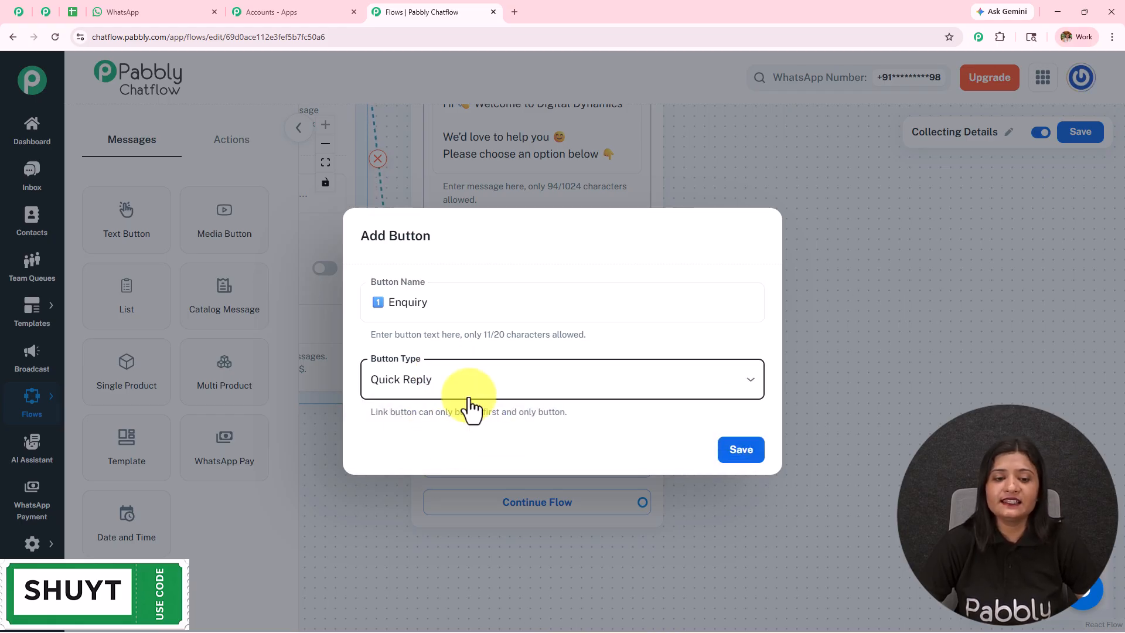
{"action": "left_click", "coordinate": [908, 234]}
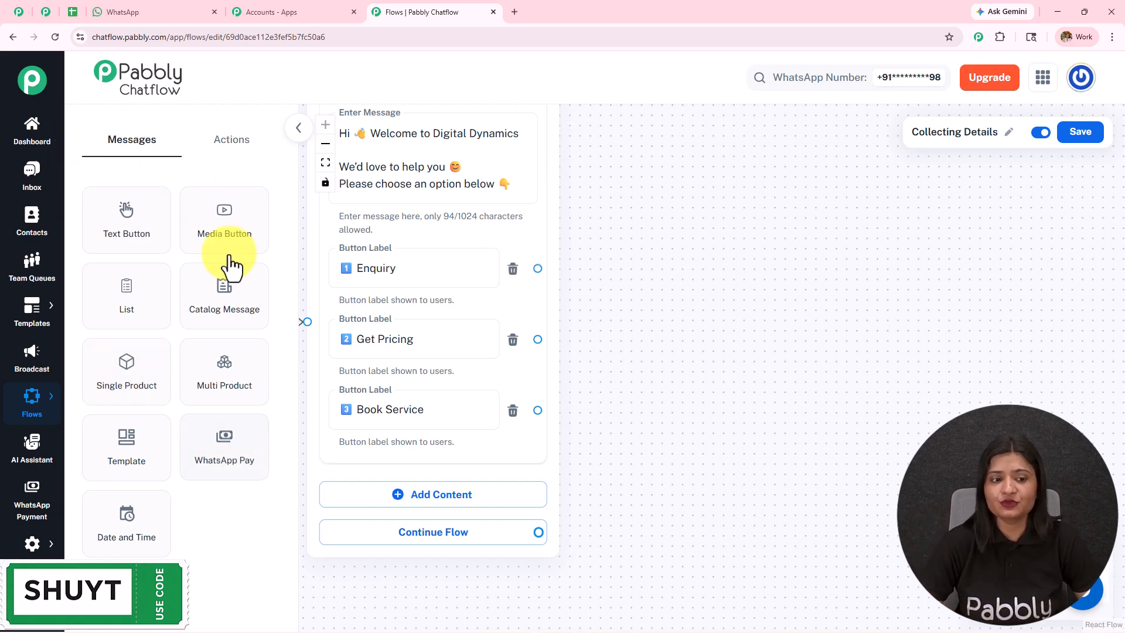
Look through the available action nodes and add an Ask Question node beside the Text Button node
{"action": "left_click", "coordinate": [231, 154]}
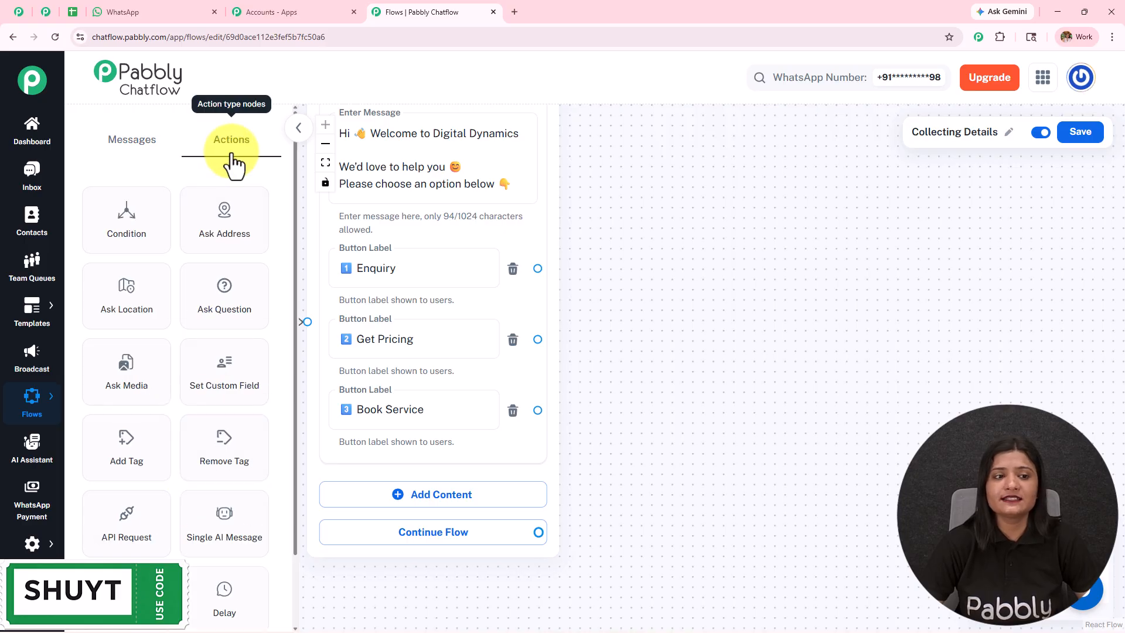
{"action": "scroll", "coordinate": [226, 308], "scroll_direction": "down", "scroll_amount": 2}
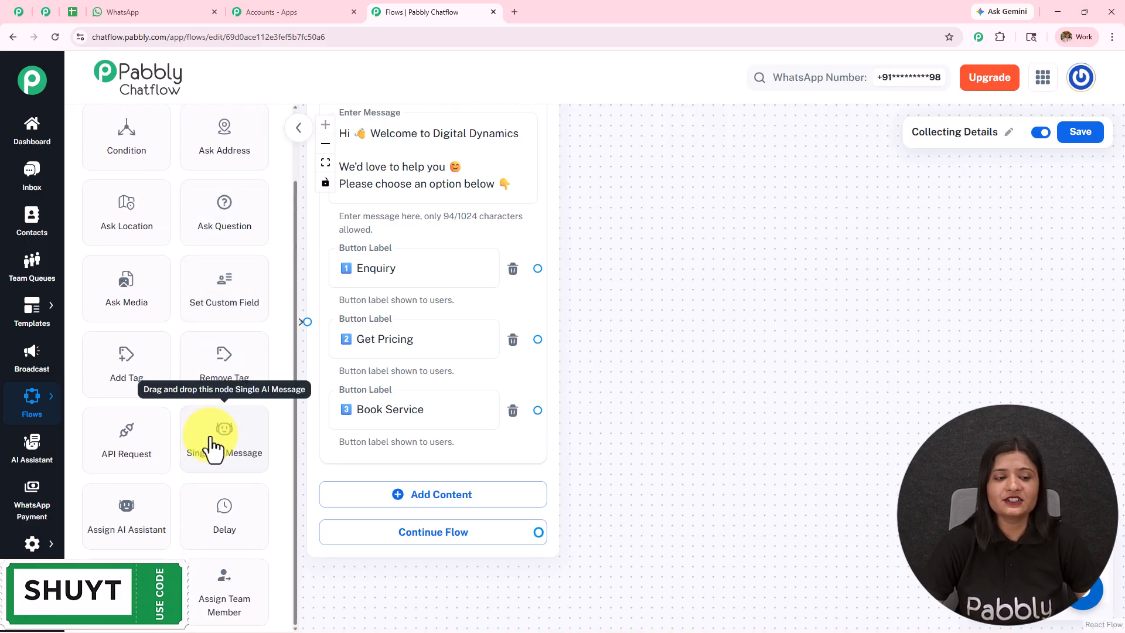
{"action": "scroll", "coordinate": [212, 443], "scroll_direction": "up", "scroll_amount": 1}
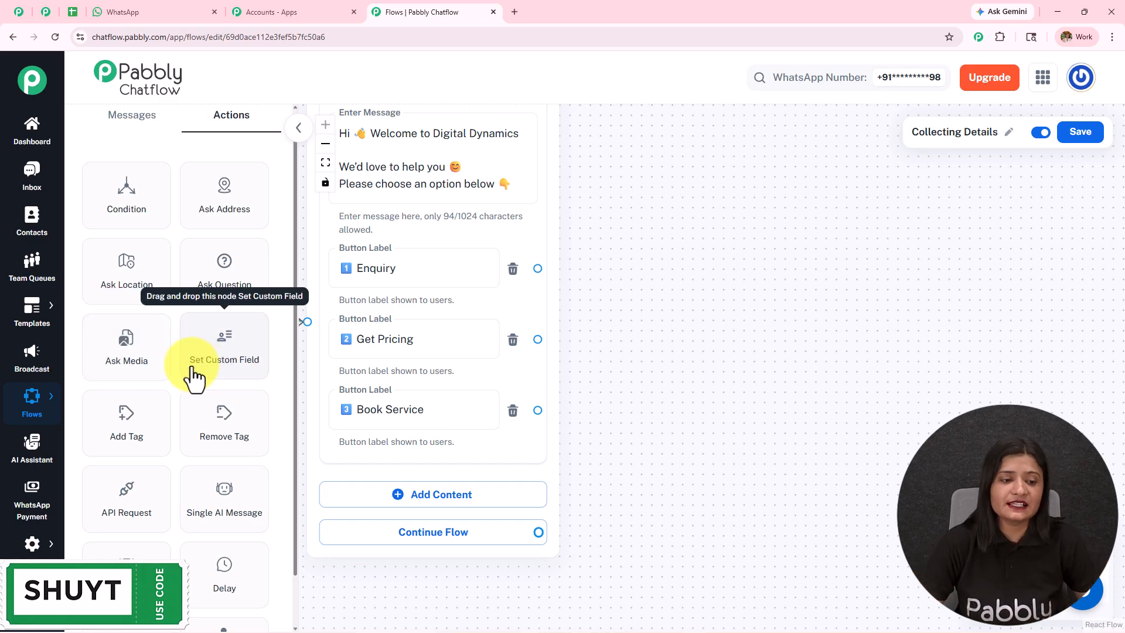
{"action": "scroll", "coordinate": [176, 378], "scroll_direction": "down", "scroll_amount": 1}
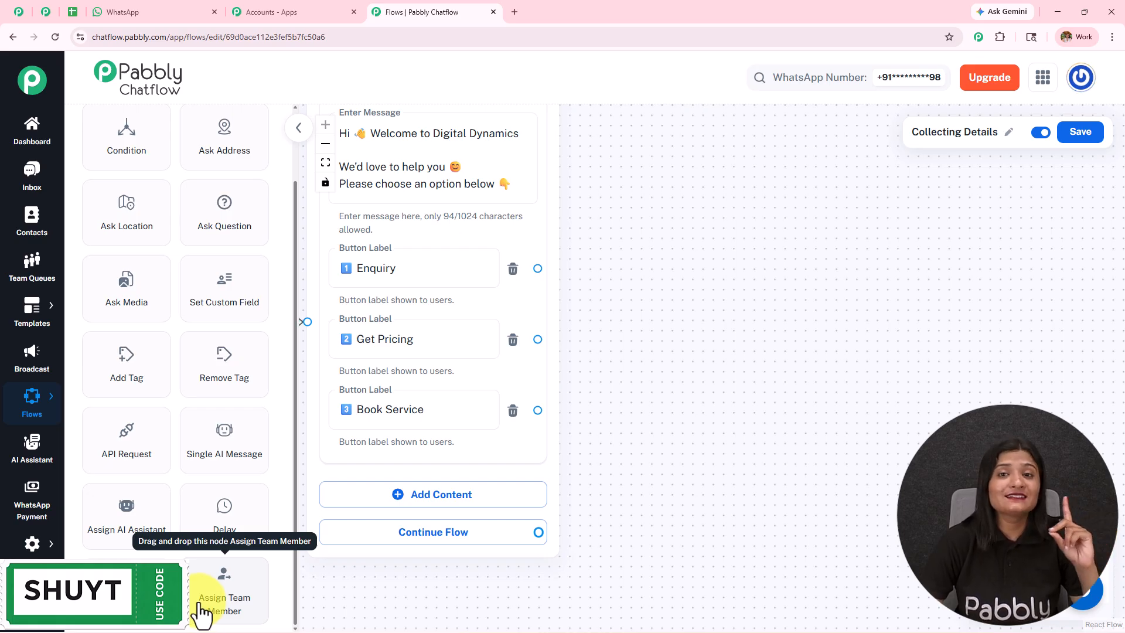
{"action": "left_click_drag", "start_coordinate": [216, 236], "coordinate": [658, 261]}
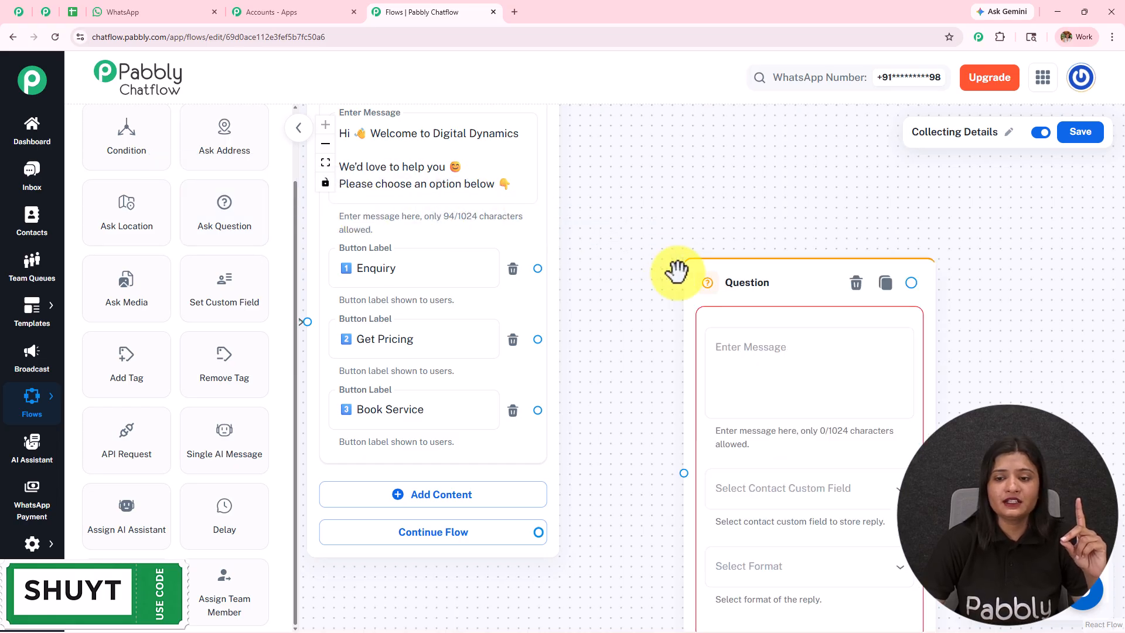
Connect the Enquiry, Get Pricing and Book Service buttons to the input of the Question node
{"action": "left_click_drag", "start_coordinate": [676, 133], "coordinate": [703, 202]}
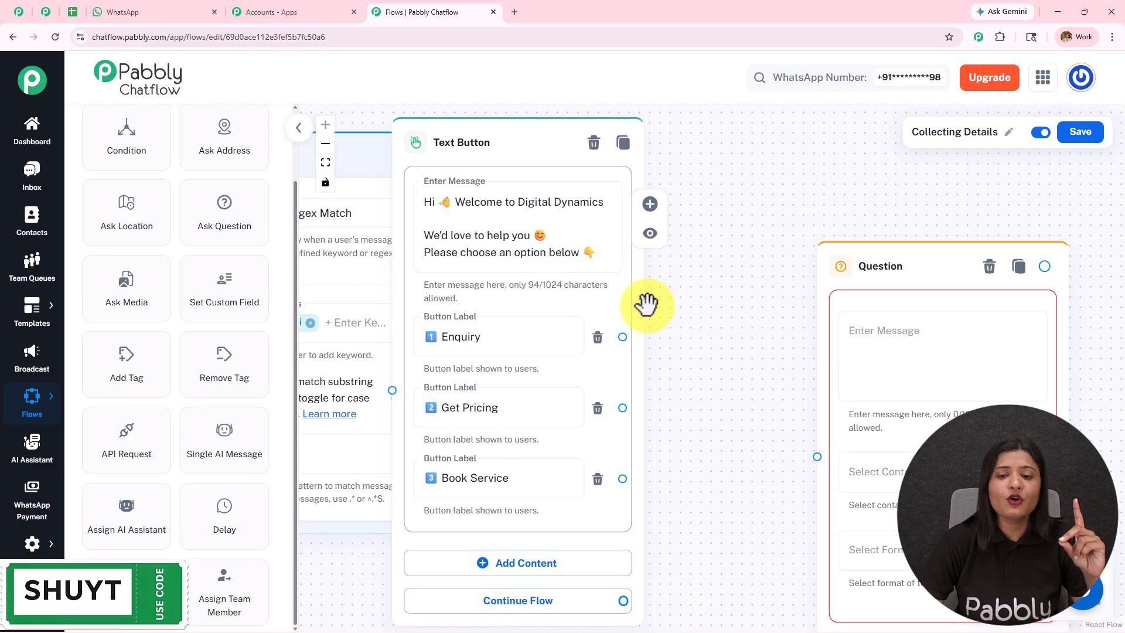
{"action": "left_click_drag", "start_coordinate": [509, 252], "coordinate": [703, 370]}
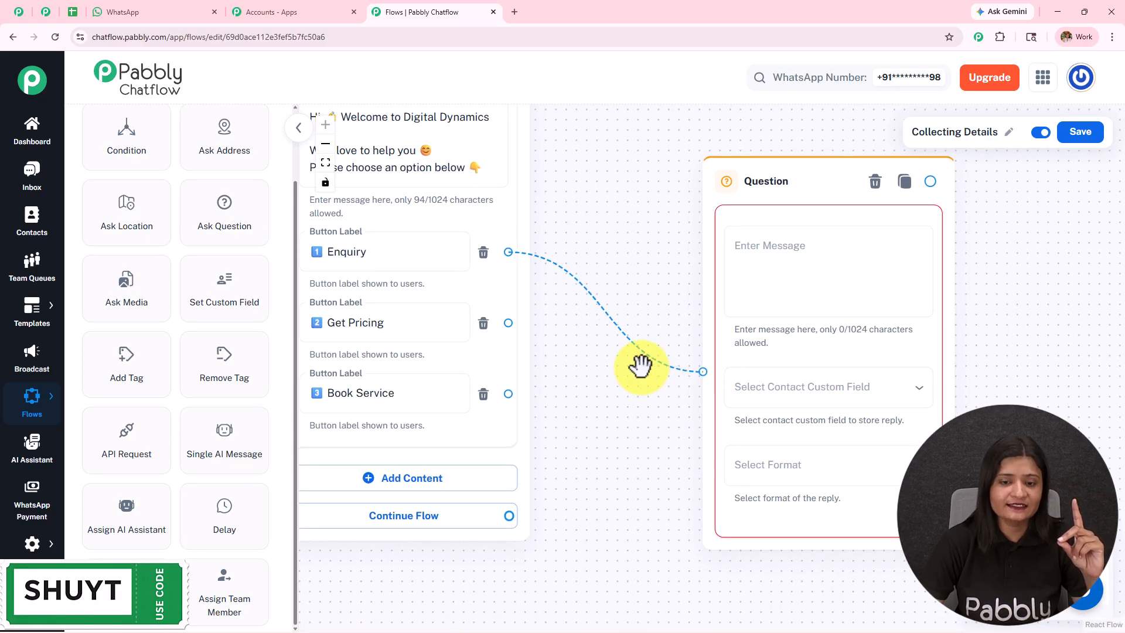
{"action": "left_click_drag", "start_coordinate": [508, 323], "coordinate": [703, 372]}
{"action": "left_click_drag", "start_coordinate": [509, 394], "coordinate": [703, 372]}
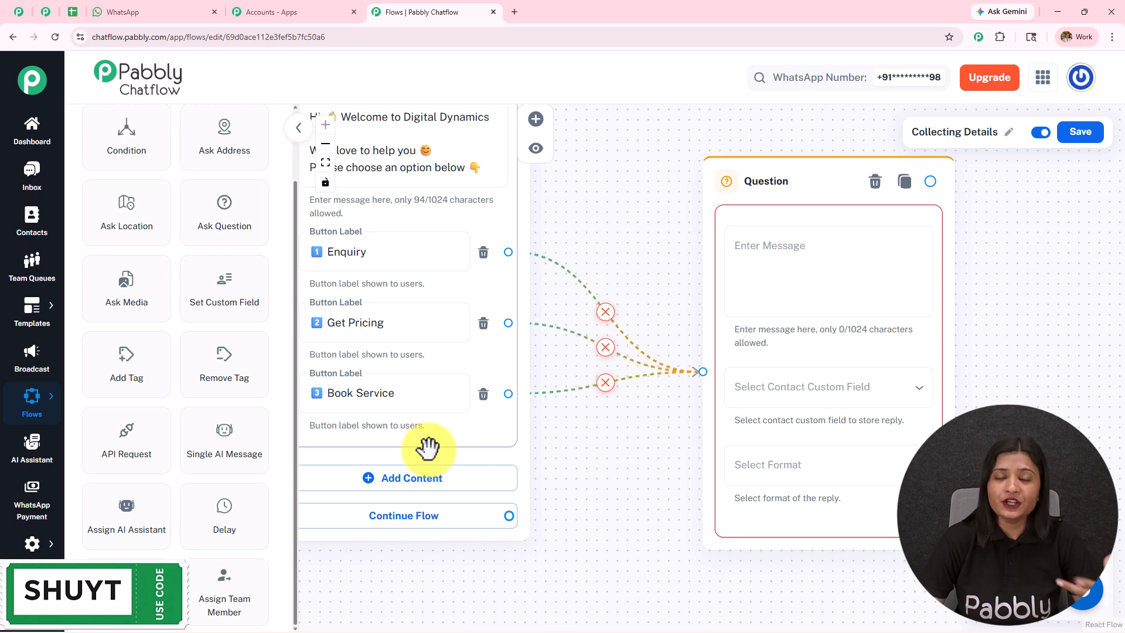
Enter "Great! Let’s get started ✨ Please enter your full name:" as the Question node's message
{"action": "left_click_drag", "start_coordinate": [645, 287], "coordinate": [393, 252]}
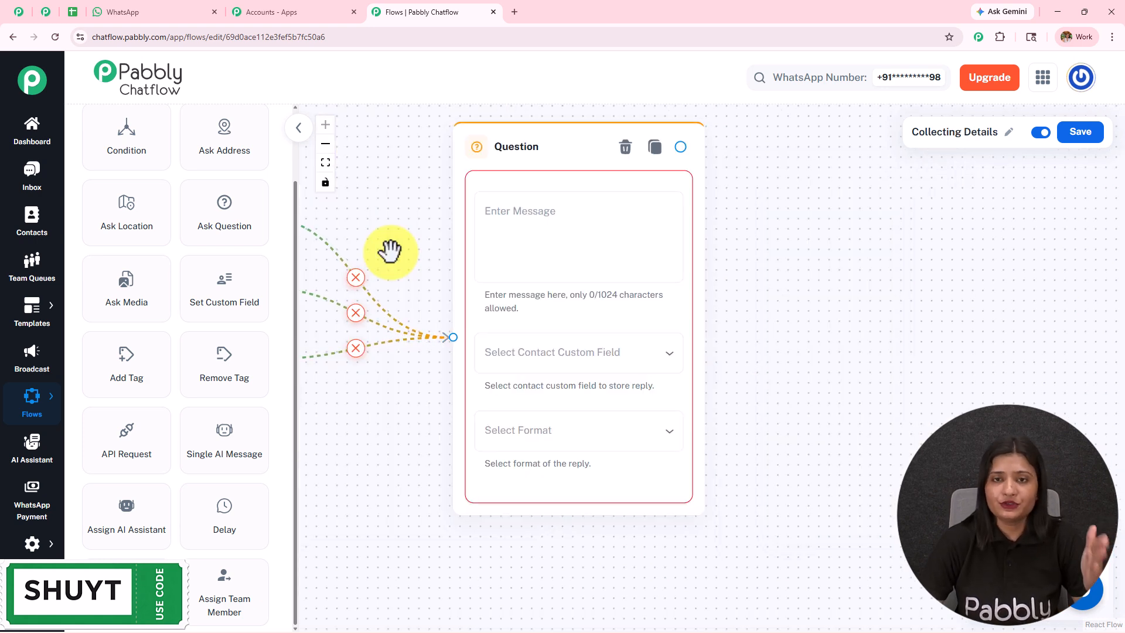
{"action": "left_click", "coordinate": [530, 221]}
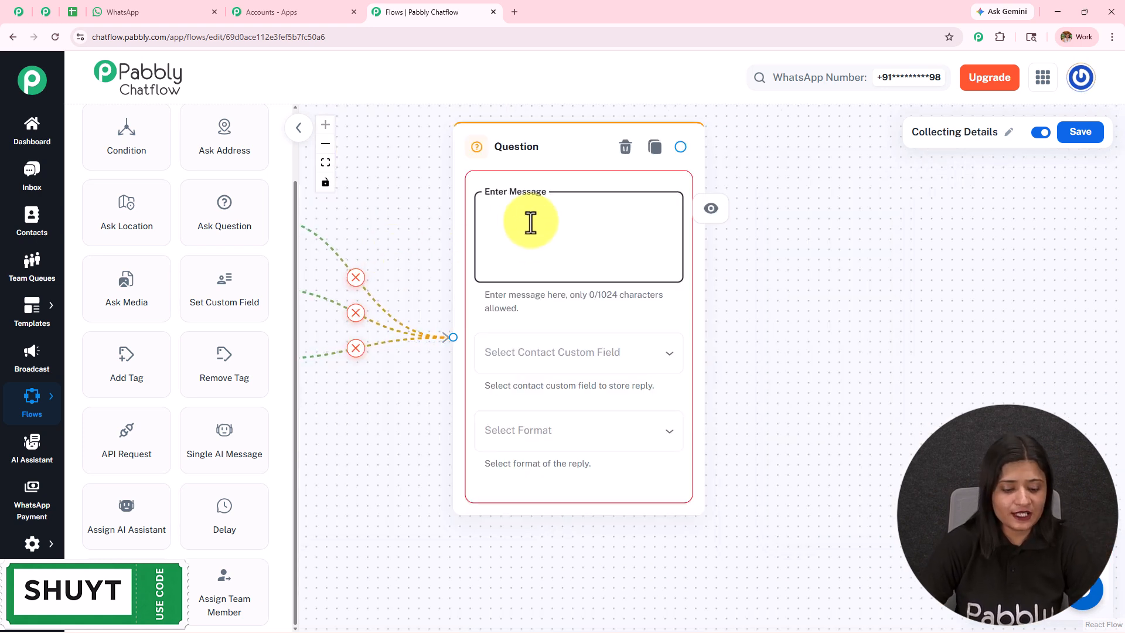
{"action": "type", "text": "Great! Let’s get started ✨  Please enter your full name:"}
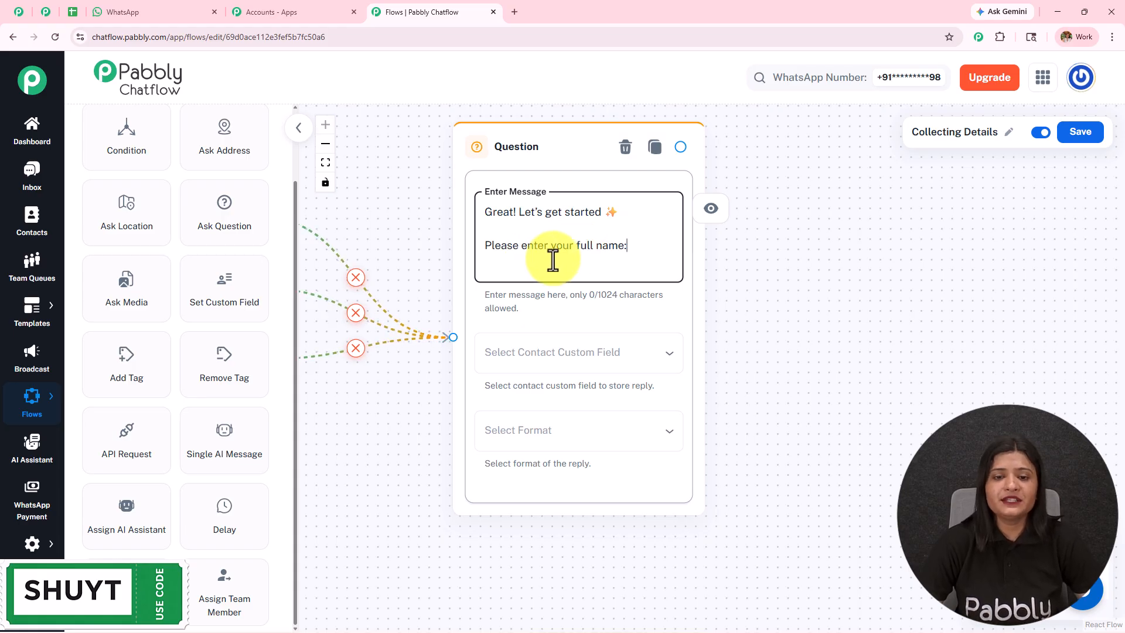
Compare the full-name question with the corresponding message in the WhatsApp chat
{"action": "left_click", "coordinate": [193, 11]}
{"action": "scroll", "coordinate": [742, 360], "scroll_direction": "down", "scroll_amount": 6}
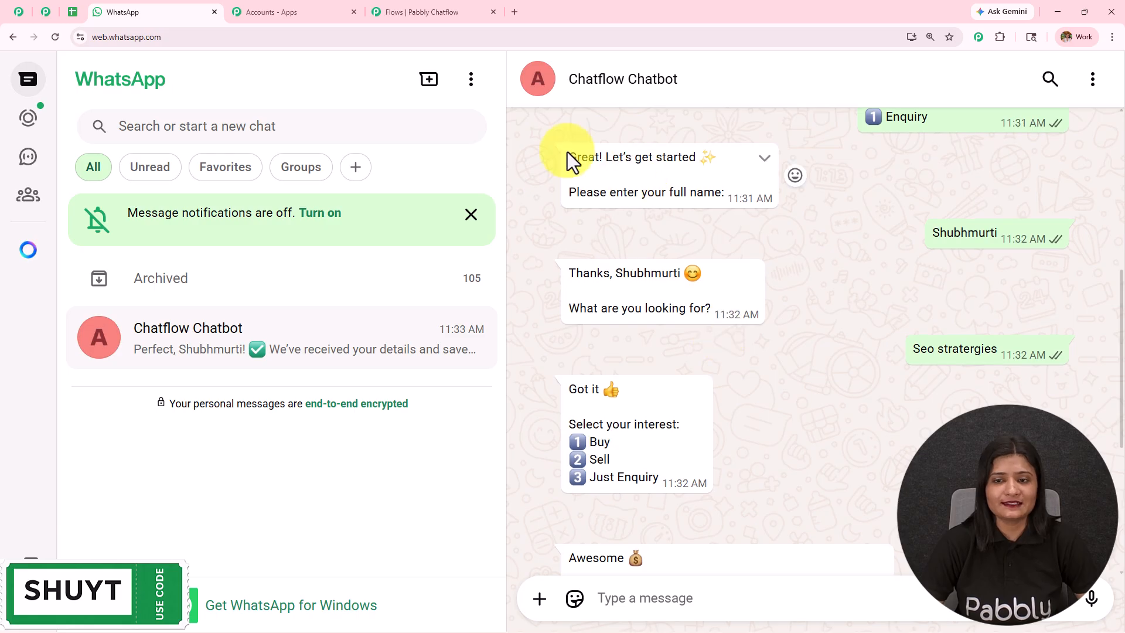
{"action": "left_click_drag", "start_coordinate": [572, 155], "coordinate": [812, 220]}
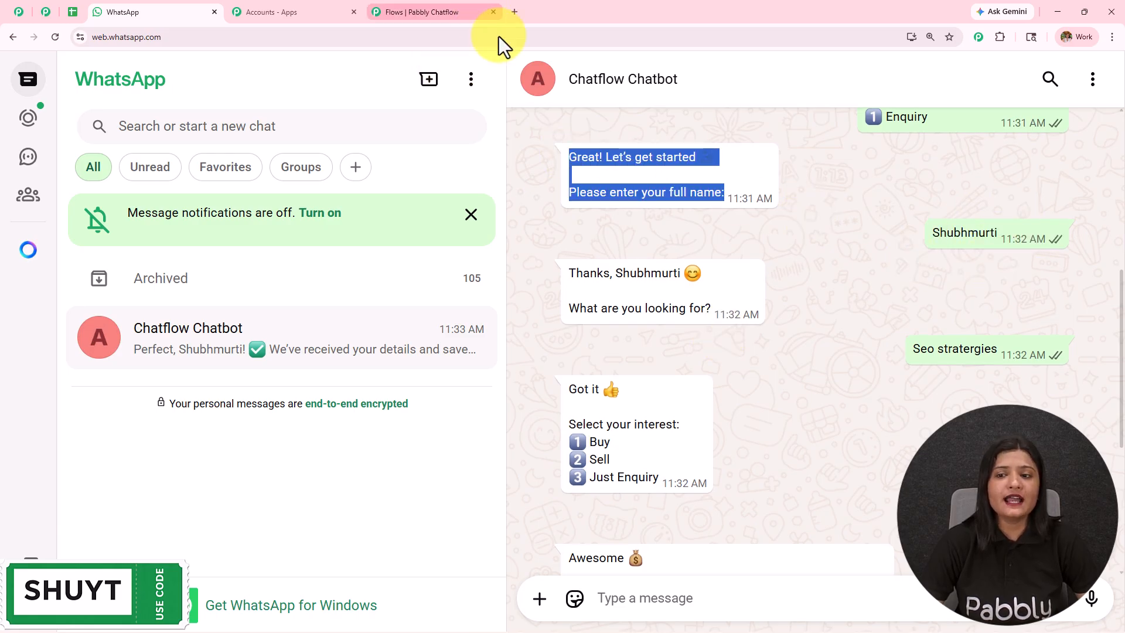
Store the full-name question's reply in the Fullname contact custom field and set its reply format to Text
{"action": "left_click_drag", "start_coordinate": [933, 233], "coordinate": [1005, 240]}
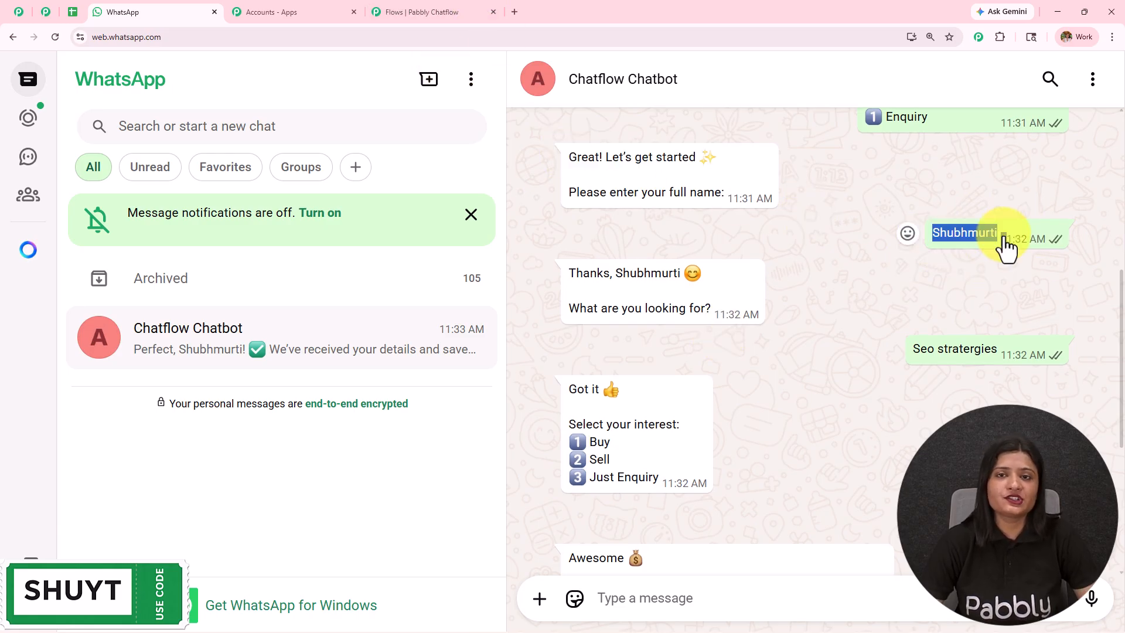
{"action": "left_click", "coordinate": [453, 11]}
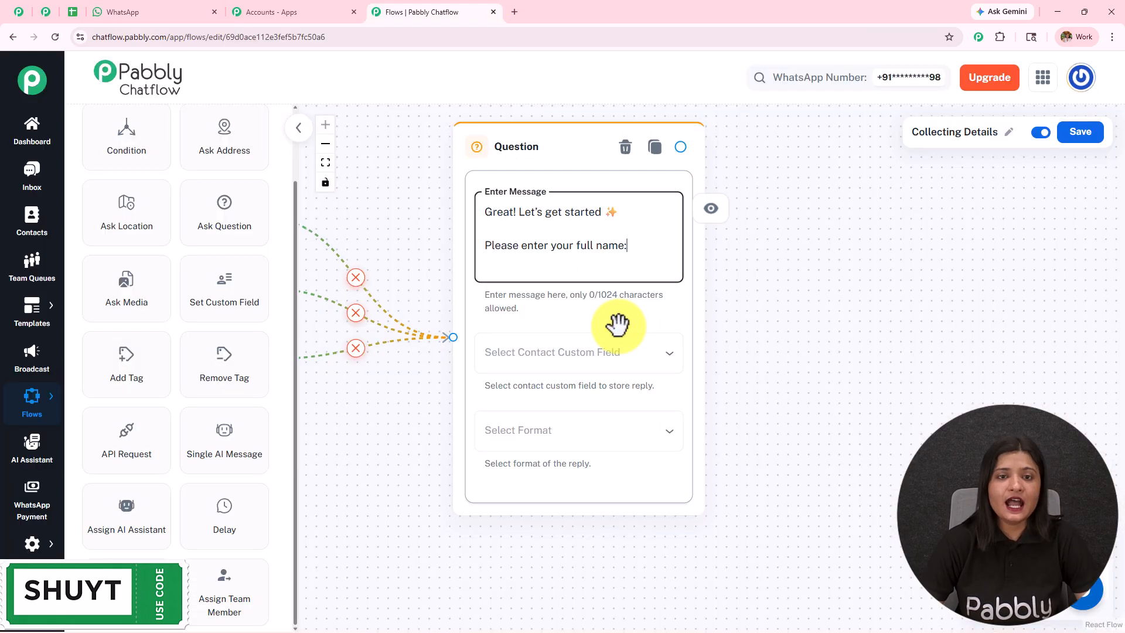
{"action": "left_click", "coordinate": [593, 358]}
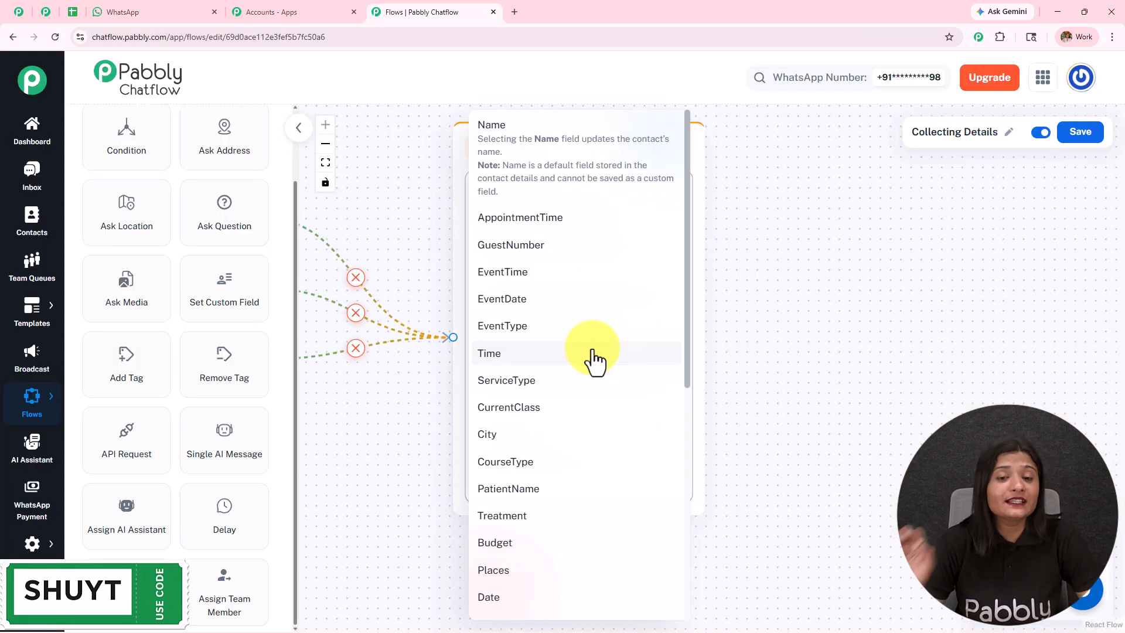
{"action": "scroll", "coordinate": [598, 366], "scroll_direction": "down", "scroll_amount": 6}
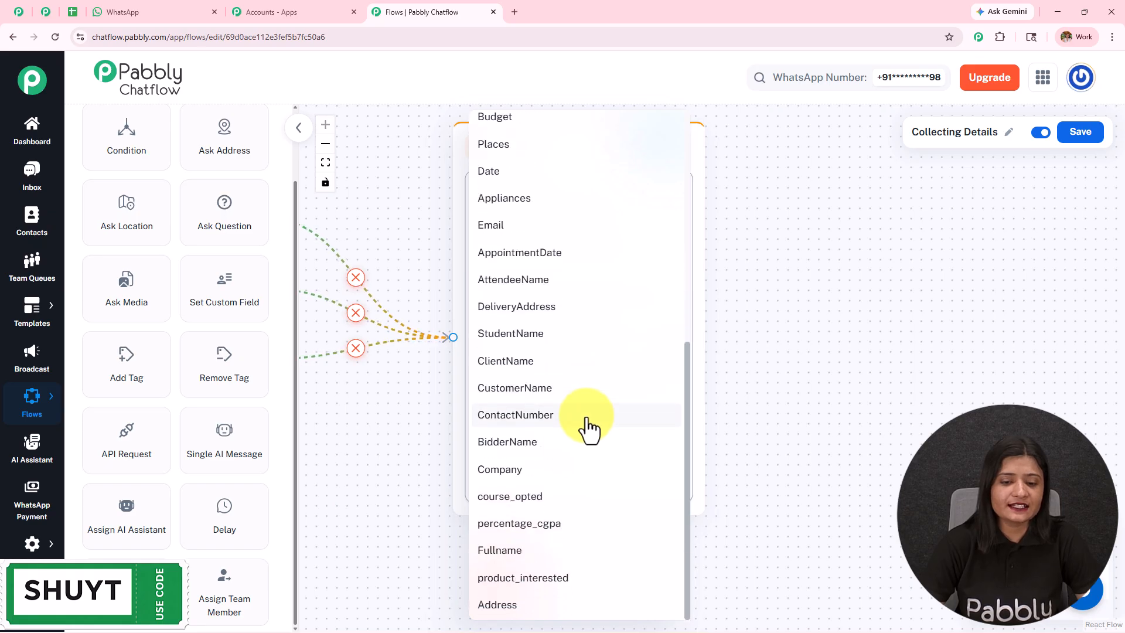
{"action": "left_click", "coordinate": [522, 554]}
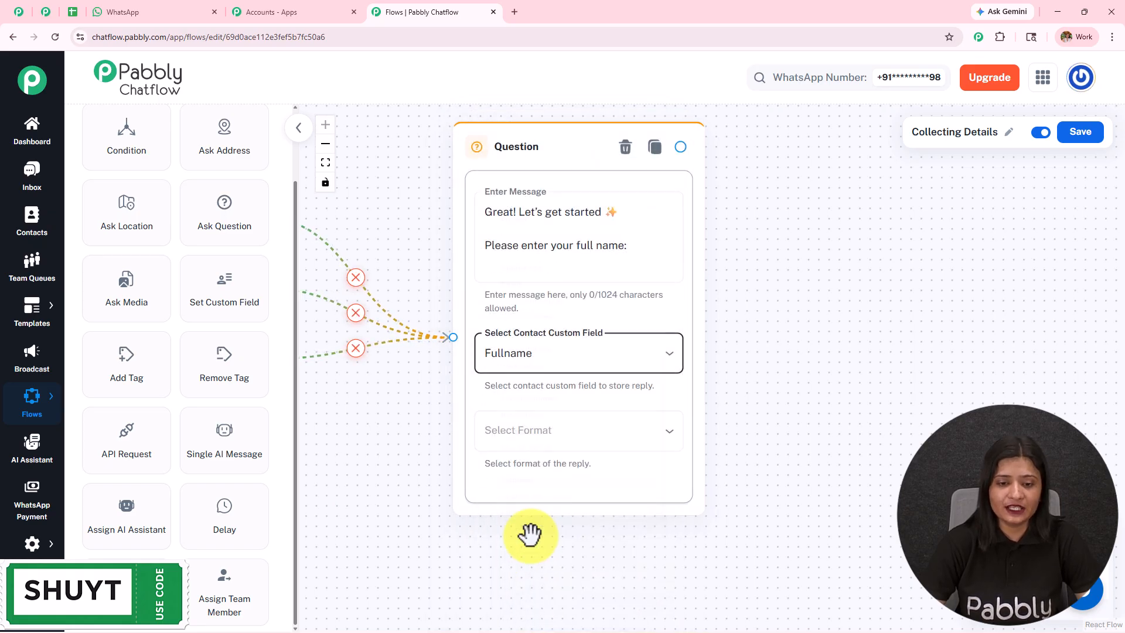
{"action": "left_click", "coordinate": [556, 448]}
{"action": "left_click", "coordinate": [550, 469]}
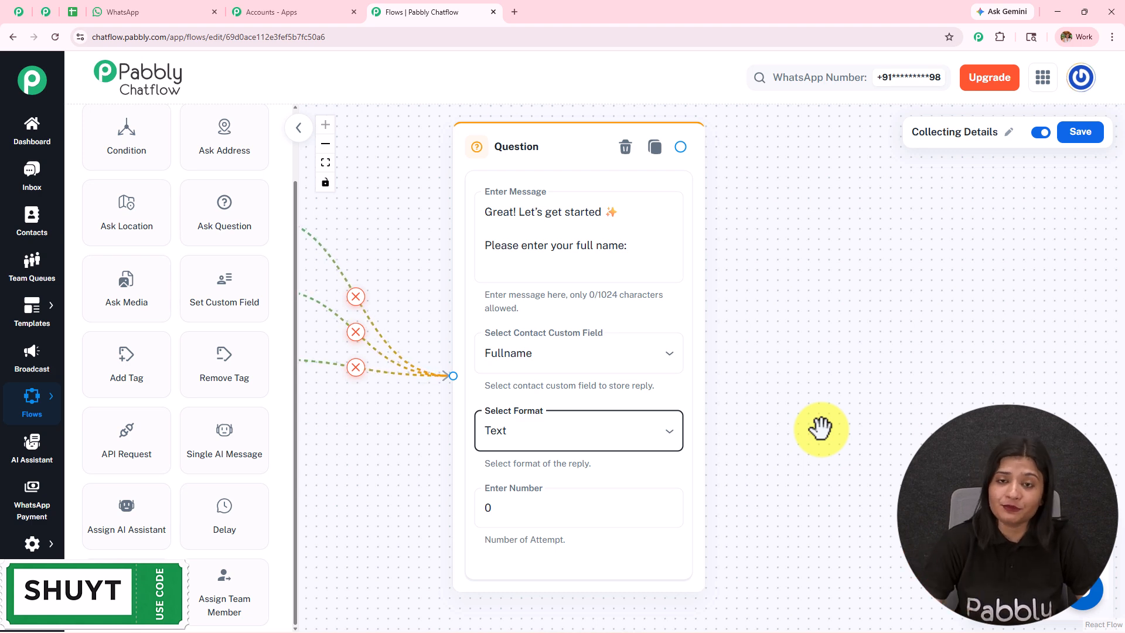
{"action": "left_click_drag", "start_coordinate": [821, 427], "coordinate": [745, 418]}
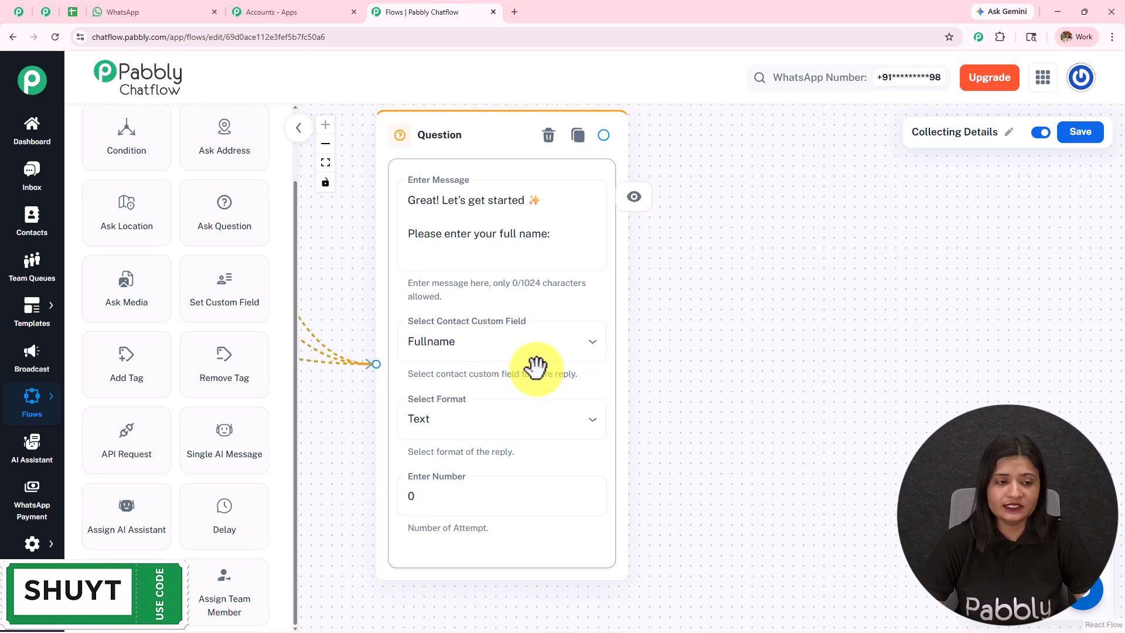
Examine the Contact Custom Fields settings and how a blank field is added, comparing them with the Question node's custom field selection
{"action": "left_click", "coordinate": [32, 544]}
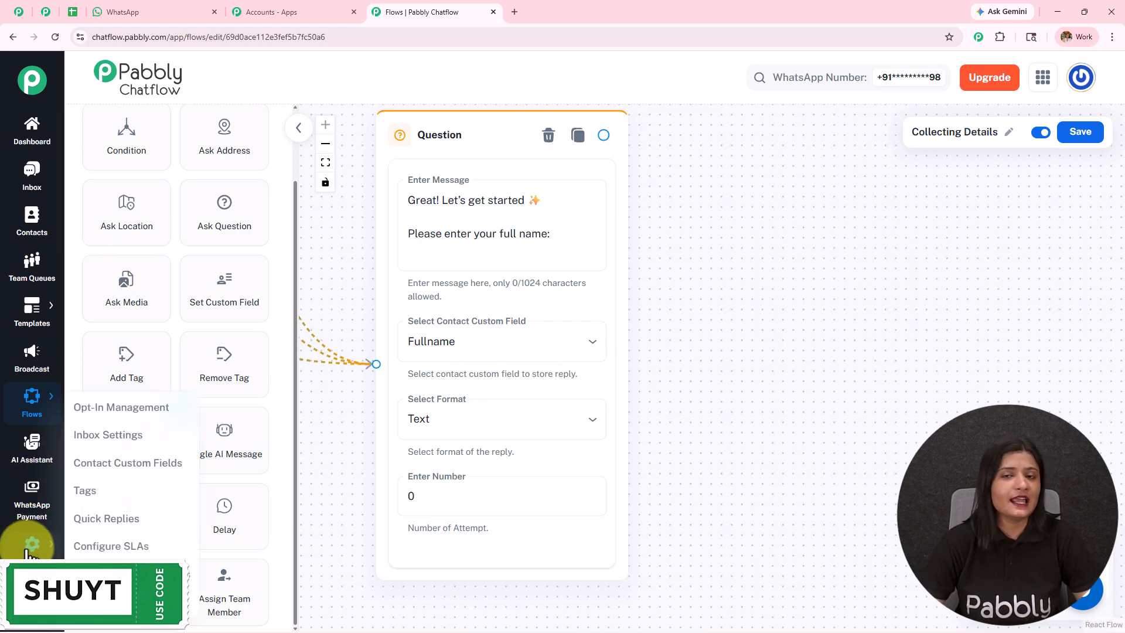
{"action": "left_click", "coordinate": [129, 464]}
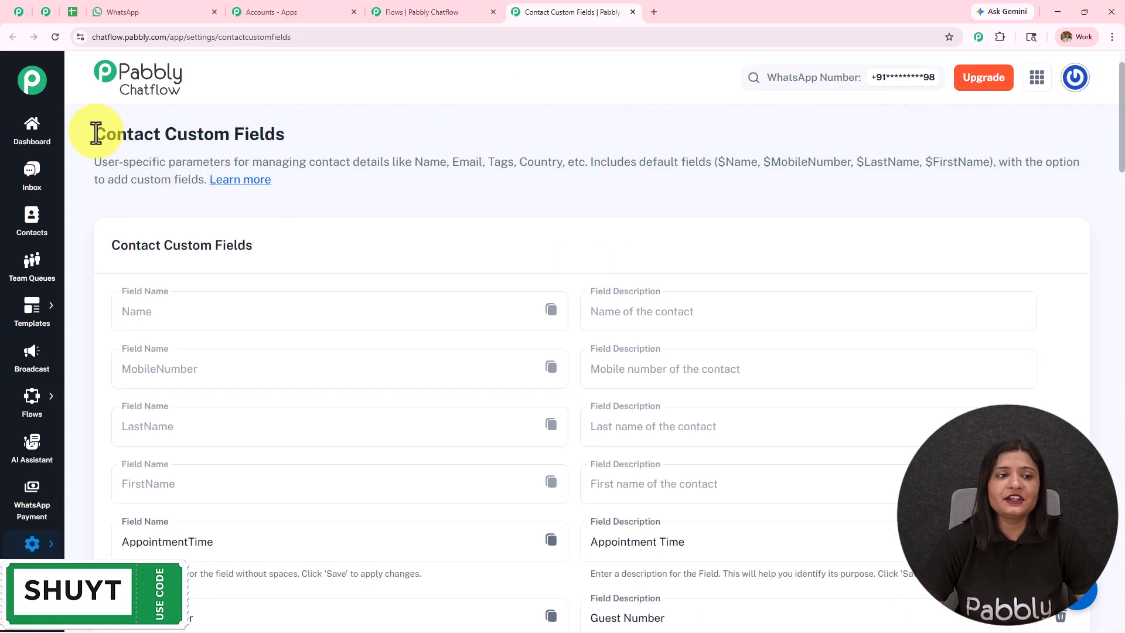
{"action": "triple_click", "coordinate": [96, 134]}
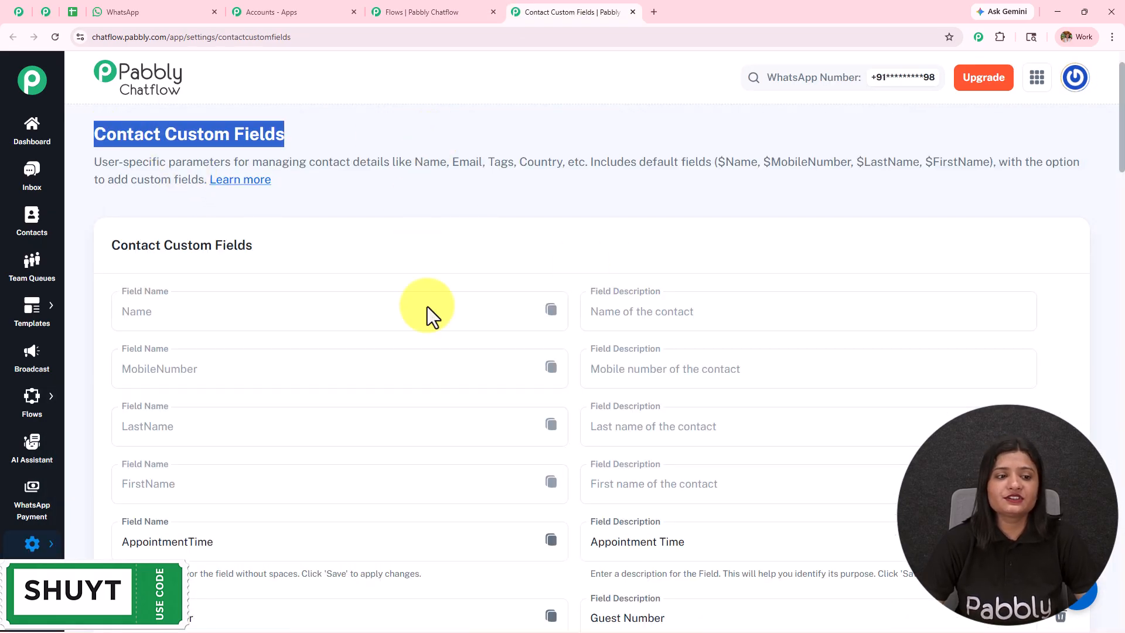
{"action": "scroll", "coordinate": [426, 356], "scroll_direction": "down", "scroll_amount": 15}
{"action": "scroll", "coordinate": [427, 355], "scroll_direction": "down", "scroll_amount": 20}
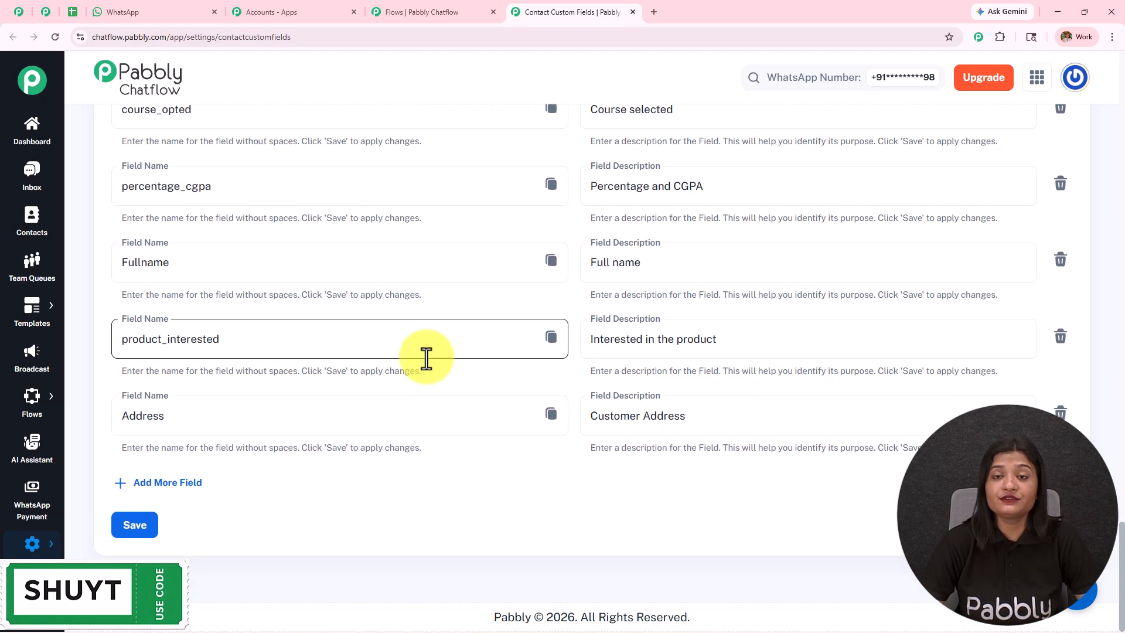
{"action": "left_click", "coordinate": [171, 485]}
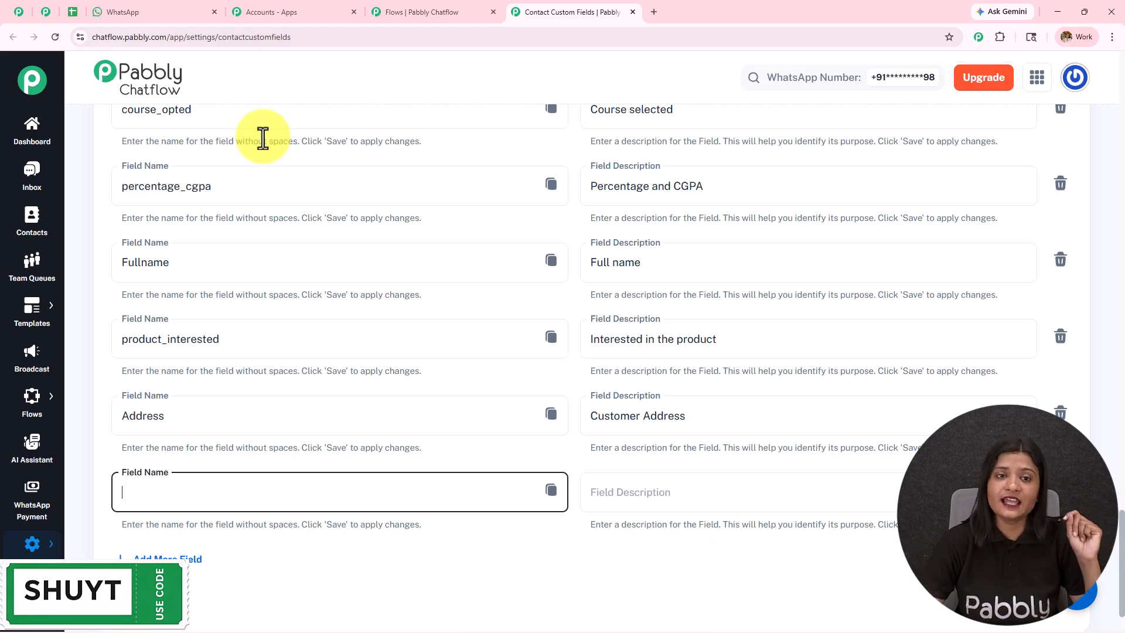
{"action": "left_click", "coordinate": [489, 3]}
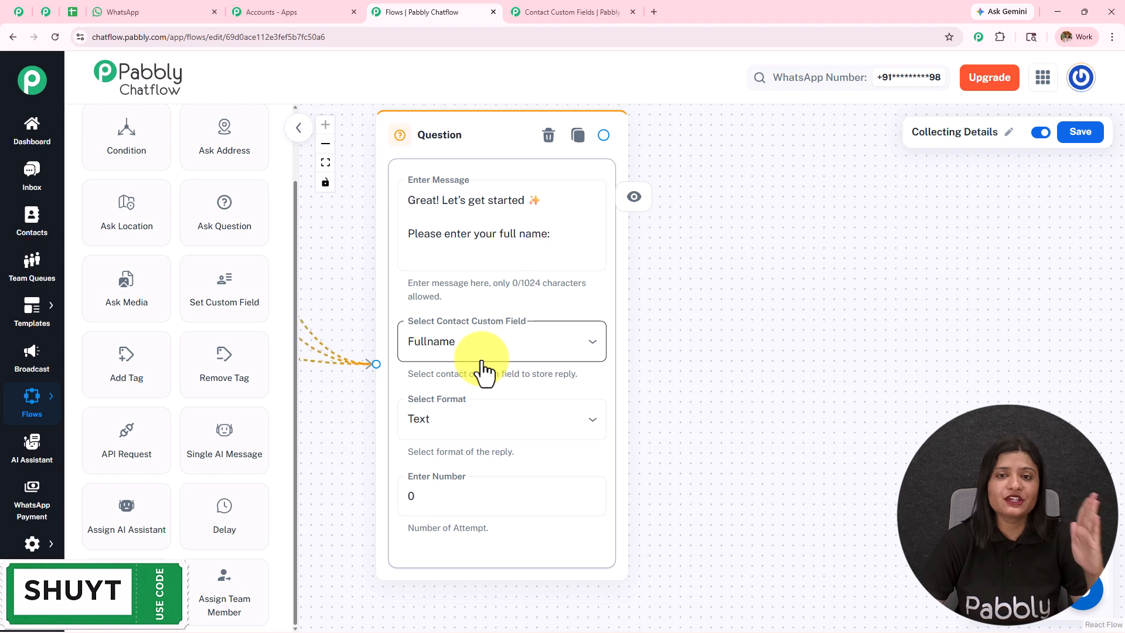
{"action": "left_click", "coordinate": [545, 9]}
{"action": "scroll", "coordinate": [360, 346], "scroll_direction": "up", "scroll_amount": 7}
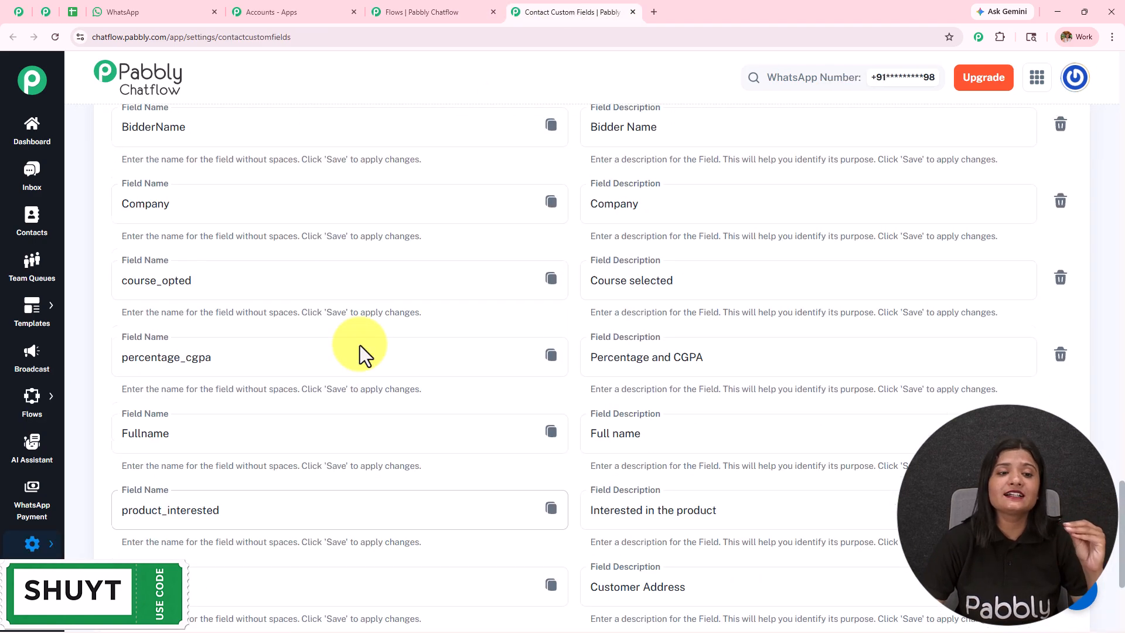
{"action": "left_click", "coordinate": [458, 9]}
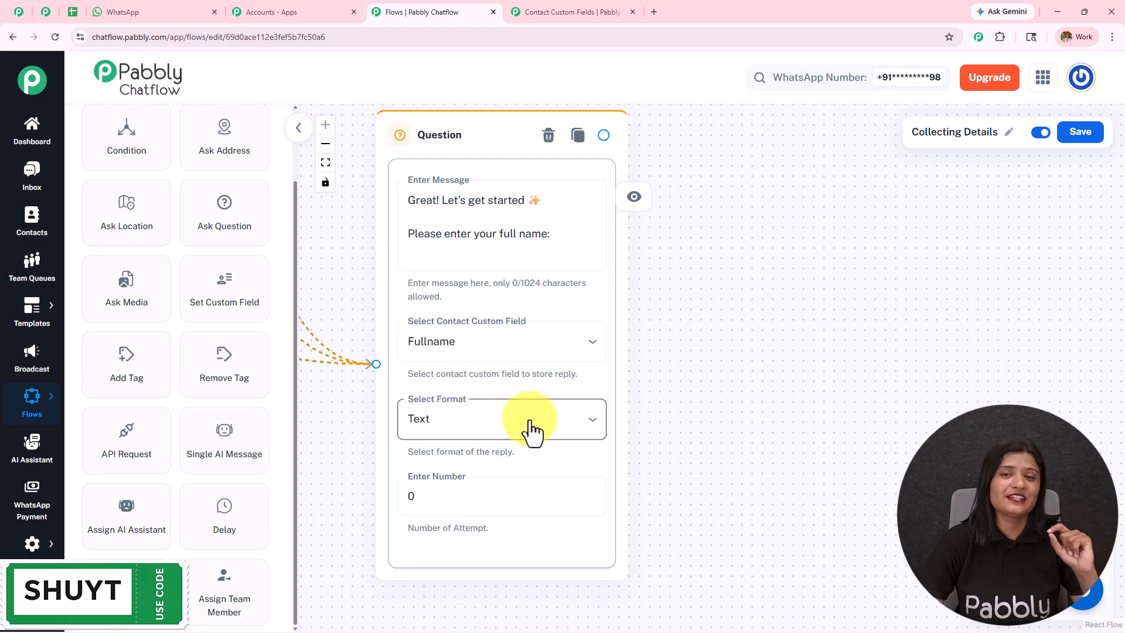
Add a second Ask Question node beside the full-name question and connect the full-name question's output to it
{"action": "left_click_drag", "start_coordinate": [756, 388], "coordinate": [686, 395]}
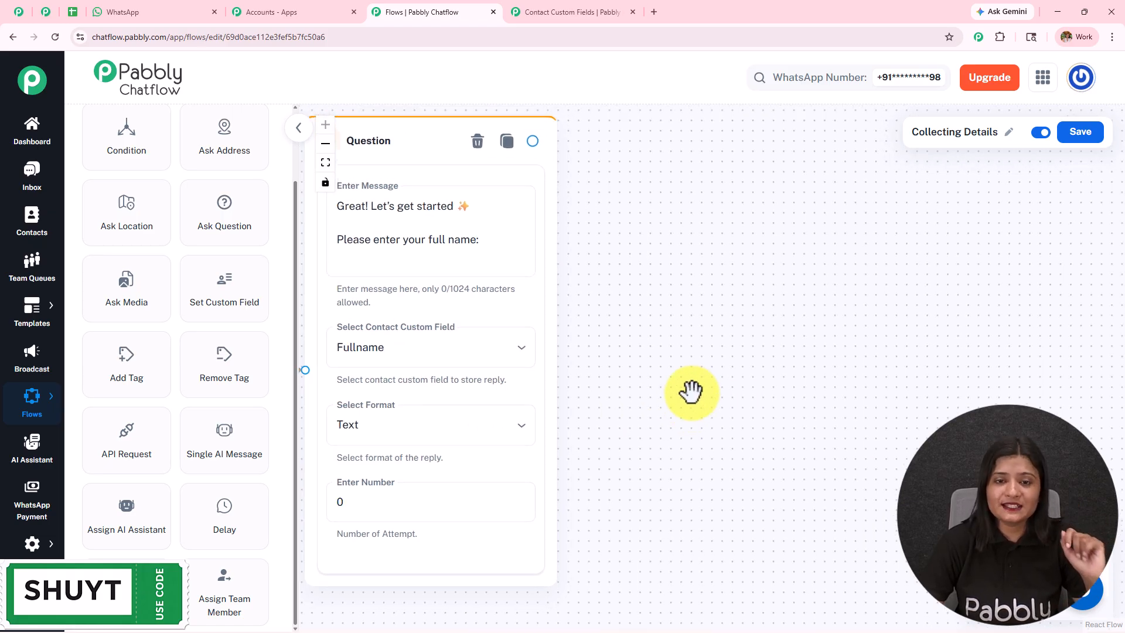
{"action": "left_click_drag", "start_coordinate": [213, 234], "coordinate": [659, 179]}
{"action": "left_click_drag", "start_coordinate": [533, 140], "coordinate": [635, 392]}
Enter the second Question node's message from the WhatsApp chat, thanking the customer by name and asking "What are you looking for?"
{"action": "left_click", "coordinate": [163, 12]}
{"action": "scroll", "coordinate": [705, 333], "scroll_direction": "down", "scroll_amount": 2}
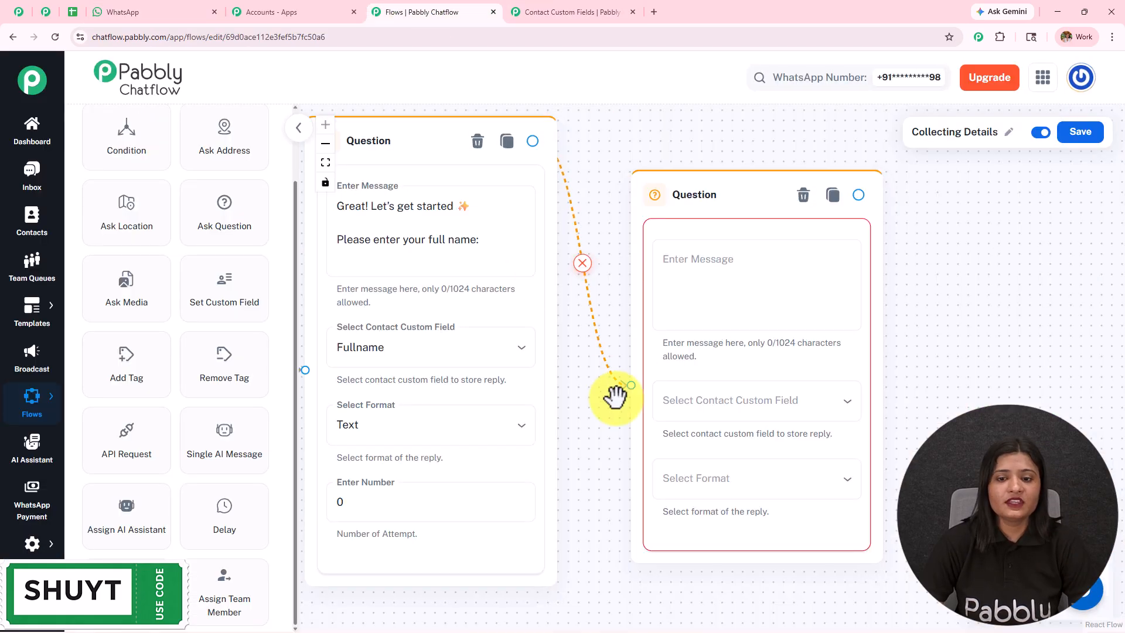
{"action": "left_click", "coordinate": [732, 249]}
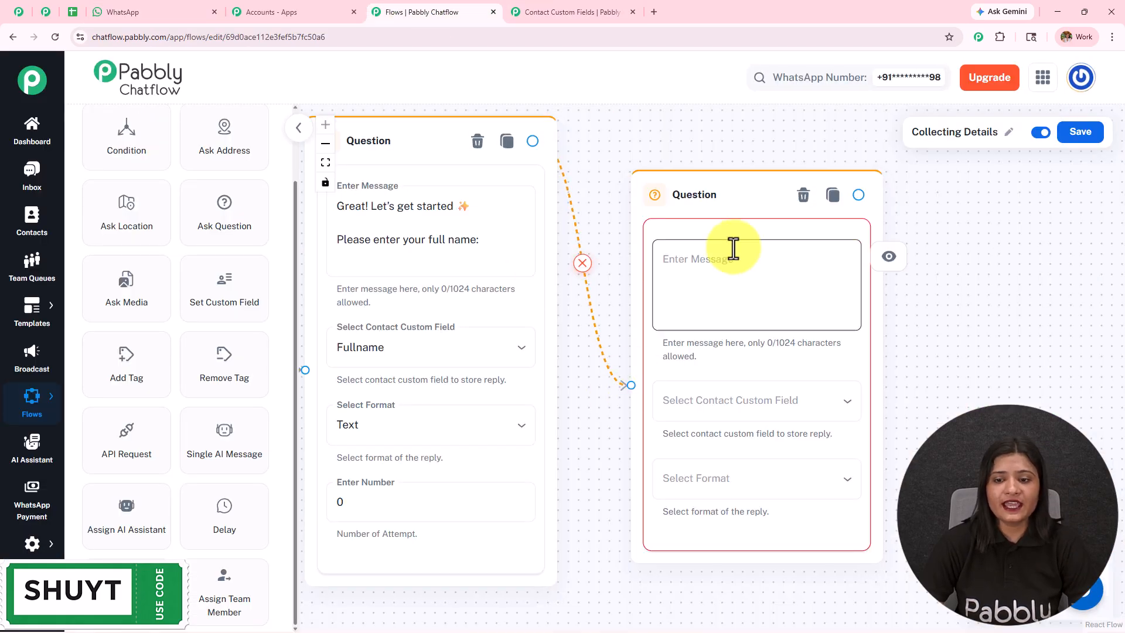
{"action": "scroll", "coordinate": [732, 248], "scroll_direction": "up", "scroll_amount": 2}
{"action": "type", "text": "Thanks, Shubhmurti 😊  What are you looking for?"}
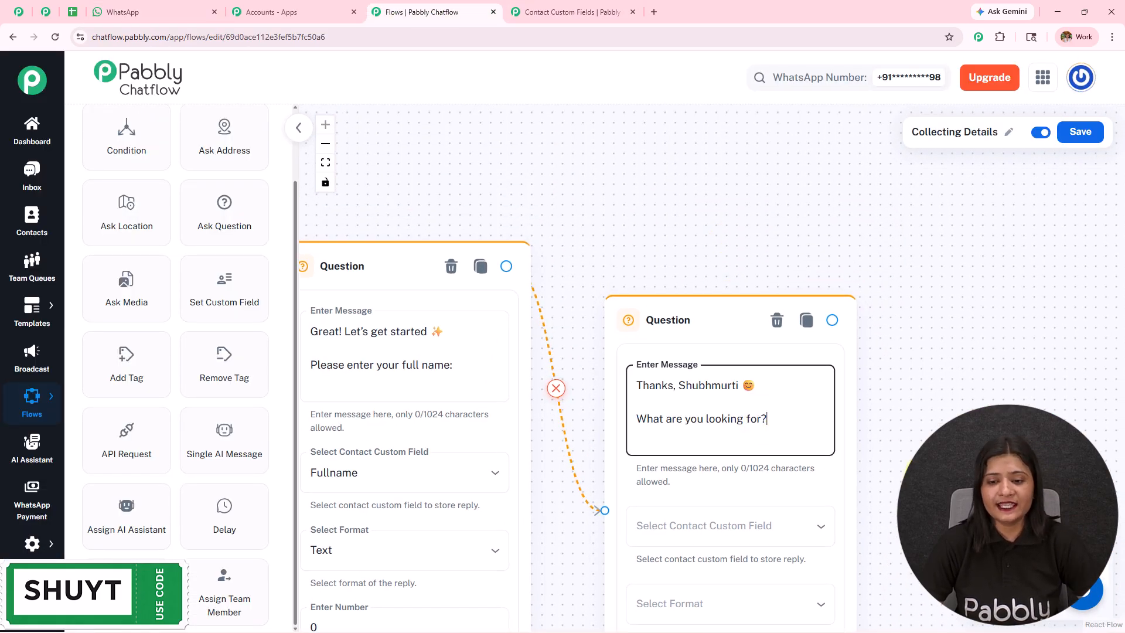
Store the reply to the "What are you looking for?" question in the CourseType contact custom field
{"action": "left_click_drag", "start_coordinate": [946, 471], "coordinate": [817, 217]}
{"action": "left_click", "coordinate": [611, 275]}
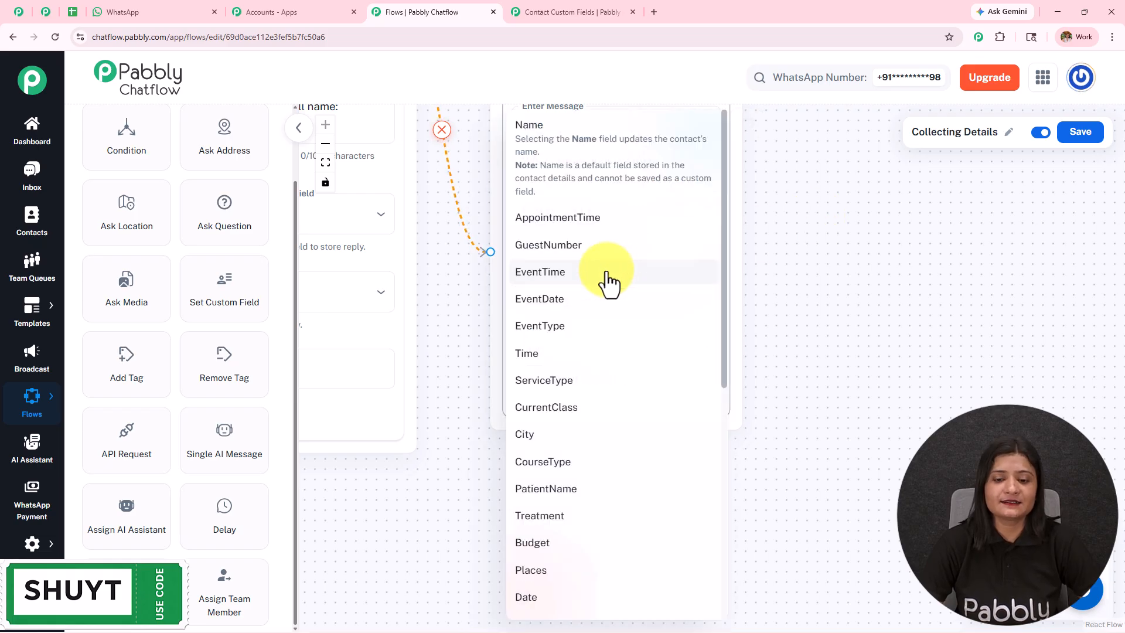
{"action": "scroll", "coordinate": [620, 478], "scroll_direction": "down", "scroll_amount": 4}
{"action": "scroll", "coordinate": [617, 472], "scroll_direction": "down", "scroll_amount": 4}
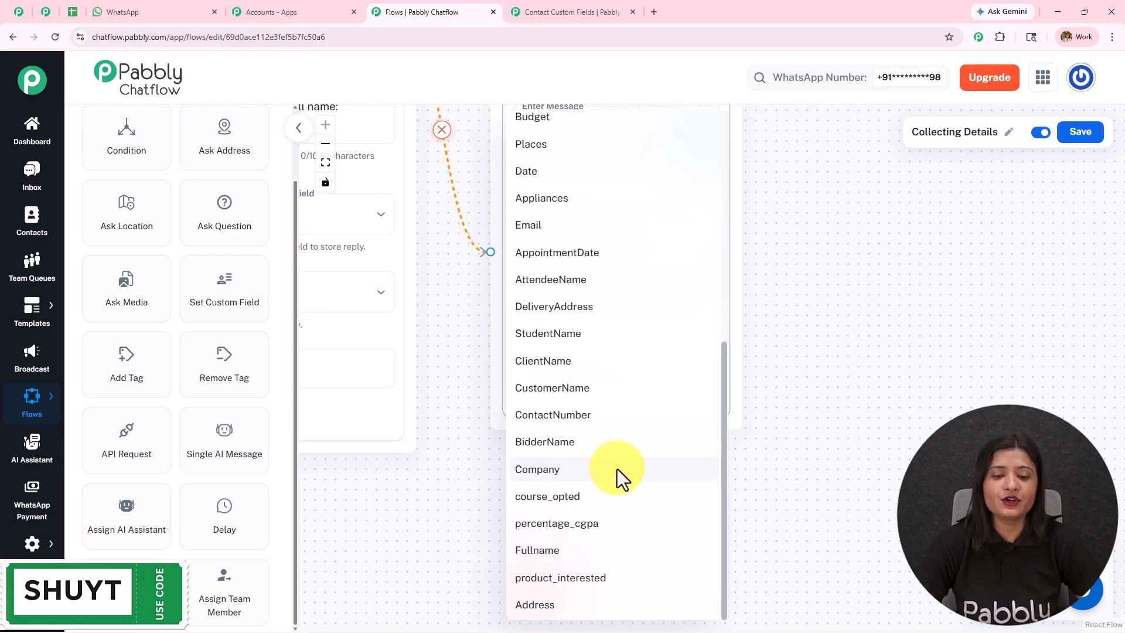
{"action": "left_click", "coordinate": [615, 476]}
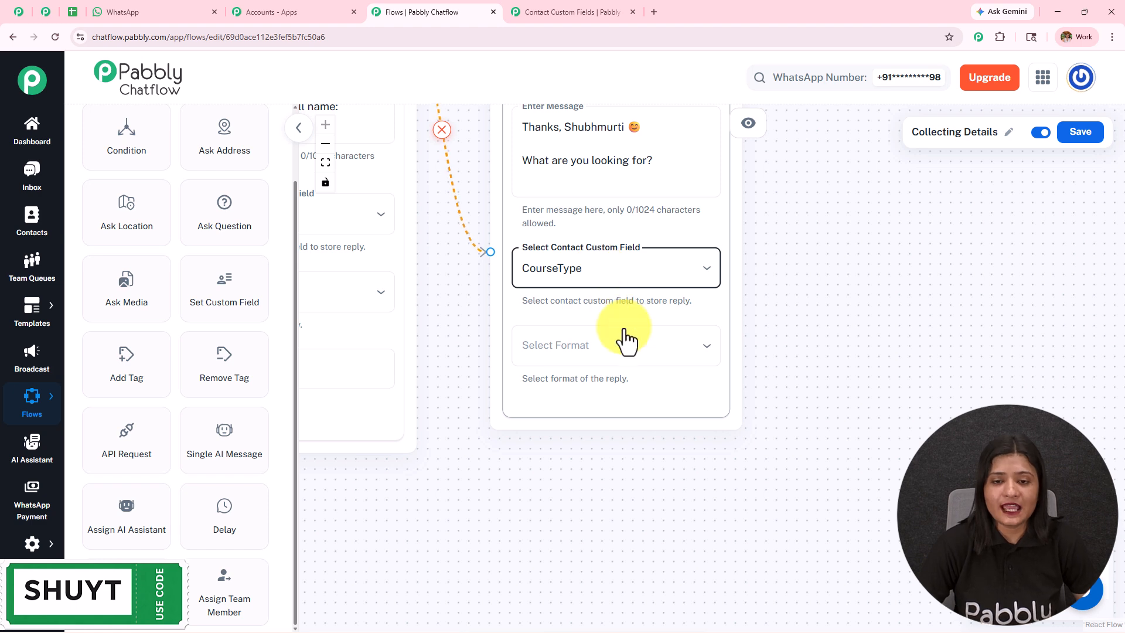
Check the customer's "Seo stratergies" reply in the WhatsApp chat and set the second question's reply format to Any
{"action": "left_click", "coordinate": [197, 10]}
{"action": "left_click_drag", "start_coordinate": [913, 233], "coordinate": [997, 231]}
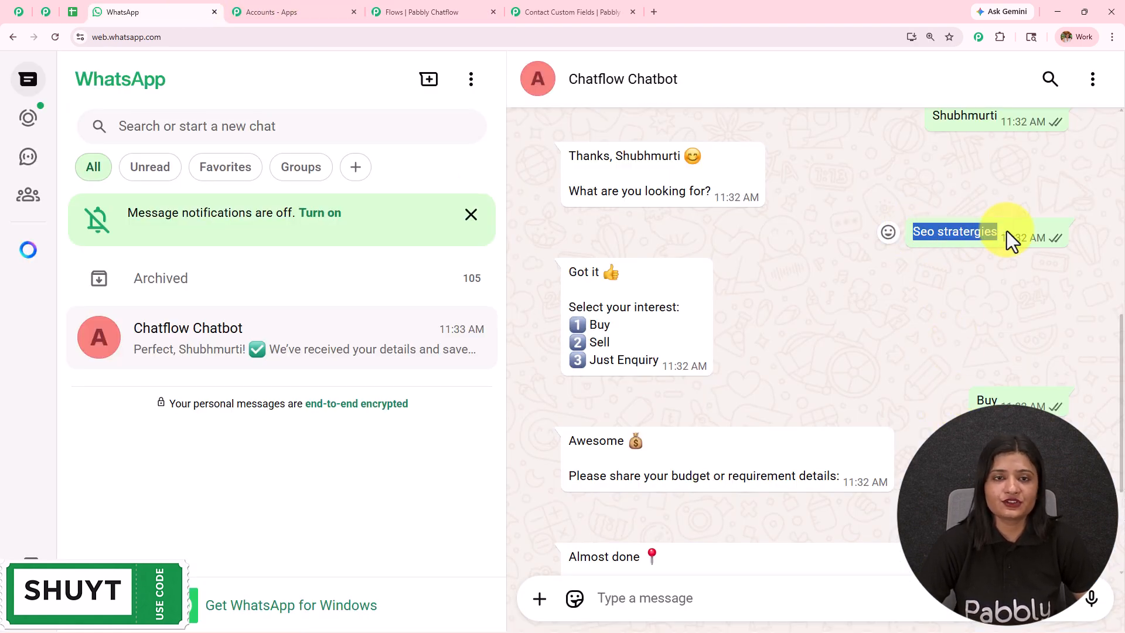
{"action": "left_click", "coordinate": [432, 11]}
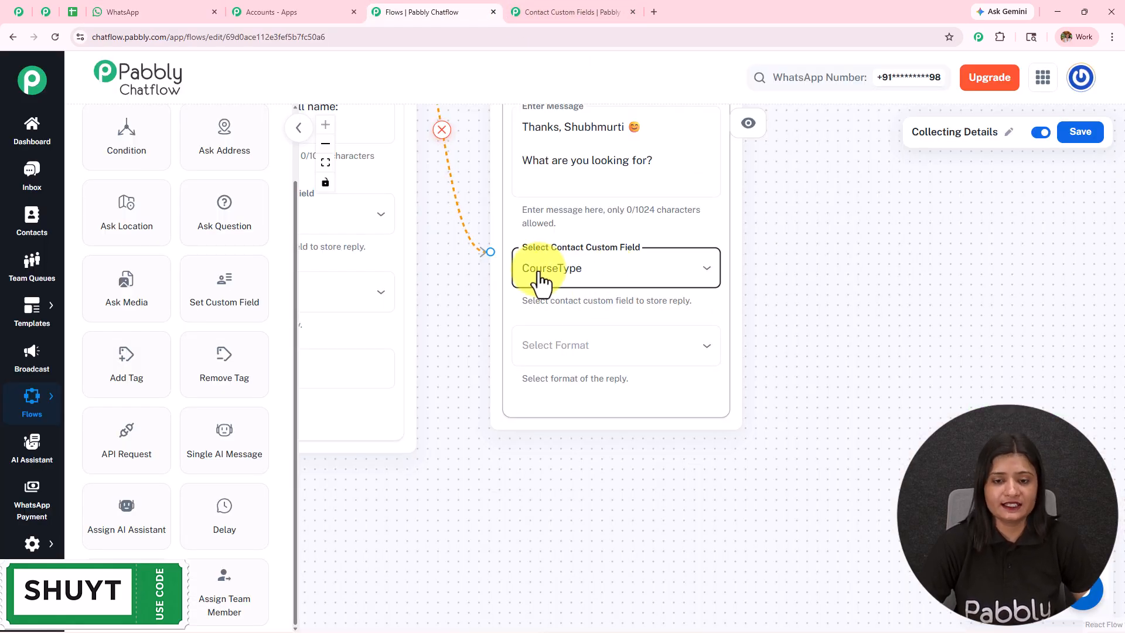
{"action": "left_click", "coordinate": [621, 359]}
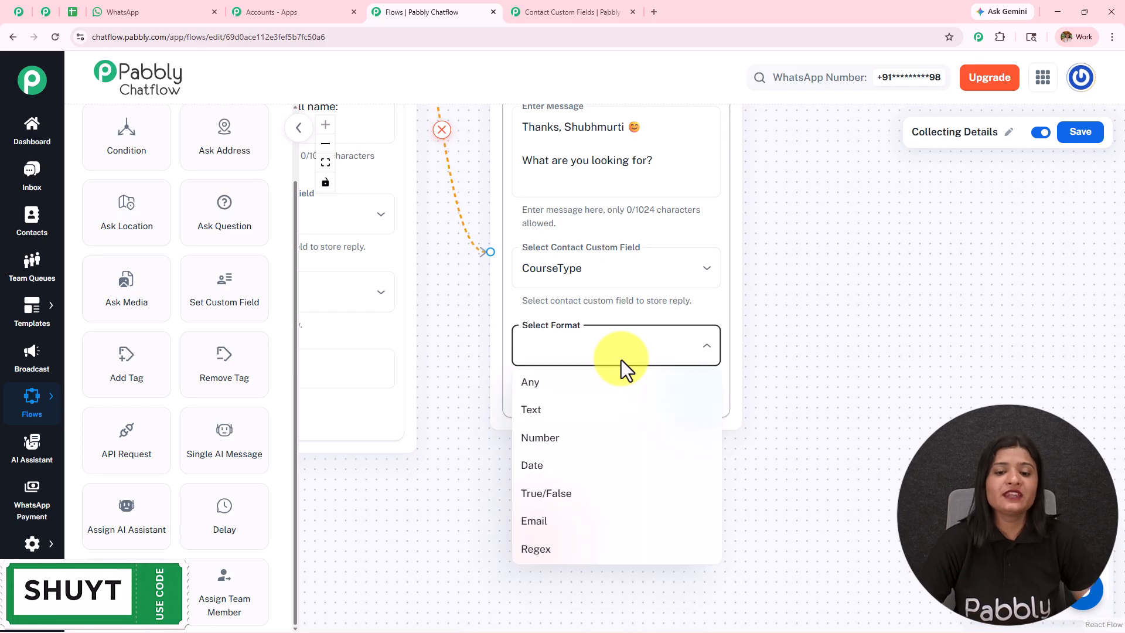
{"action": "left_click", "coordinate": [577, 387]}
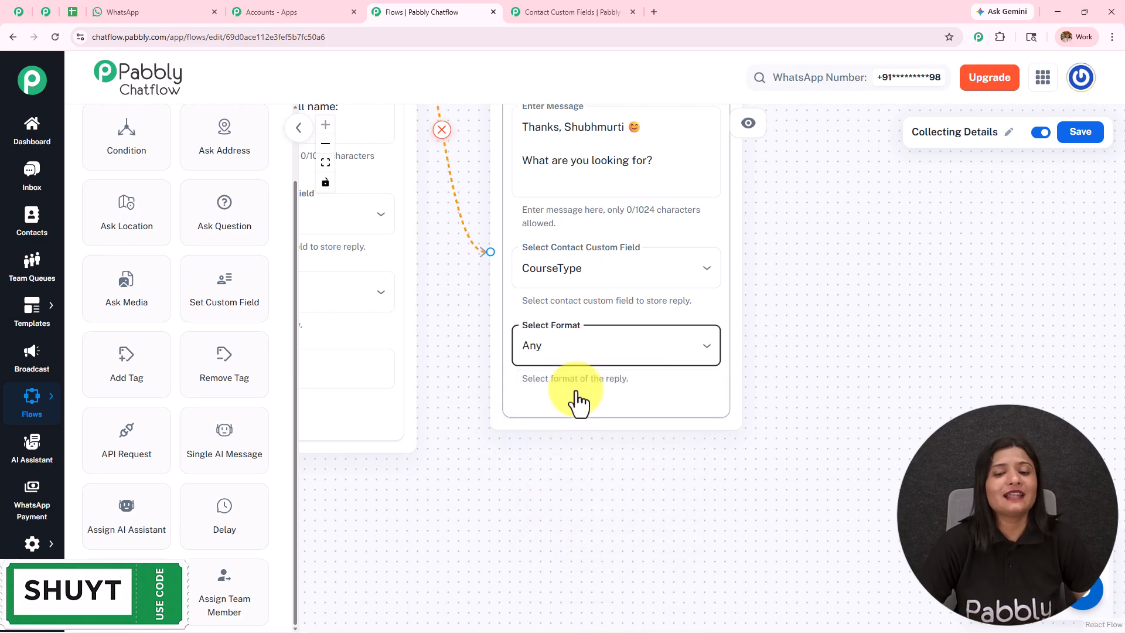
{"action": "left_click", "coordinate": [587, 351]}
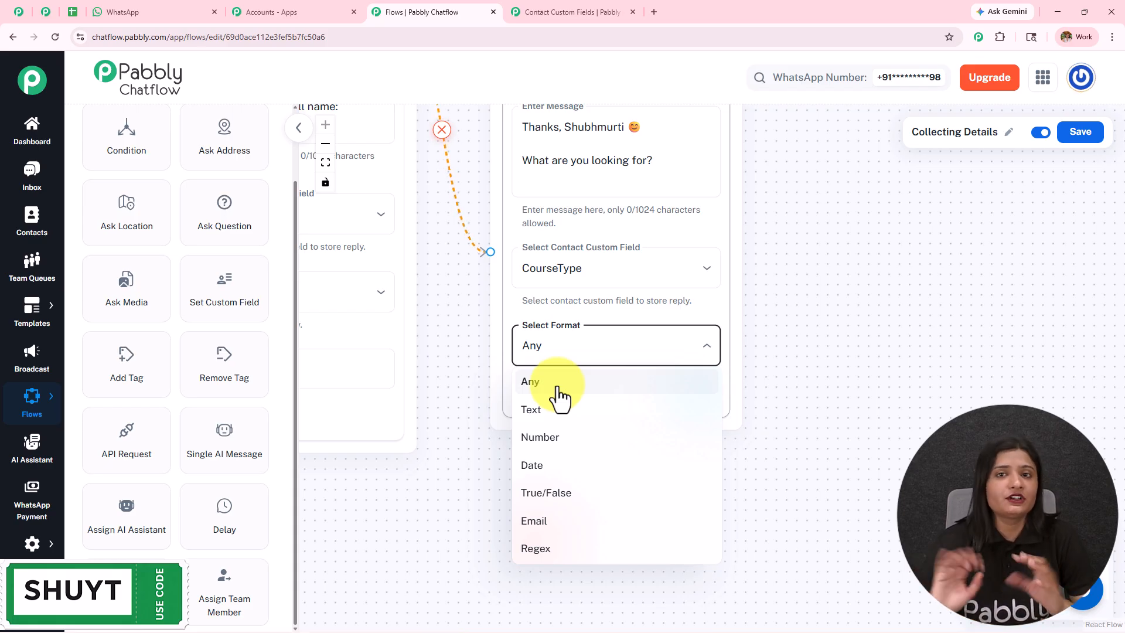
{"action": "left_click", "coordinate": [944, 279]}
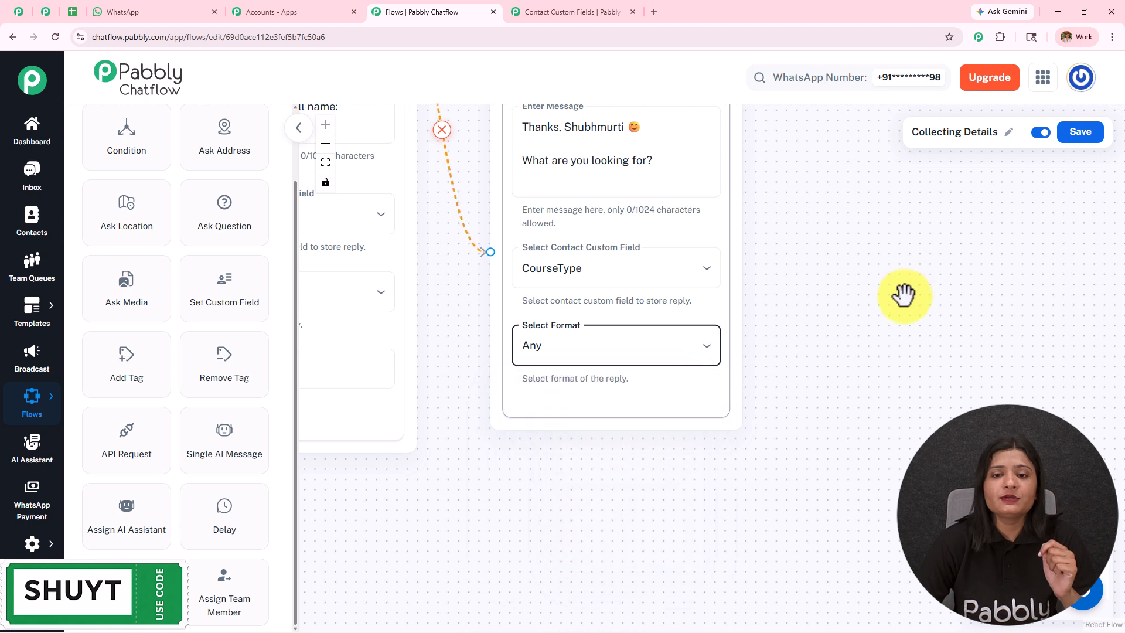
Review the interest, budget and location questions in the WhatsApp chat and switch to the existing Collect Details flow
{"action": "left_click", "coordinate": [156, 11]}
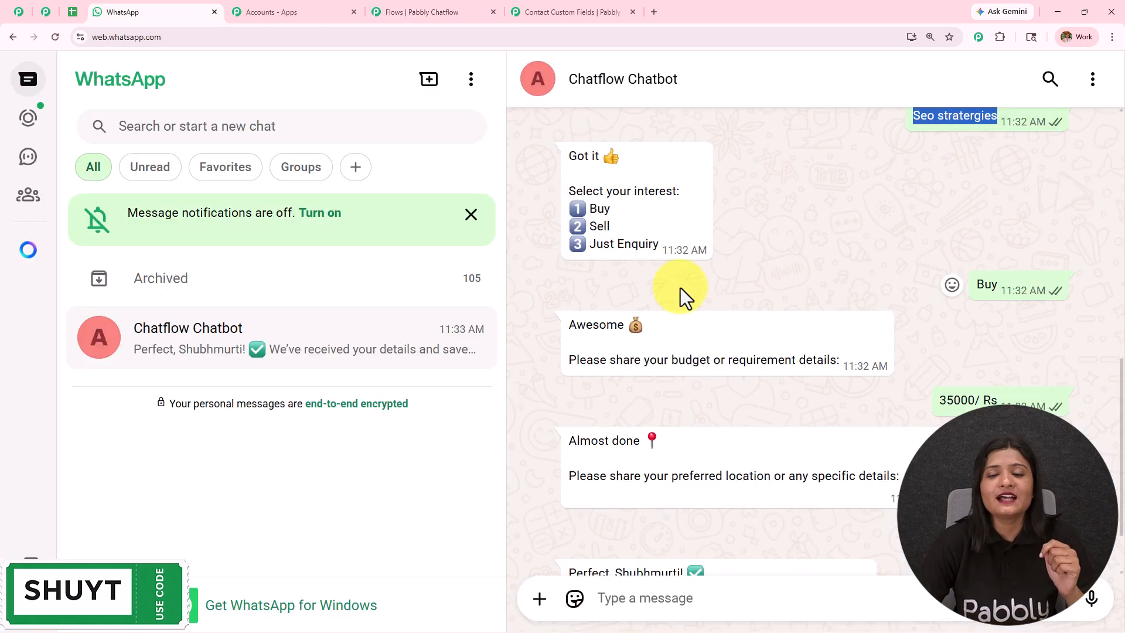
{"action": "scroll", "coordinate": [681, 287], "scroll_direction": "up", "scroll_amount": 2}
{"action": "scroll", "coordinate": [680, 287], "scroll_direction": "down", "scroll_amount": 3}
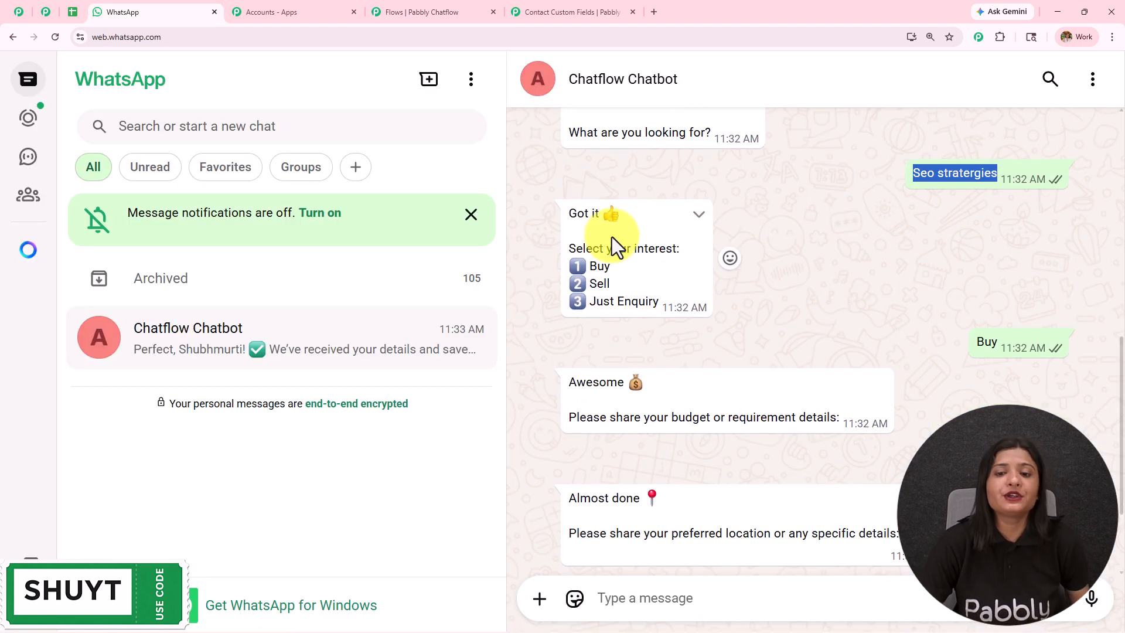
{"action": "triple_click", "coordinate": [838, 300]}
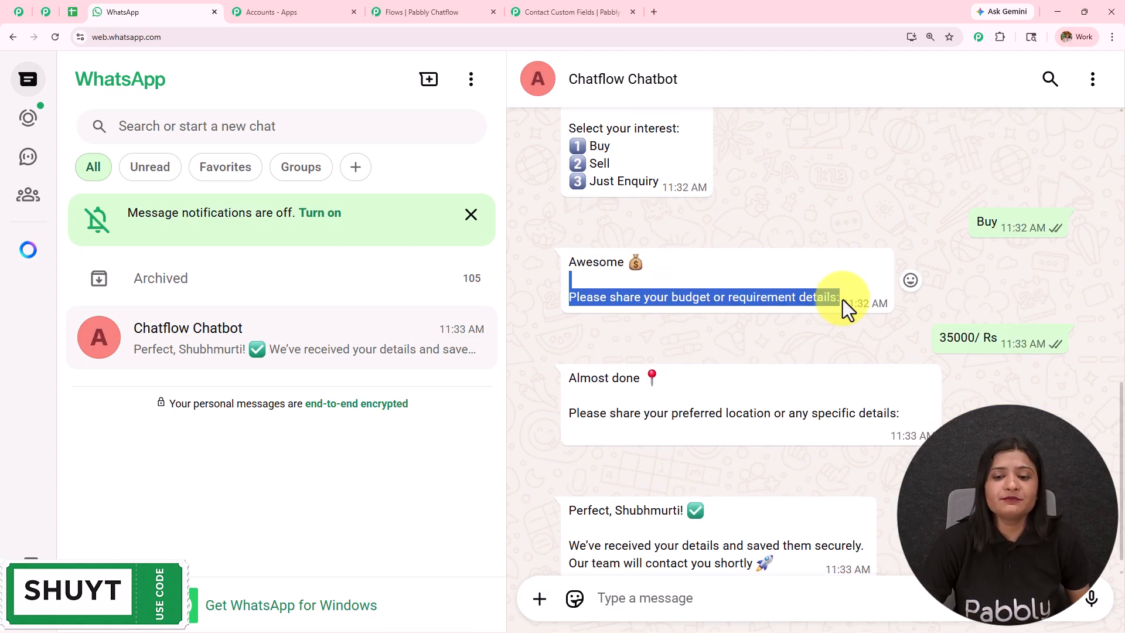
{"action": "scroll", "coordinate": [651, 392], "scroll_direction": "down", "scroll_amount": 1}
{"action": "left_click_drag", "start_coordinate": [644, 392], "coordinate": [837, 394]}
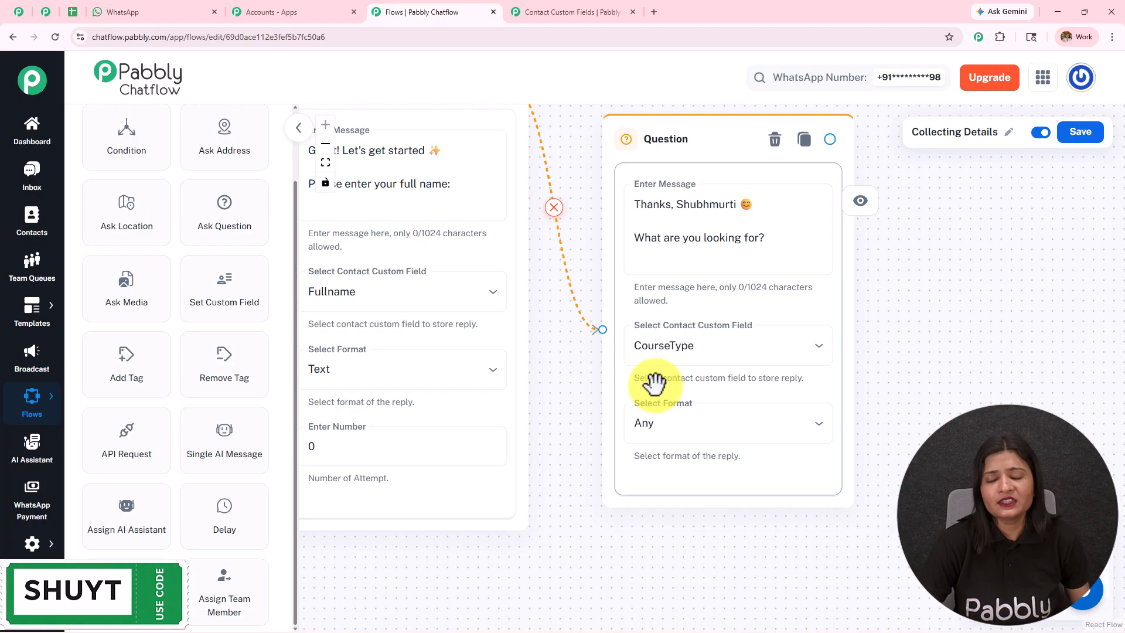
{"action": "left_click", "coordinate": [126, 9]}
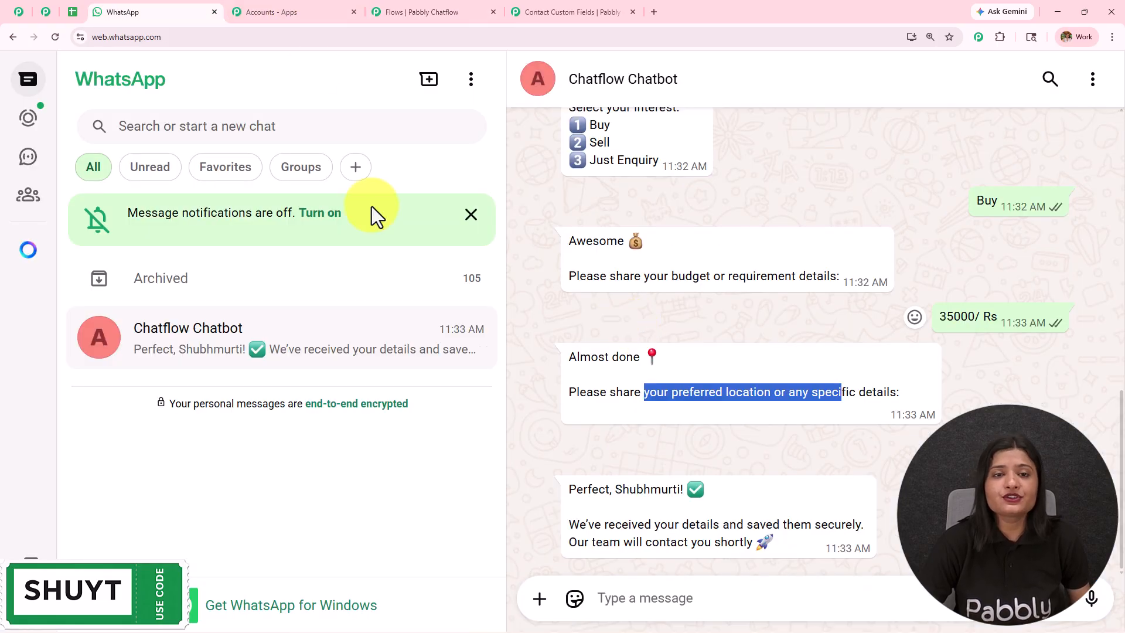
{"action": "left_click", "coordinate": [424, 9]}
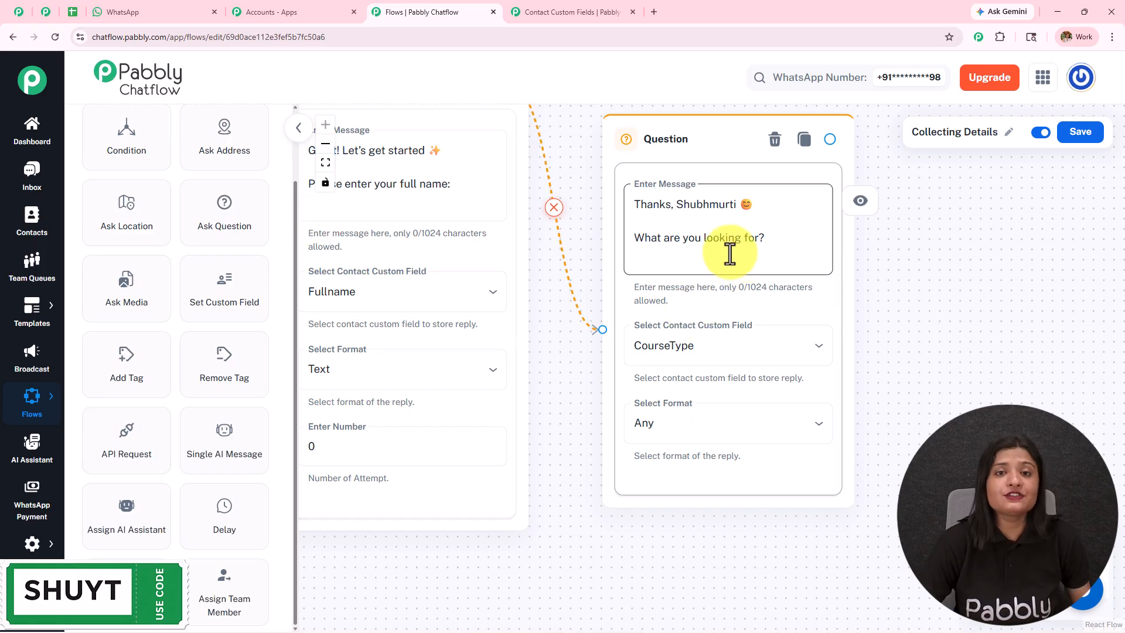
{"action": "left_click", "coordinate": [75, 11]}
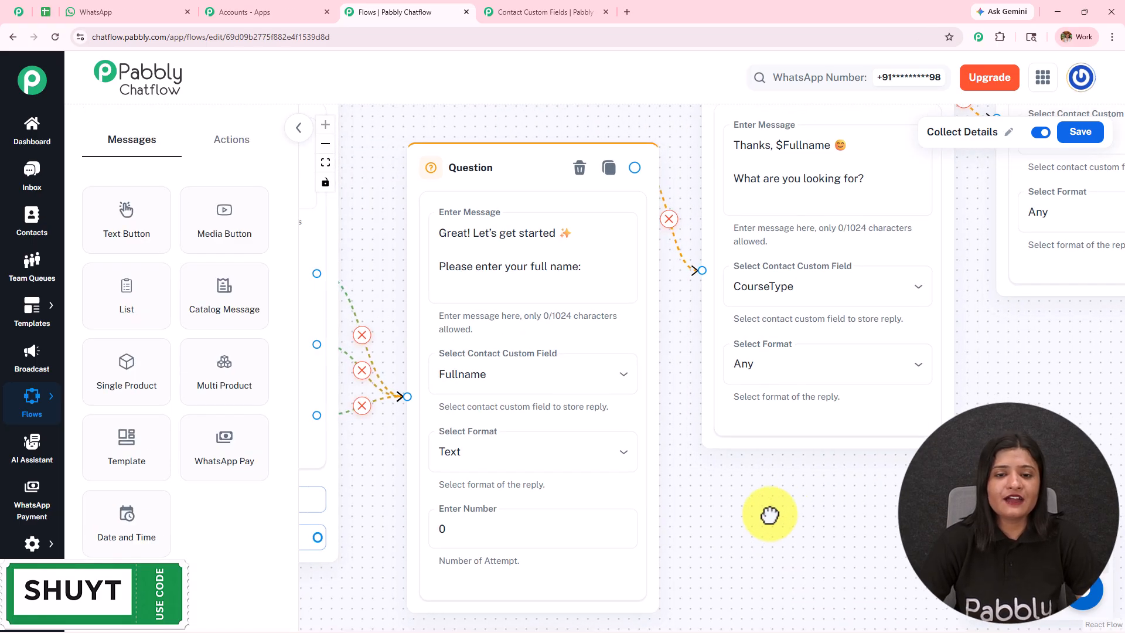
Compare the $Fullname placeholder in the second question's message with the greeting sent in the WhatsApp chat
{"action": "scroll", "coordinate": [753, 535], "scroll_direction": "down", "scroll_amount": 5}
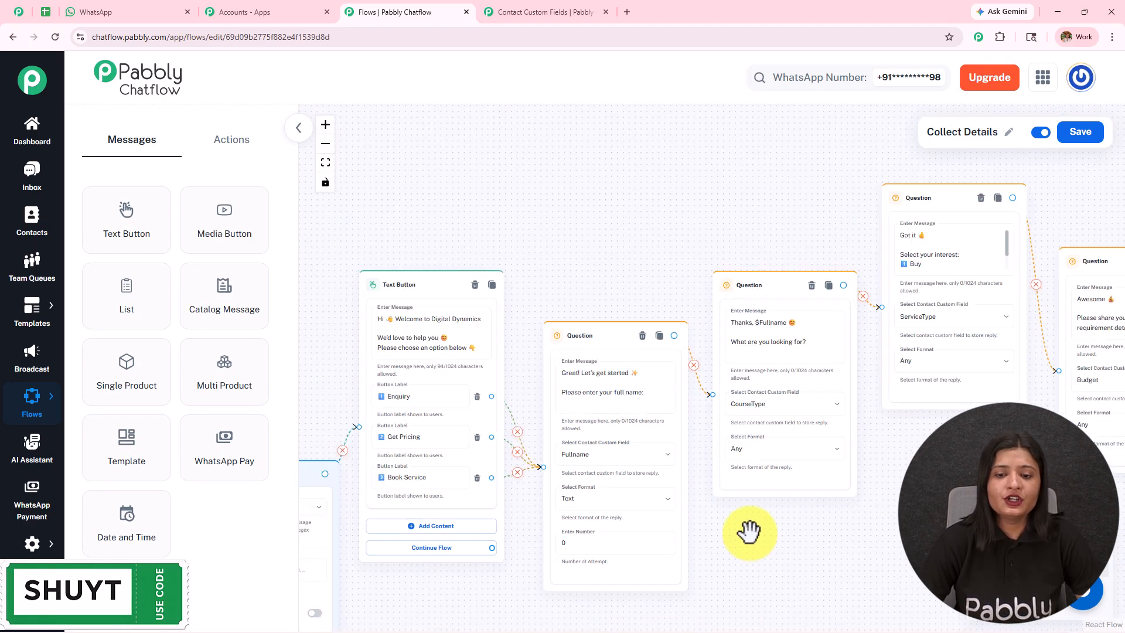
{"action": "scroll", "coordinate": [749, 532], "scroll_direction": "up", "scroll_amount": 3}
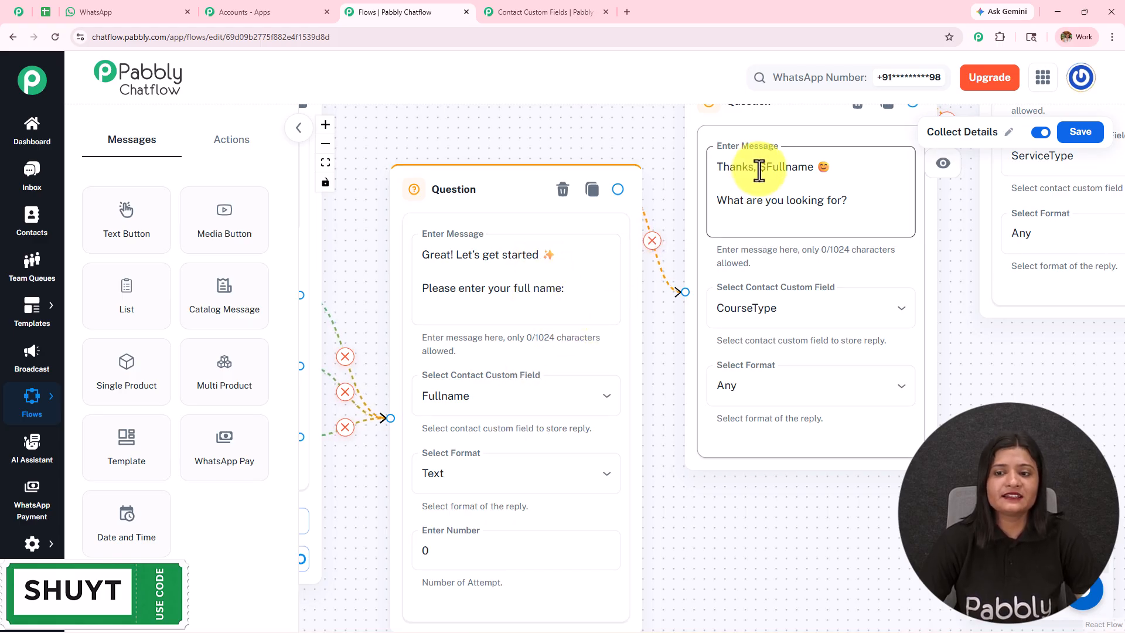
{"action": "left_click", "coordinate": [110, 7]}
{"action": "scroll", "coordinate": [635, 280], "scroll_direction": "up", "scroll_amount": 5}
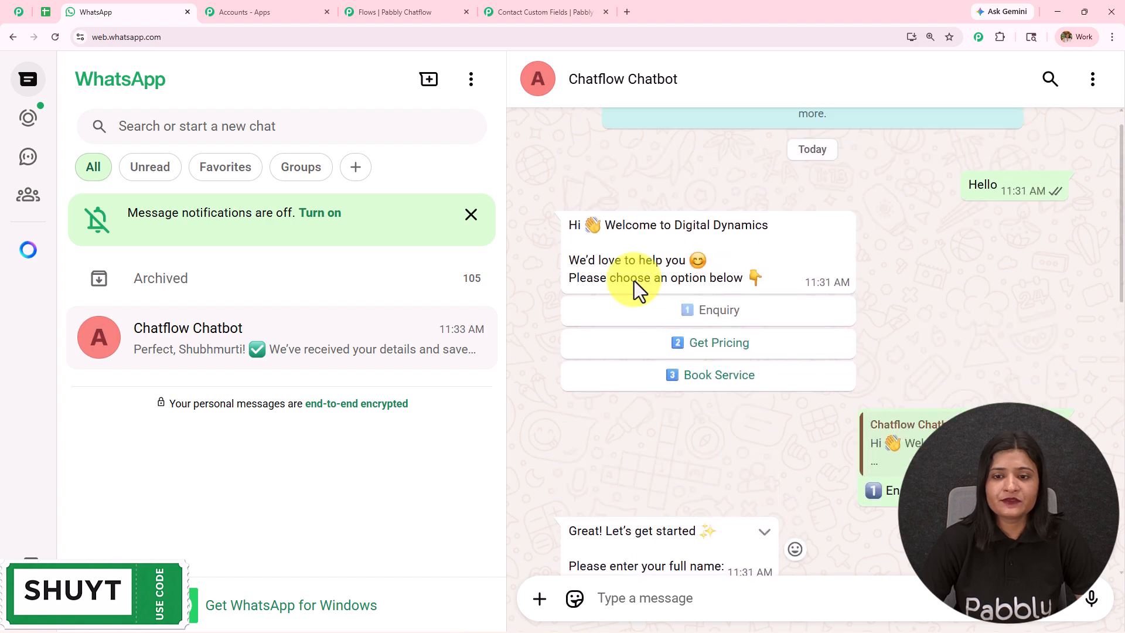
{"action": "scroll", "coordinate": [634, 280], "scroll_direction": "down", "scroll_amount": 4}
{"action": "scroll", "coordinate": [649, 322], "scroll_direction": "down", "scroll_amount": 1}
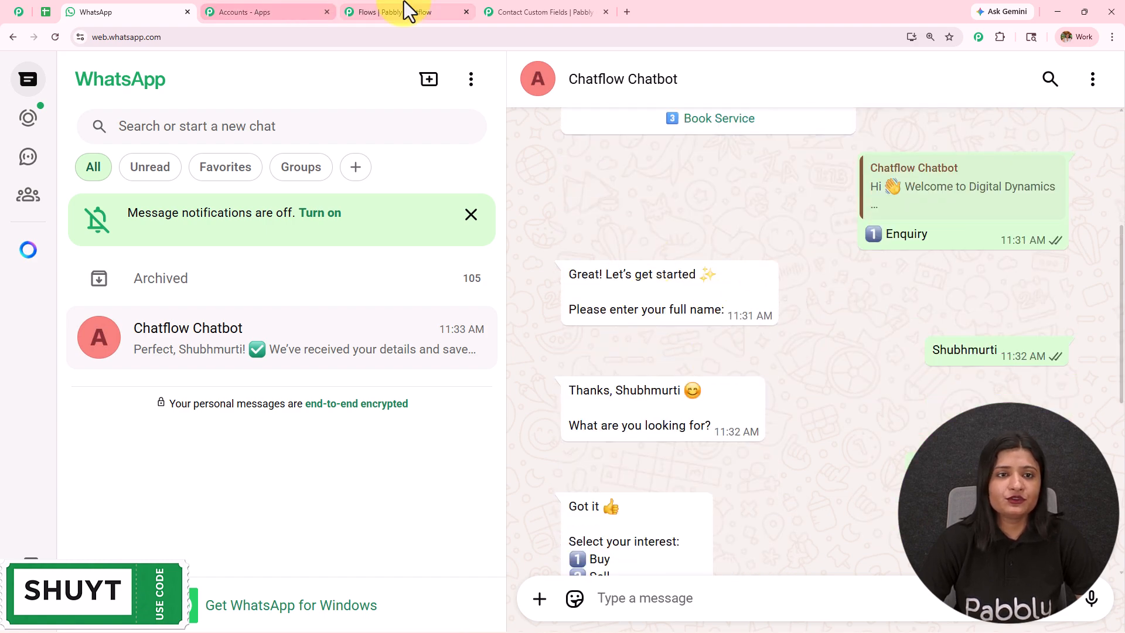
{"action": "key", "text": "ctrl+5"}
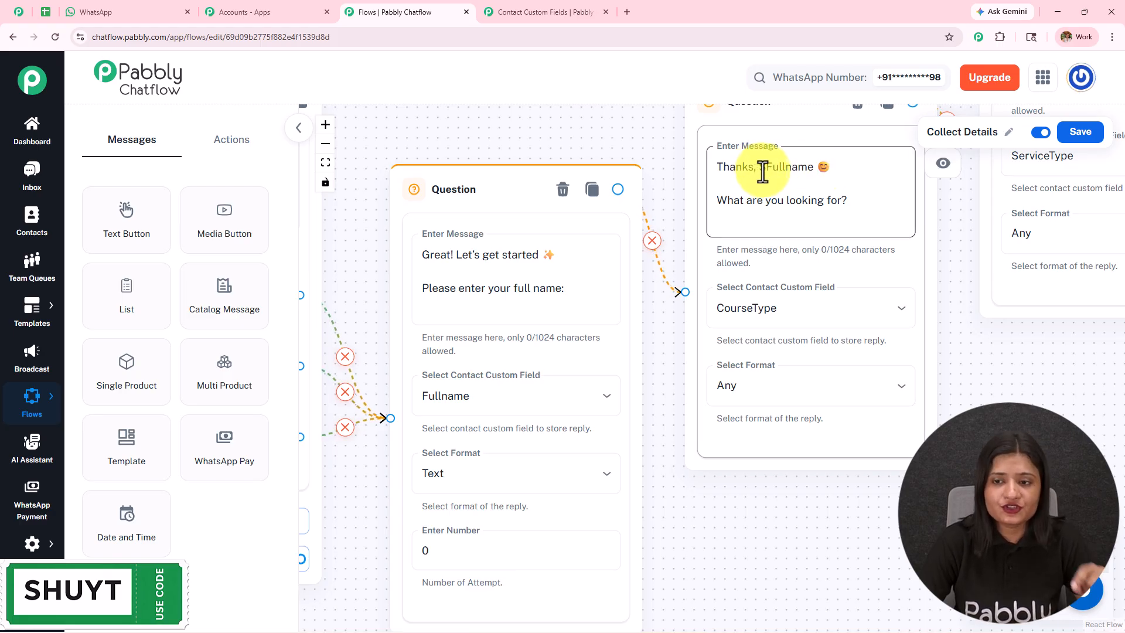
Try copying the Fullname custom field name and pasting it after the emoji in the second question's message, and remove the duplicate
{"action": "left_click", "coordinate": [557, 13]}
{"action": "scroll", "coordinate": [466, 392], "scroll_direction": "down", "scroll_amount": 3}
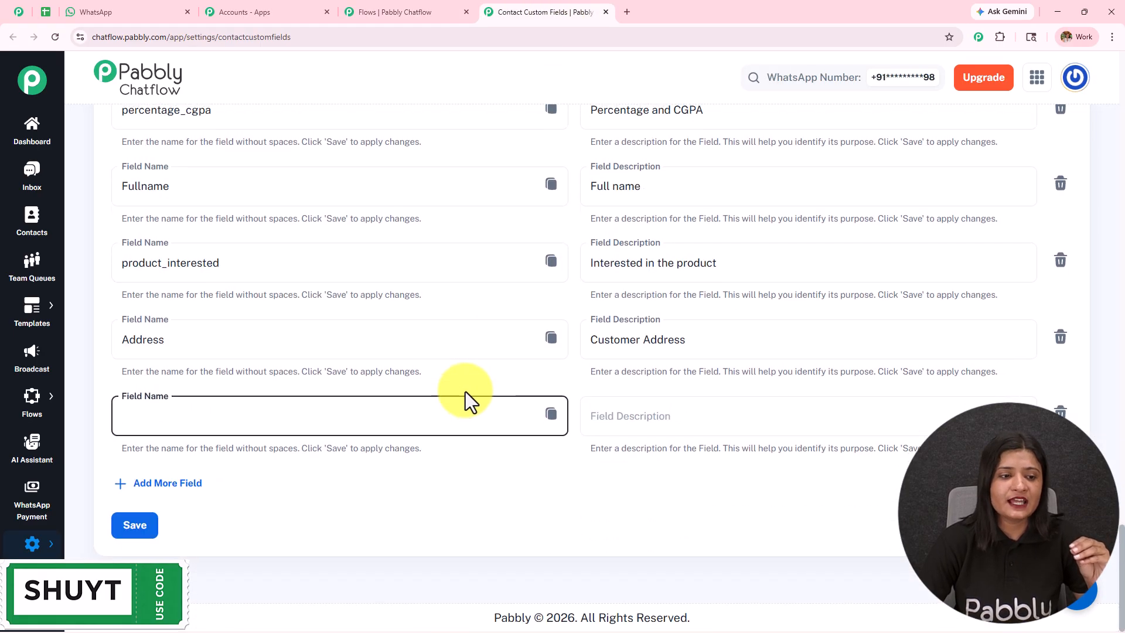
{"action": "scroll", "coordinate": [465, 391], "scroll_direction": "up", "scroll_amount": 3}
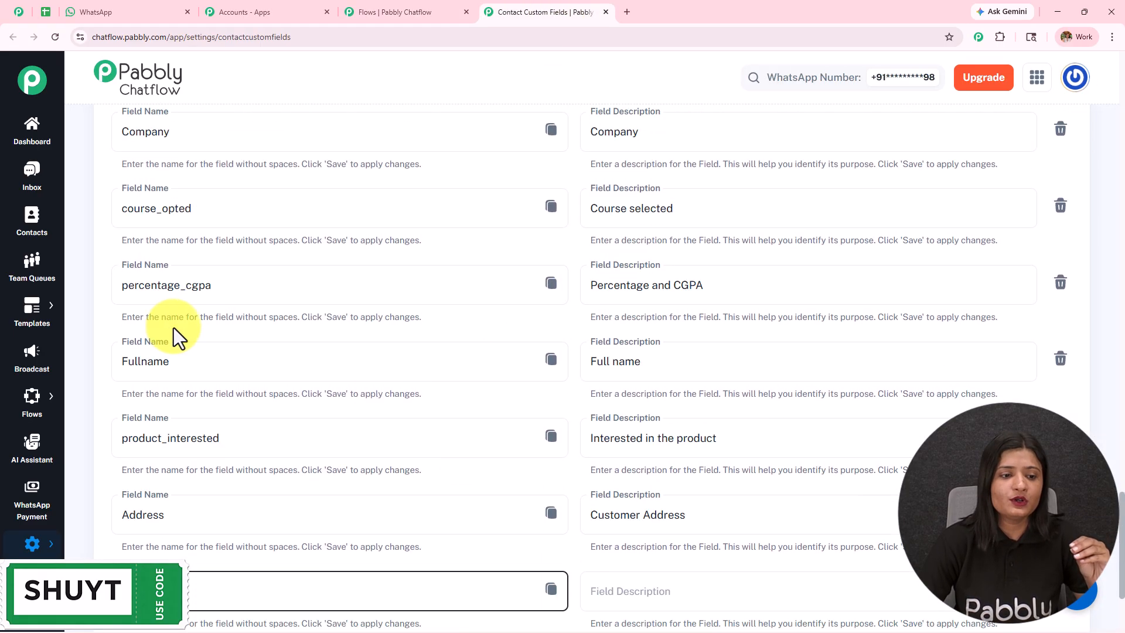
{"action": "left_click", "coordinate": [552, 360]}
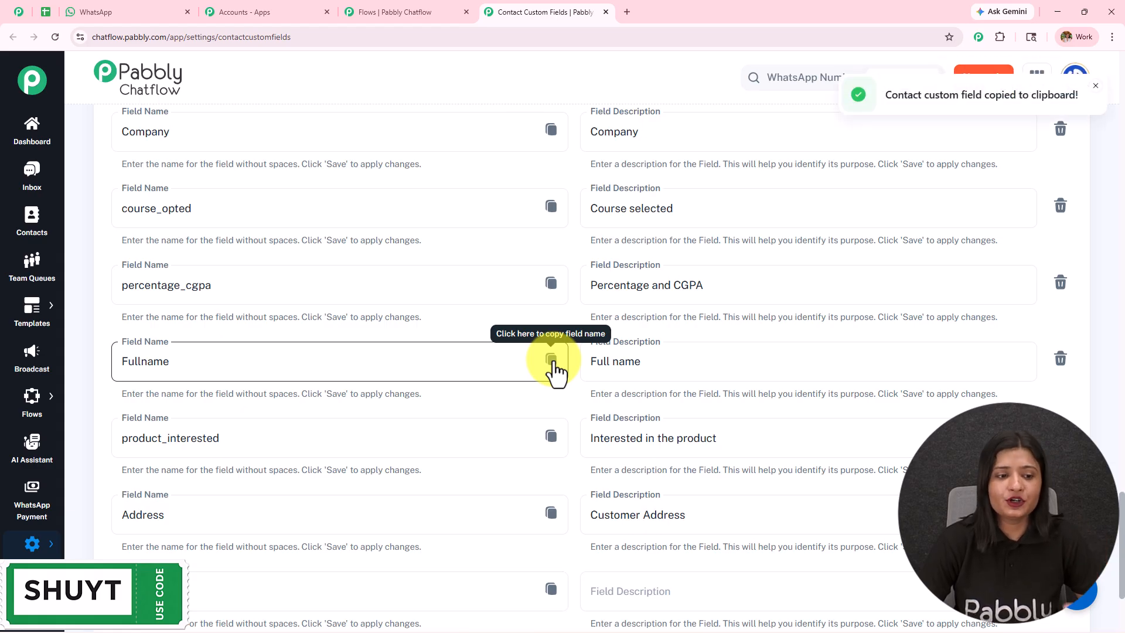
{"action": "left_click", "coordinate": [425, 12]}
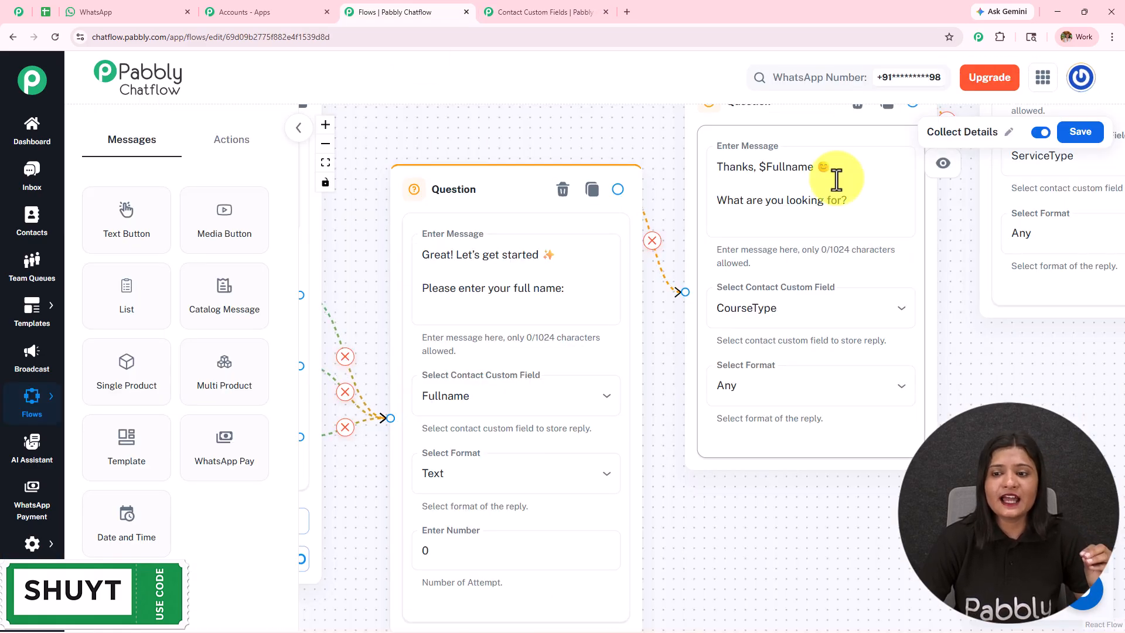
{"action": "left_click", "coordinate": [858, 157]}
{"action": "left_click_drag", "start_coordinate": [858, 157], "coordinate": [705, 368]}
{"action": "left_click", "coordinate": [697, 375]}
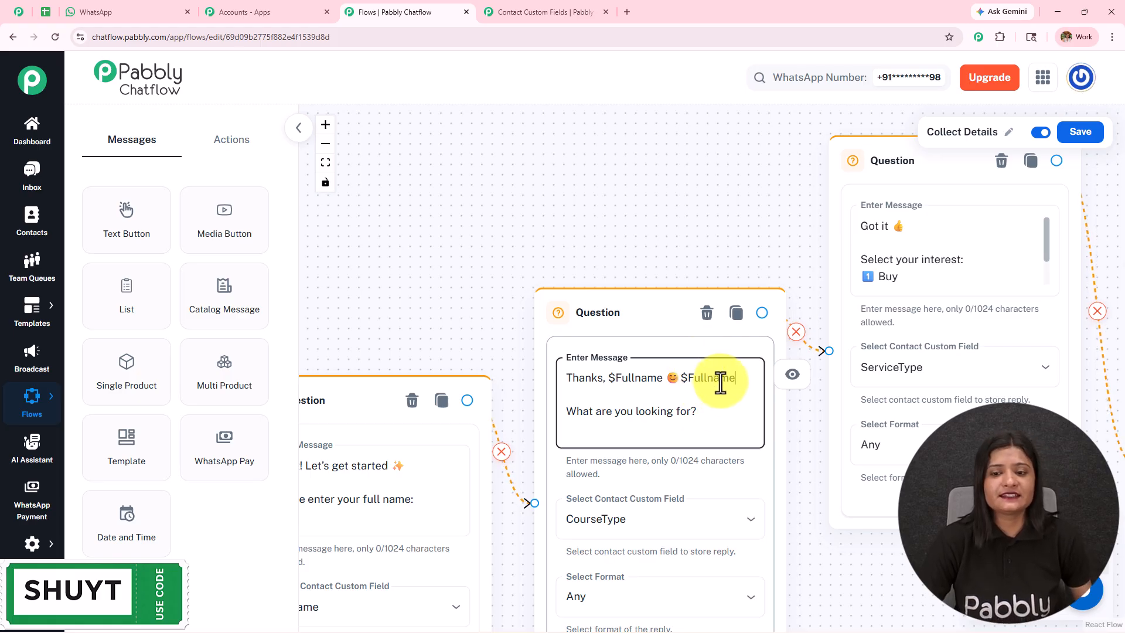
{"action": "key", "text": "BackSpace"}
{"action": "key", "text": "BackSpace"}
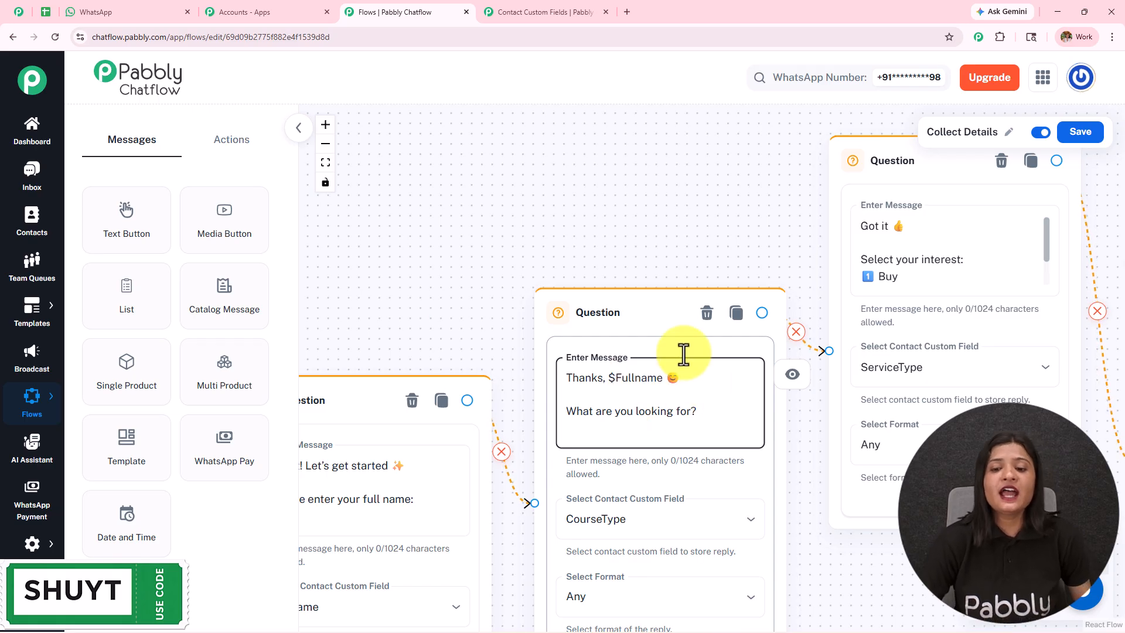
Review the interest, budget and location Question nodes and the API Request node that follows them in the Collect Details flow
{"action": "left_click_drag", "start_coordinate": [610, 256], "coordinate": [558, 133]}
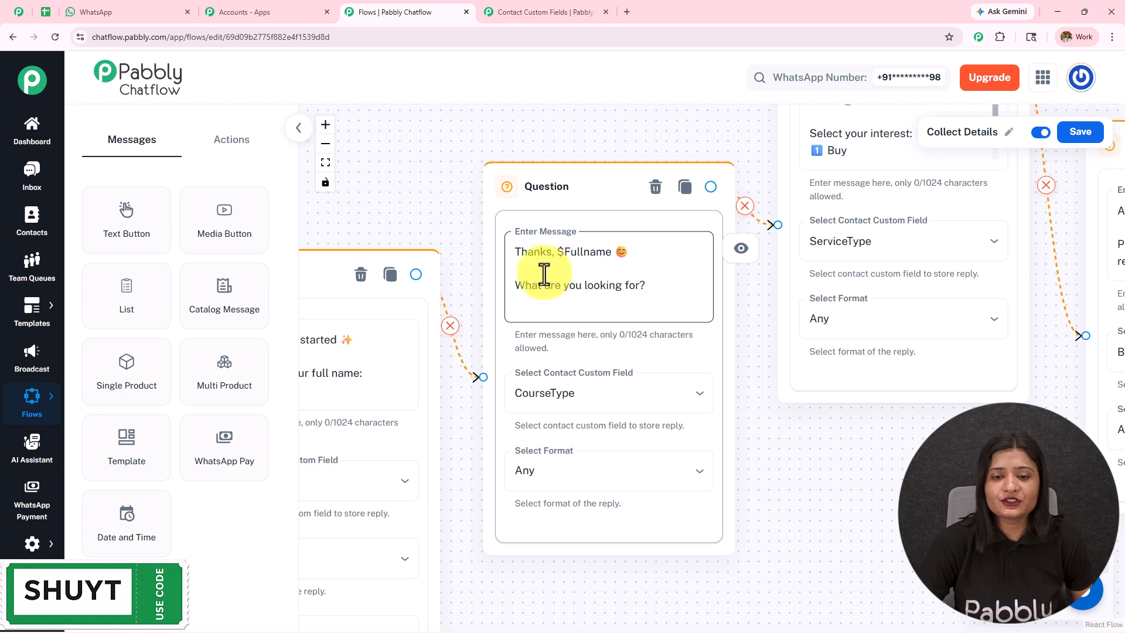
{"action": "left_click_drag", "start_coordinate": [813, 491], "coordinate": [570, 600]}
{"action": "left_click_drag", "start_coordinate": [633, 556], "coordinate": [625, 558]}
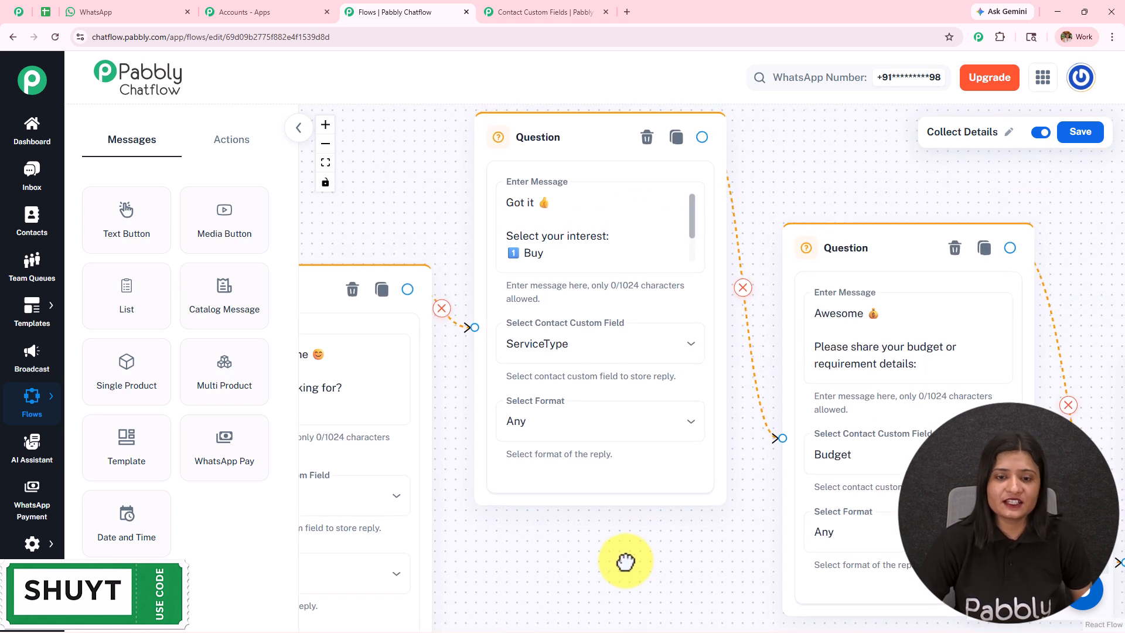
{"action": "scroll", "coordinate": [692, 251], "scroll_direction": "down", "scroll_amount": 2}
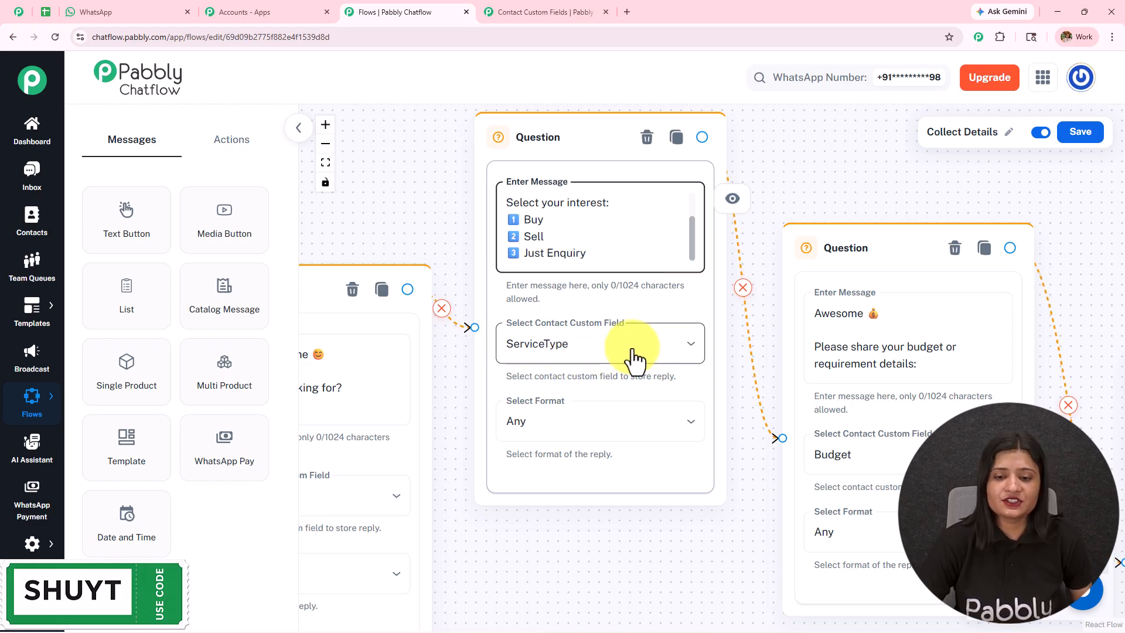
{"action": "left_click_drag", "start_coordinate": [828, 202], "coordinate": [510, 171]}
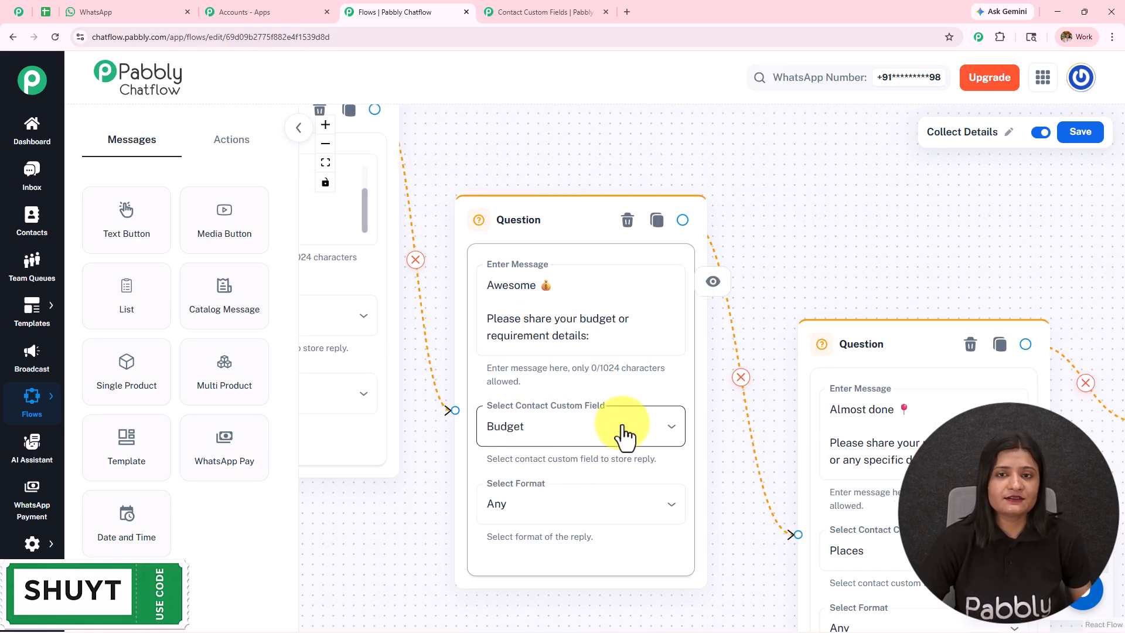
{"action": "left_click_drag", "start_coordinate": [872, 254], "coordinate": [472, 108]}
{"action": "mouse_move", "coordinate": [842, 495]}
{"action": "left_mouse_down"}
{"action": "mouse_move", "coordinate": [688, 487]}
{"action": "mouse_move", "coordinate": [551, 515]}
{"action": "mouse_move", "coordinate": [542, 503]}
{"action": "left_mouse_up"}
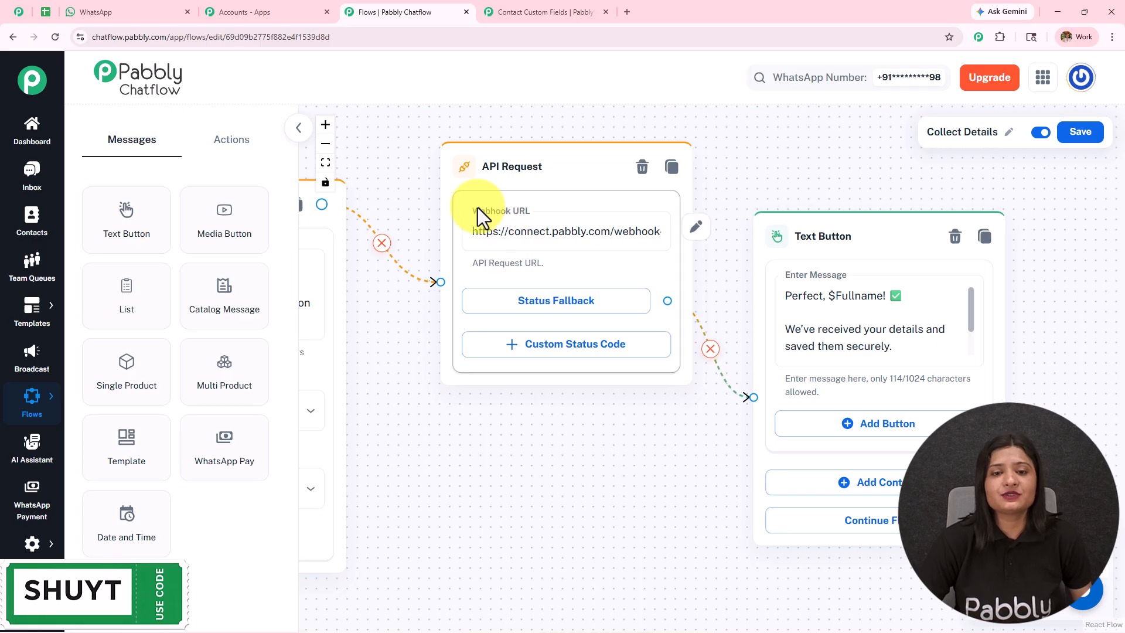
{"action": "left_click_drag", "start_coordinate": [381, 171], "coordinate": [424, 154]}
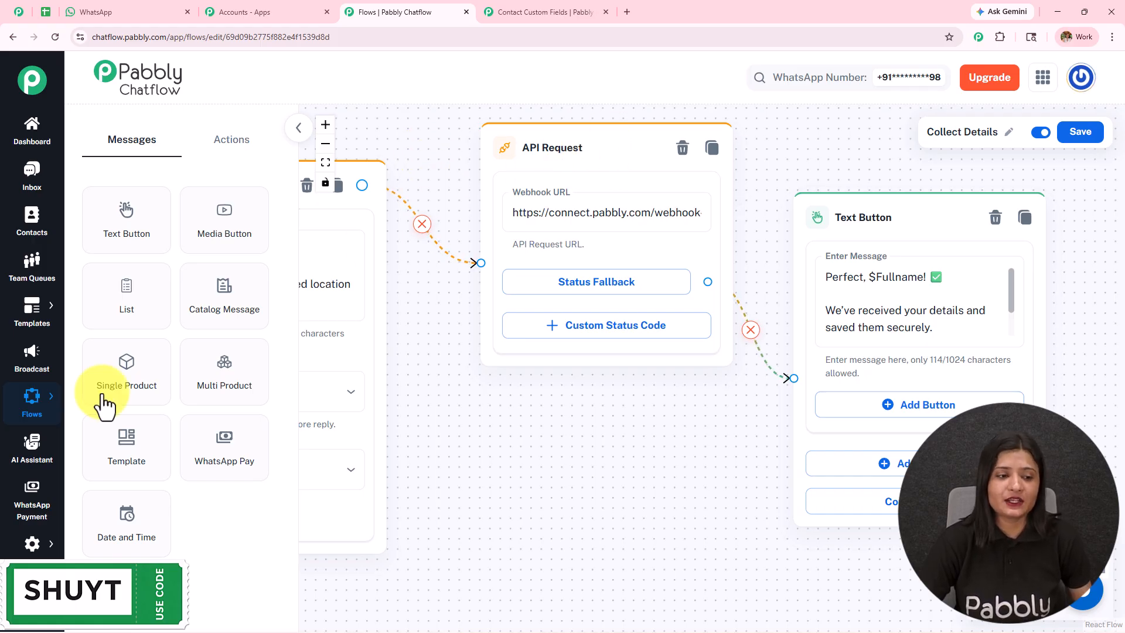
Add an API Request action node to the flow and set its request method to POST
{"action": "left_click", "coordinate": [235, 144]}
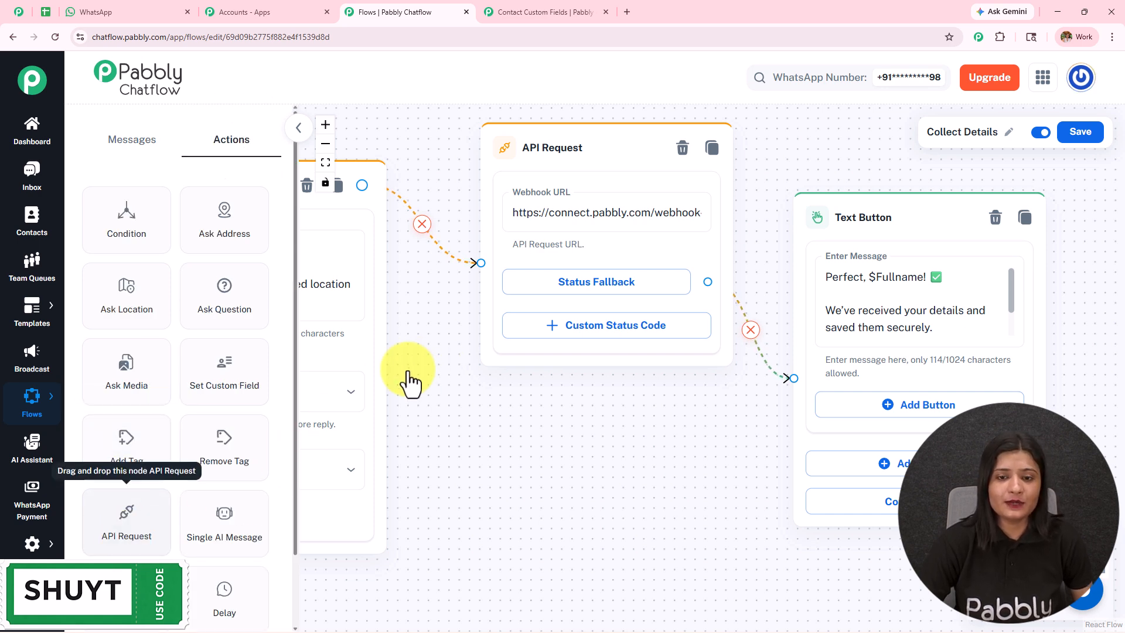
{"action": "left_click_drag", "start_coordinate": [117, 539], "coordinate": [578, 419]}
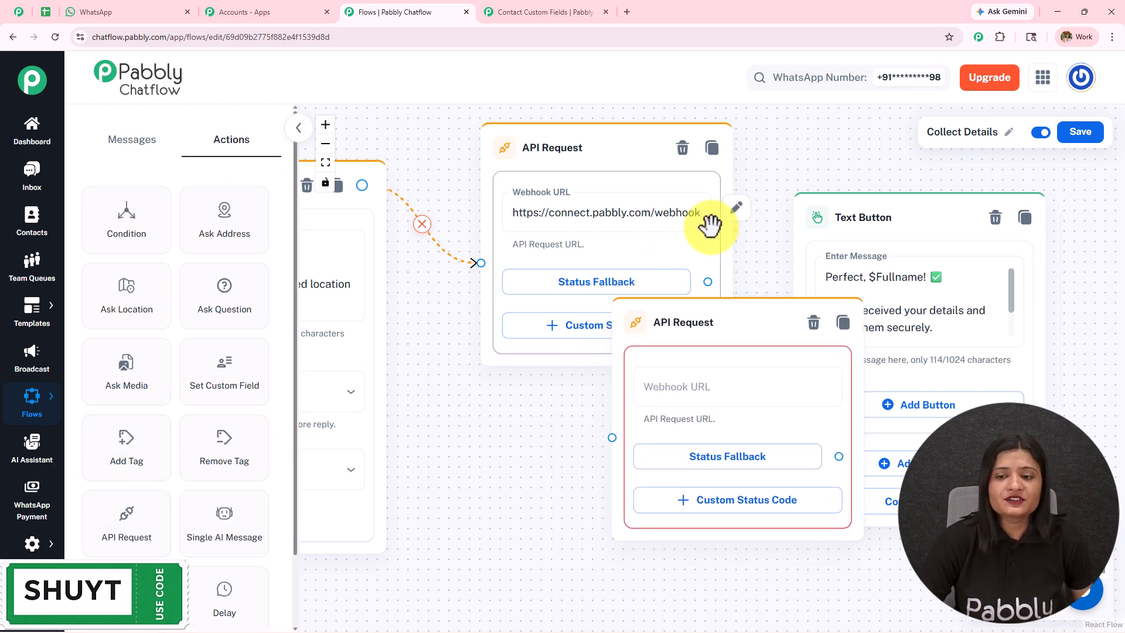
{"action": "left_click", "coordinate": [799, 308]}
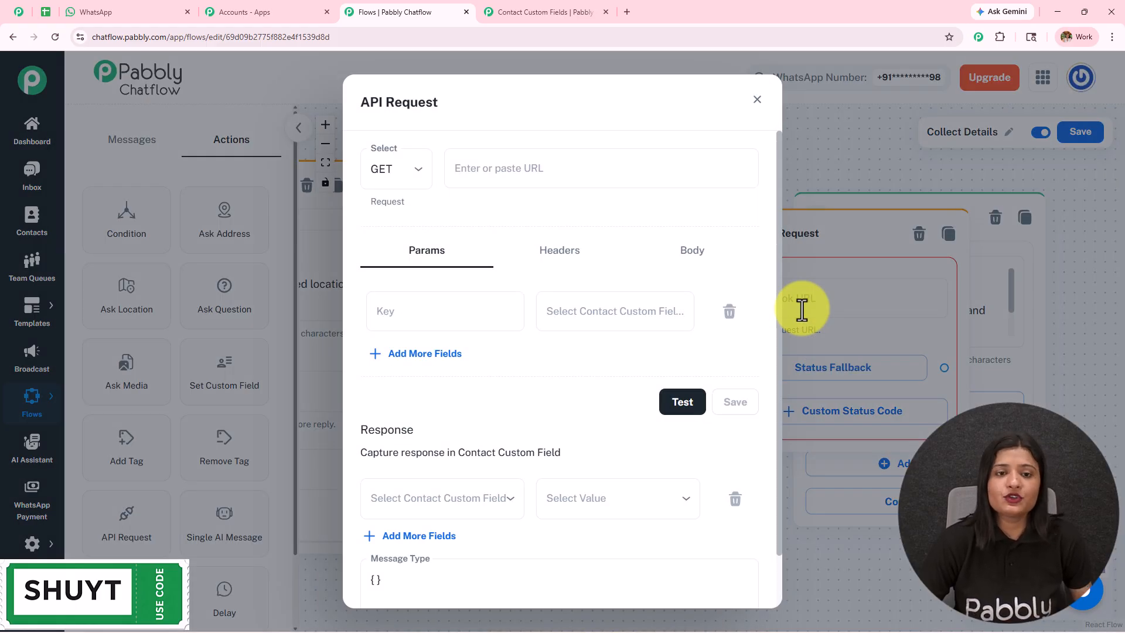
{"action": "left_click", "coordinate": [421, 180]}
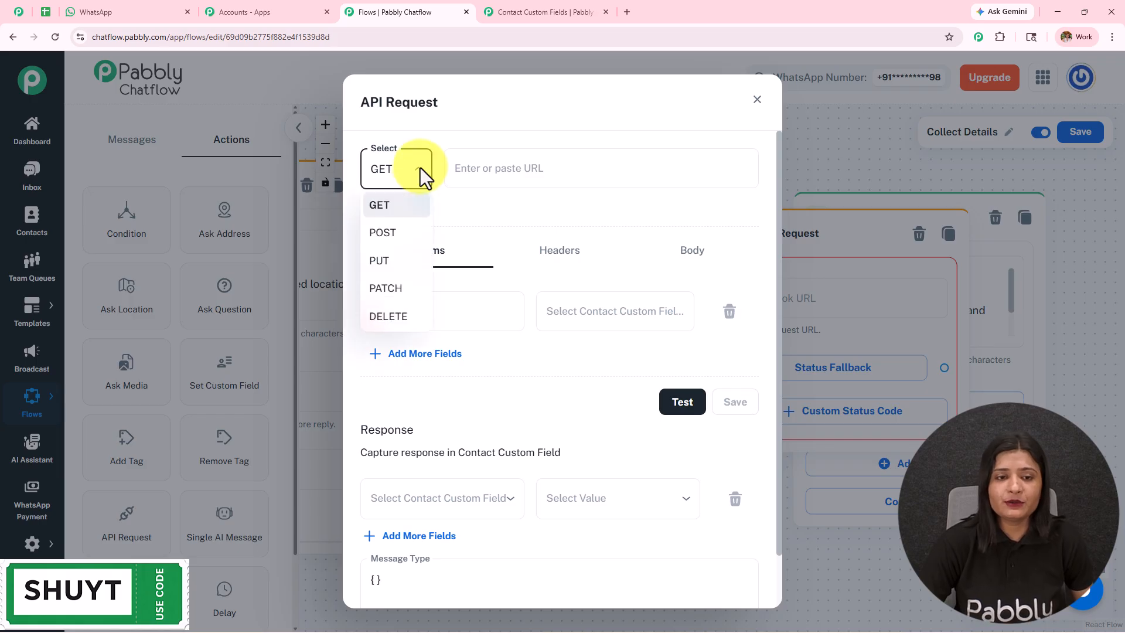
{"action": "left_click", "coordinate": [412, 233]}
{"action": "left_click", "coordinate": [517, 168]}
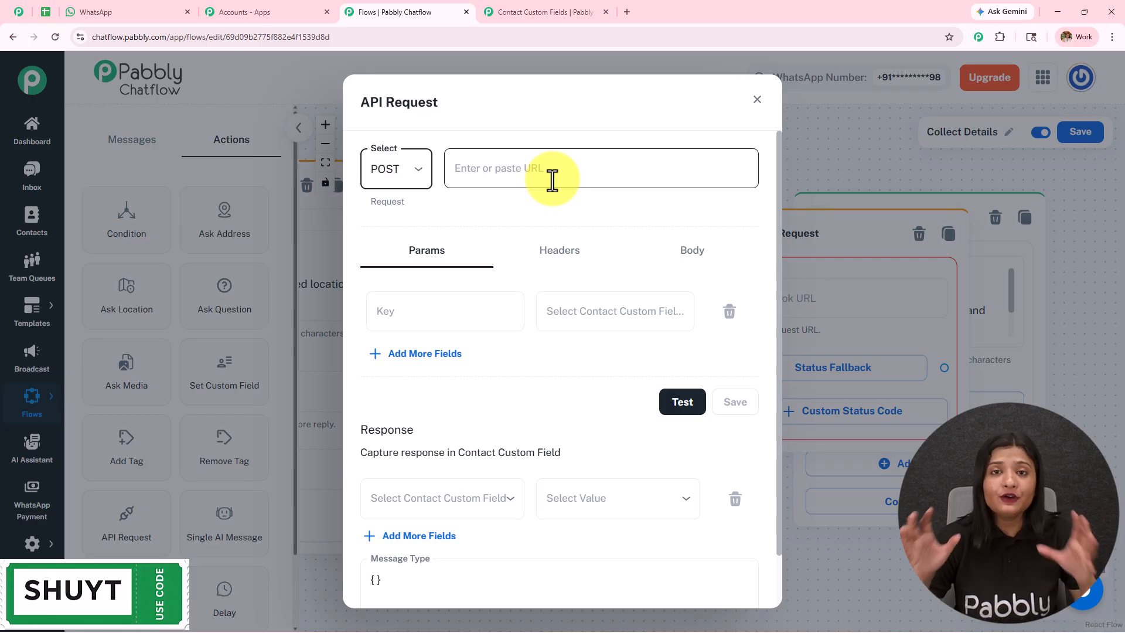
Switch to Pabbly Connect and start a workflow from scratch with the New (Beta) builder
{"action": "left_click", "coordinate": [241, 11]}
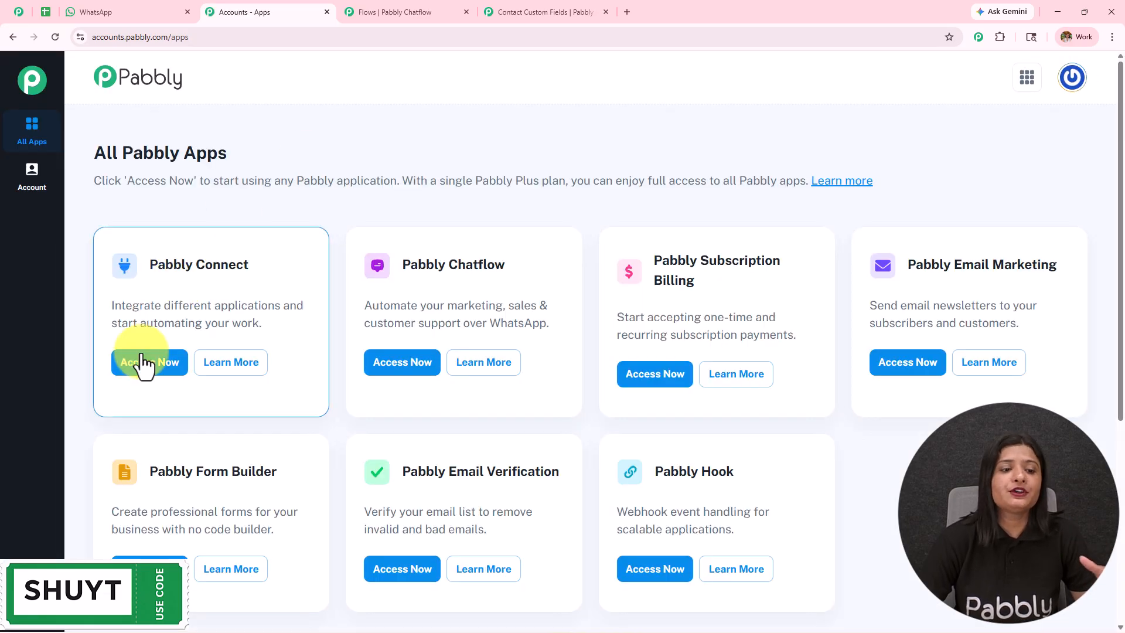
{"action": "left_click", "coordinate": [141, 371]}
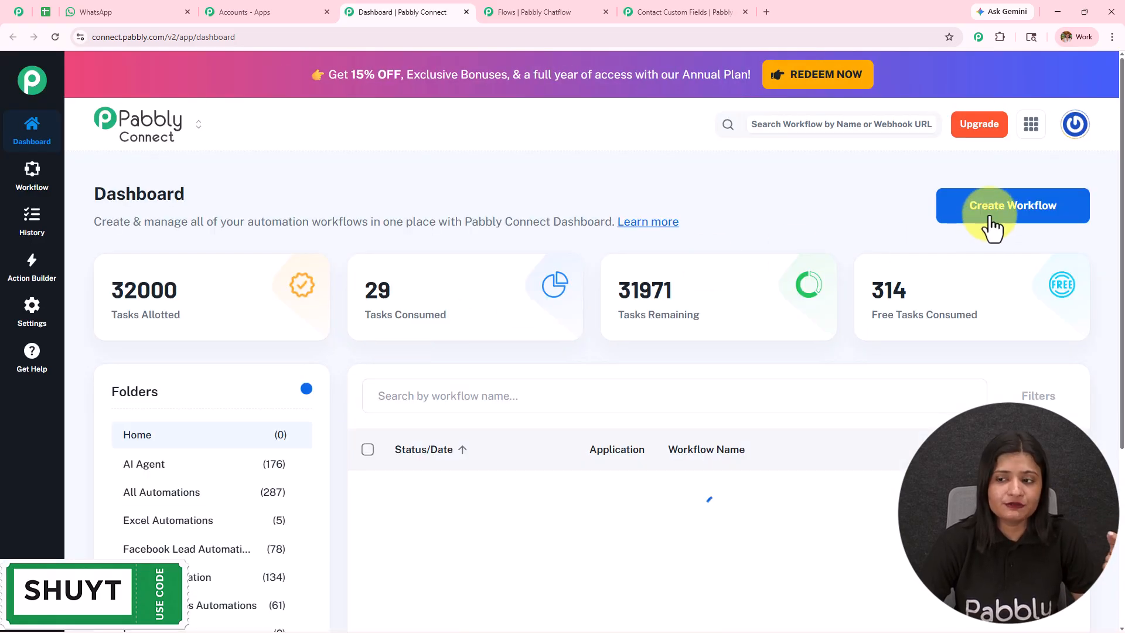
{"action": "left_click", "coordinate": [991, 217]}
{"action": "left_click", "coordinate": [991, 217]}
{"action": "left_click", "coordinate": [1008, 212]}
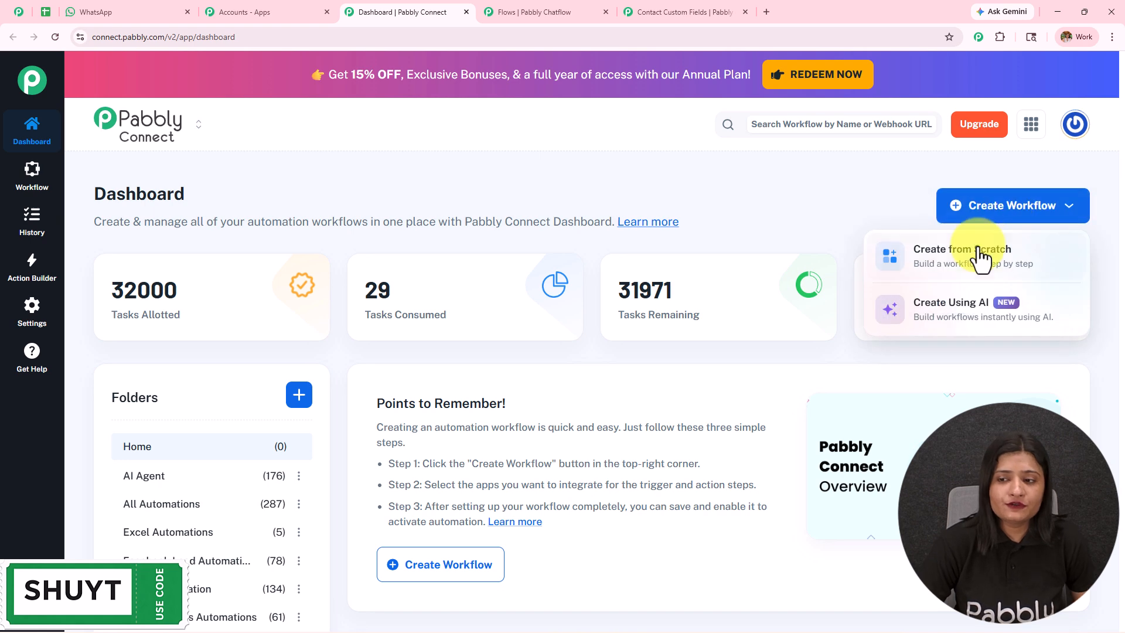
{"action": "left_click", "coordinate": [984, 264]}
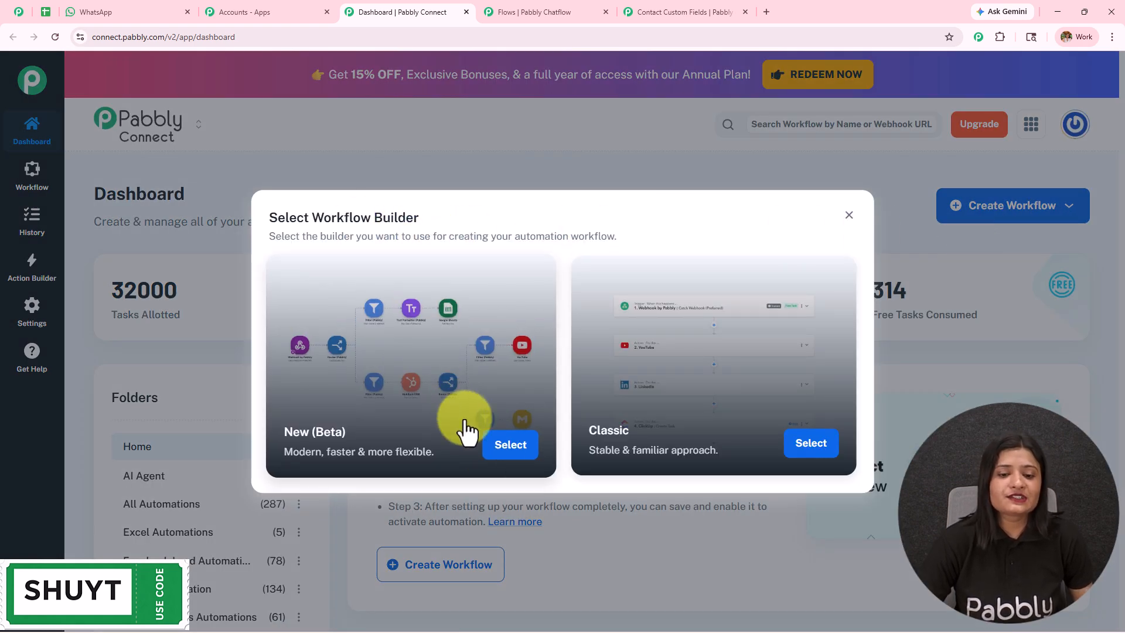
{"action": "left_click", "coordinate": [522, 454]}
Name the workflow Collecting Details, place it in the Testing folder and create it
{"action": "left_click_drag", "start_coordinate": [469, 305], "coordinate": [238, 315]}
{"action": "type", "text": "Collecting Details"}
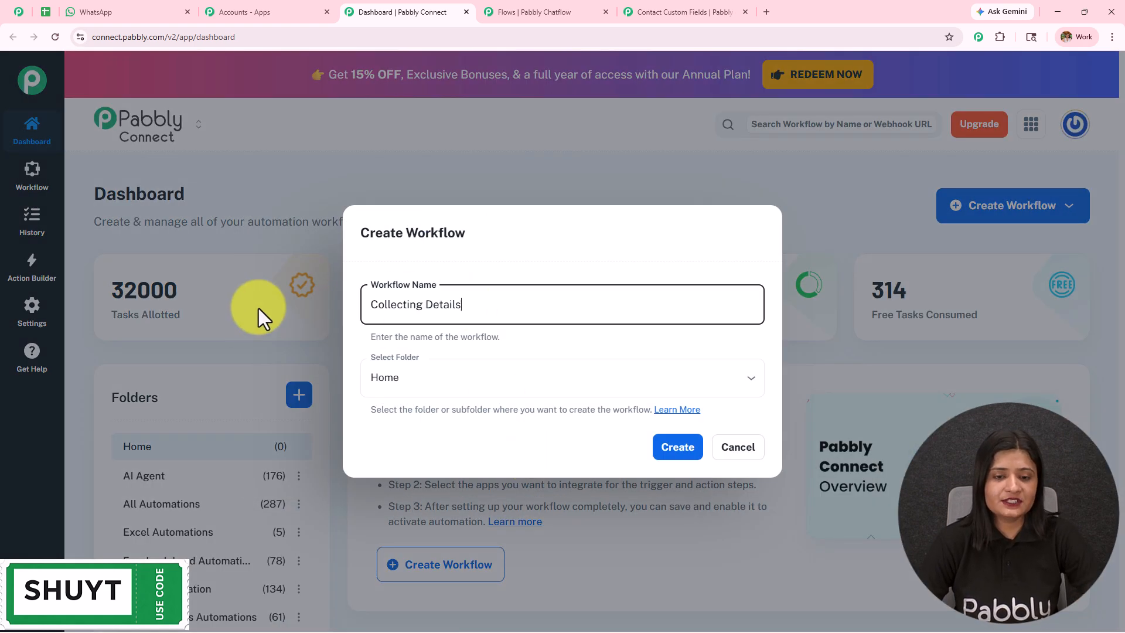
{"action": "left_click", "coordinate": [502, 368]}
{"action": "scroll", "coordinate": [514, 297], "scroll_direction": "down", "scroll_amount": 5}
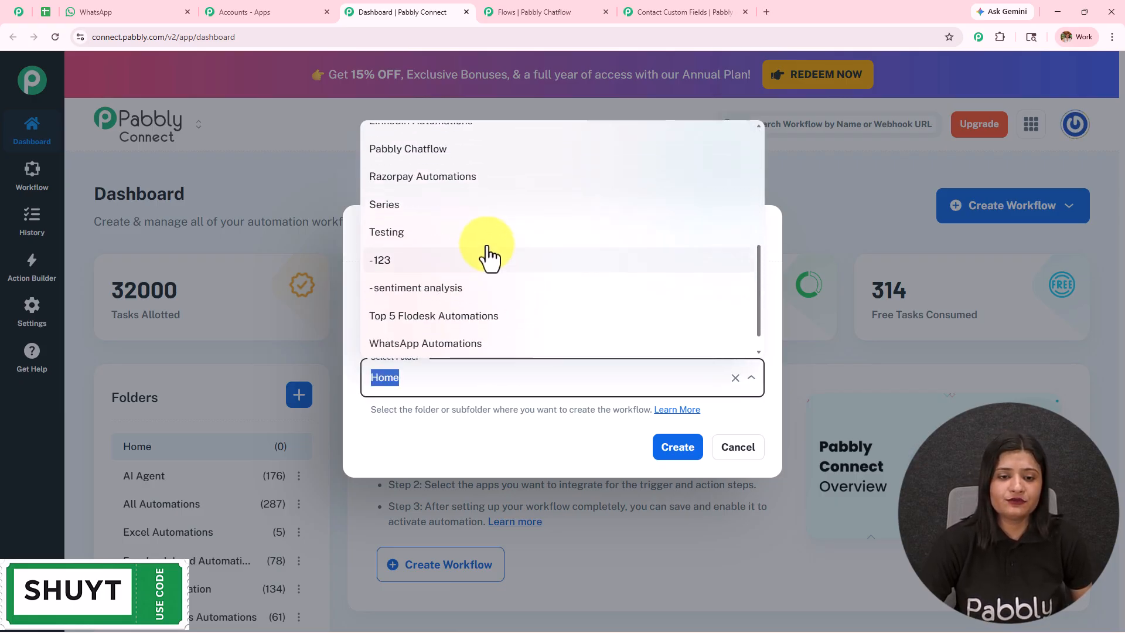
{"action": "left_click", "coordinate": [486, 231]}
{"action": "left_click", "coordinate": [667, 453]}
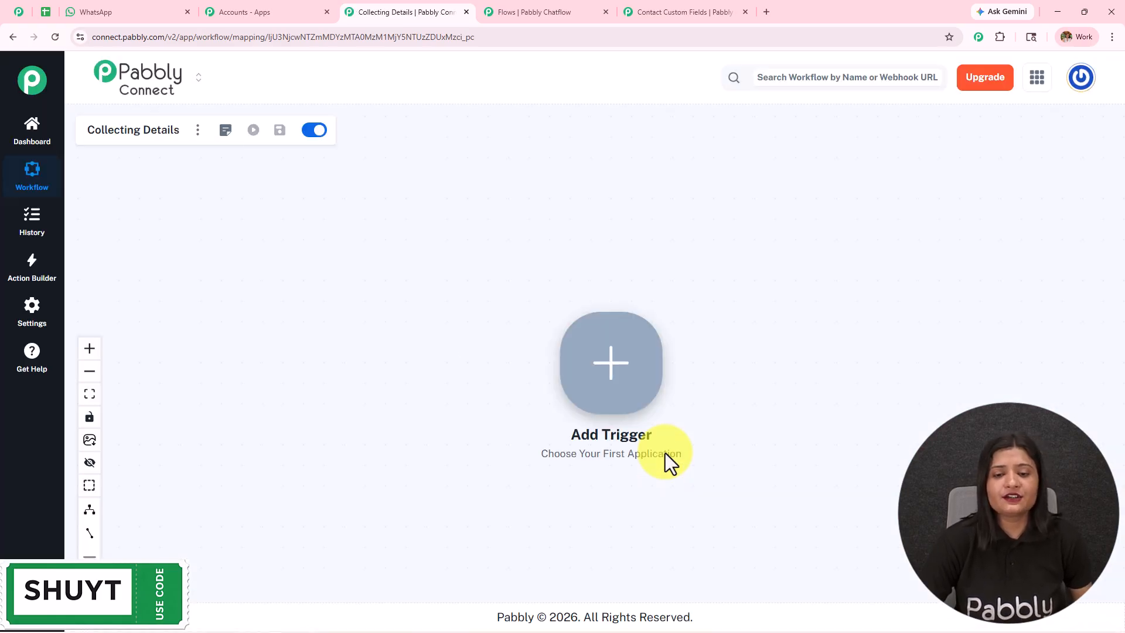
Set the workflow's trigger to Webhook by Pabbly with the Catch Webhook (Preferred) event and connect it
{"action": "scroll", "coordinate": [662, 447], "scroll_direction": "up", "scroll_amount": 2}
{"action": "left_click_drag", "start_coordinate": [766, 363], "coordinate": [513, 339]}
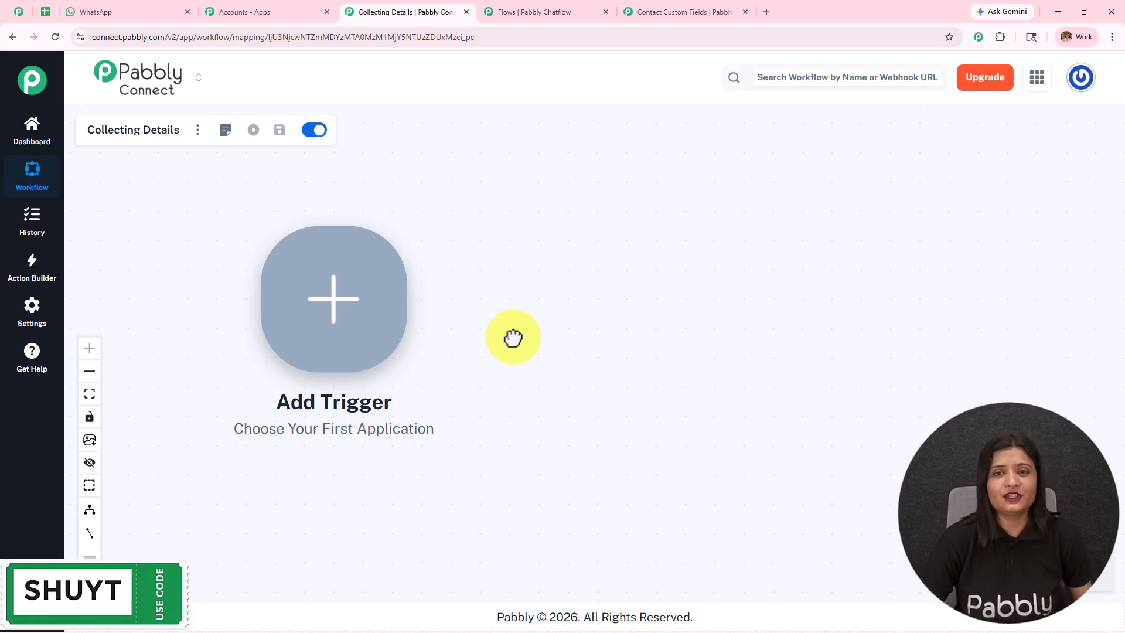
{"action": "left_click", "coordinate": [322, 316]}
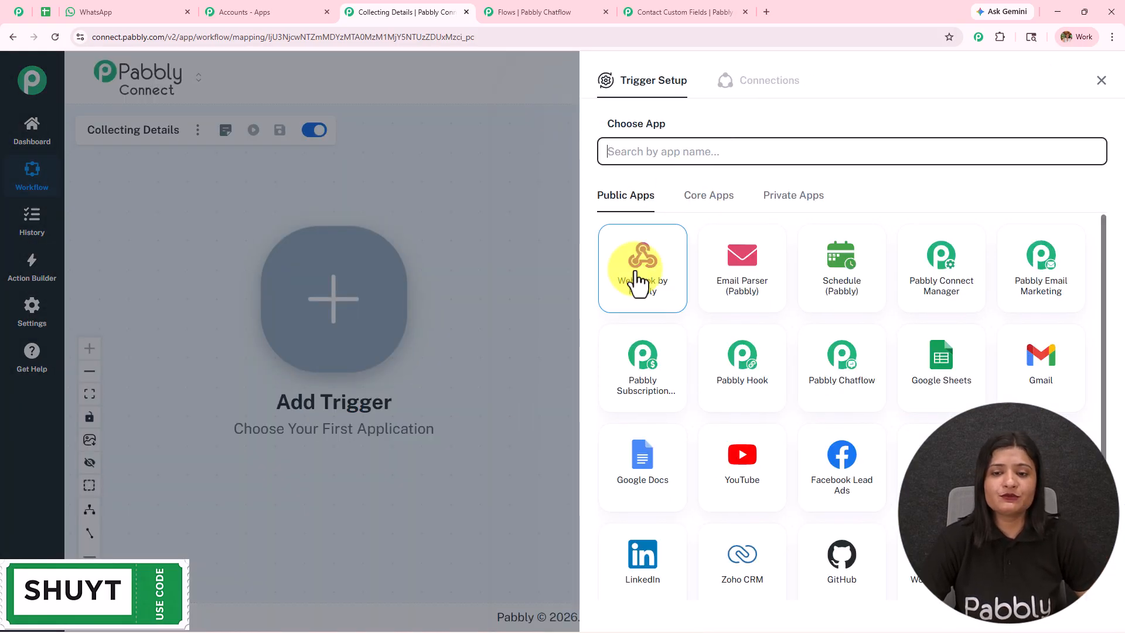
{"action": "left_click", "coordinate": [639, 281]}
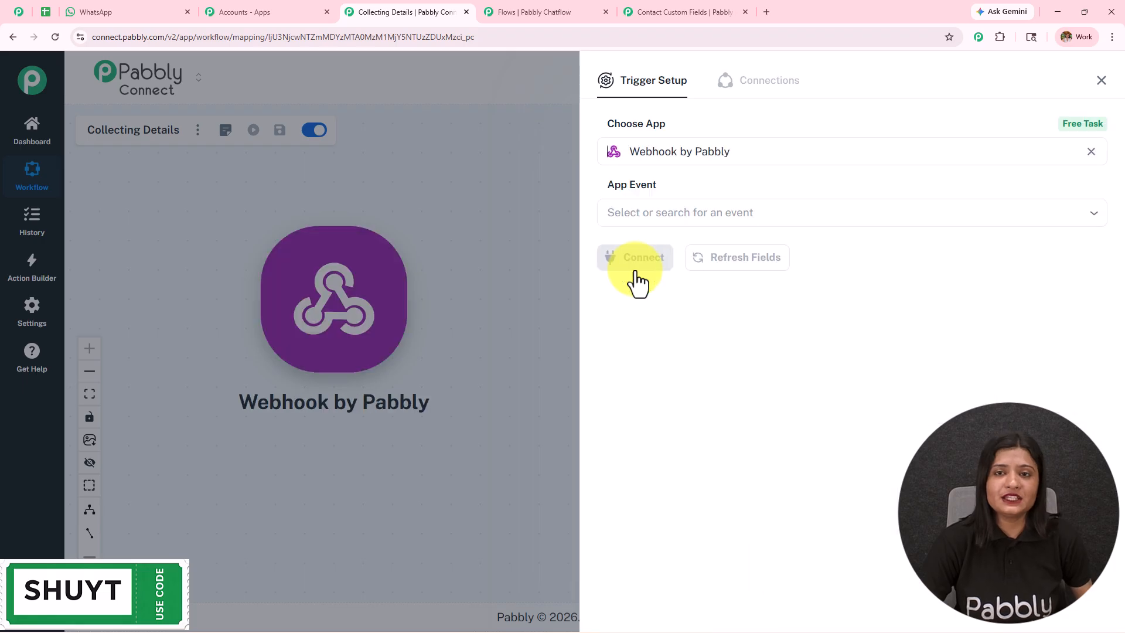
{"action": "left_click", "coordinate": [653, 221]}
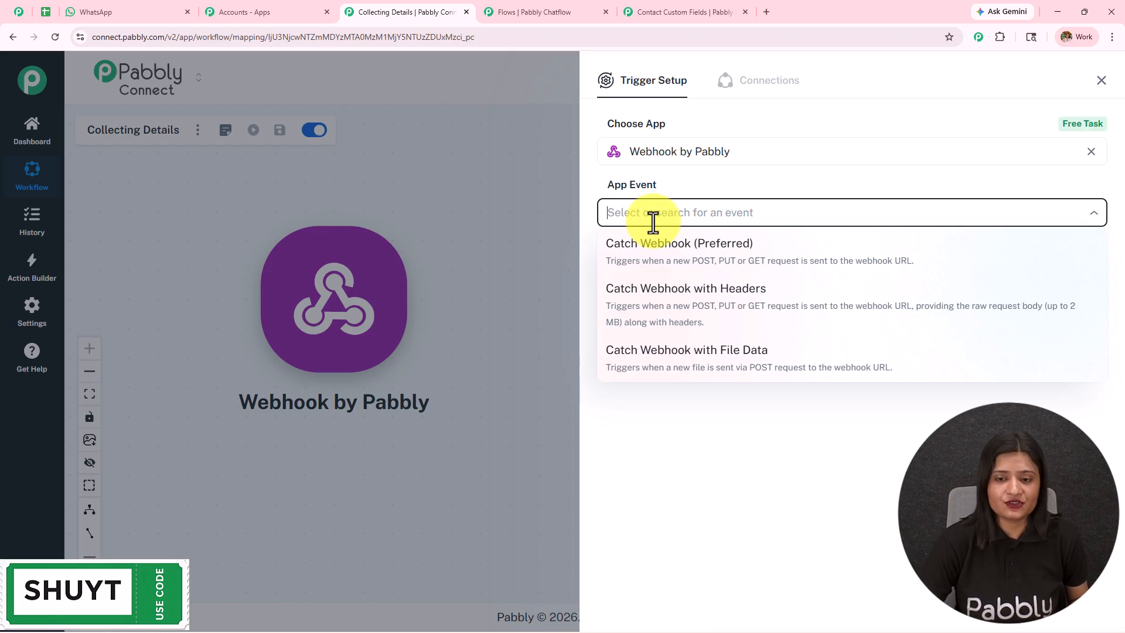
{"action": "left_click", "coordinate": [694, 269]}
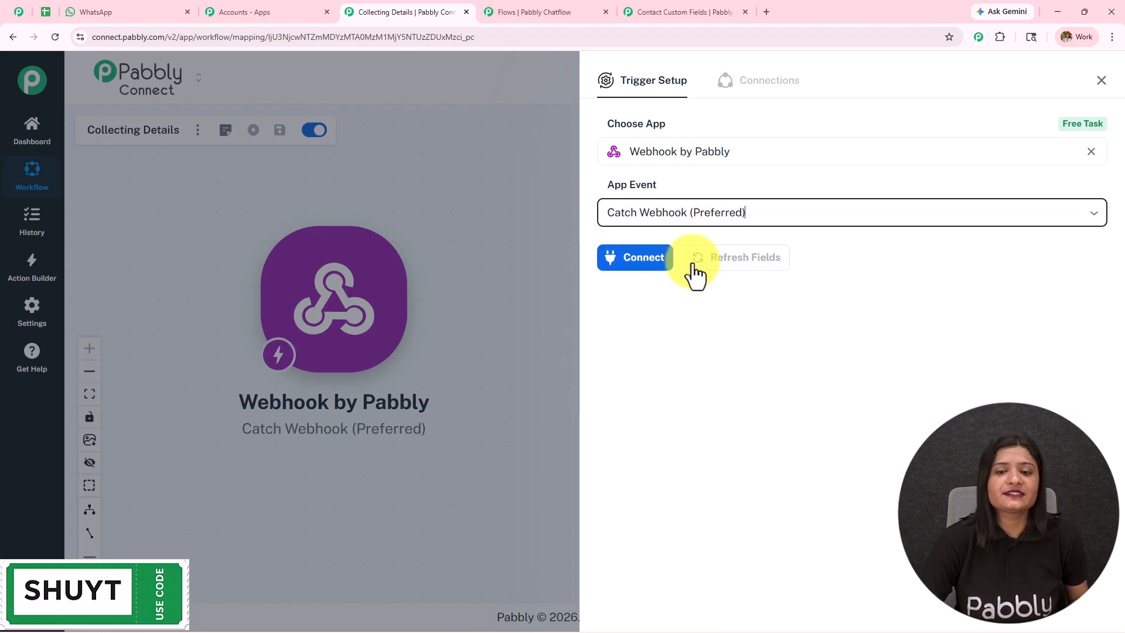
{"action": "left_click", "coordinate": [639, 262]}
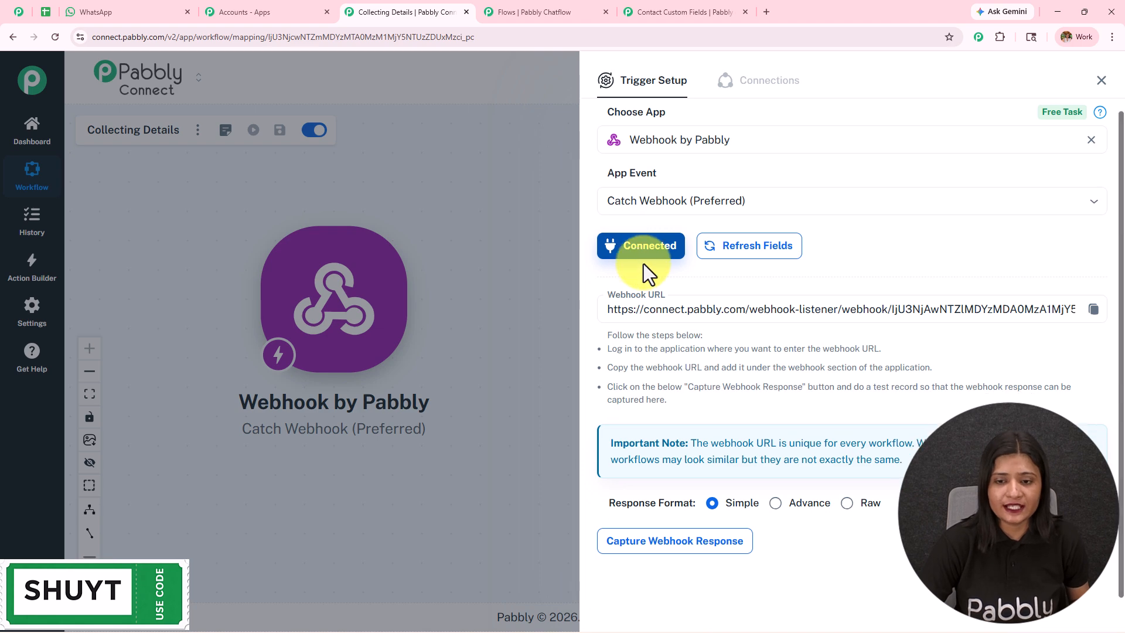
Copy the workflow's webhook URL and paste it as the request URL of the API Request in Pabbly Chatflow
{"action": "left_click", "coordinate": [1094, 310]}
{"action": "left_click", "coordinate": [522, 11]}
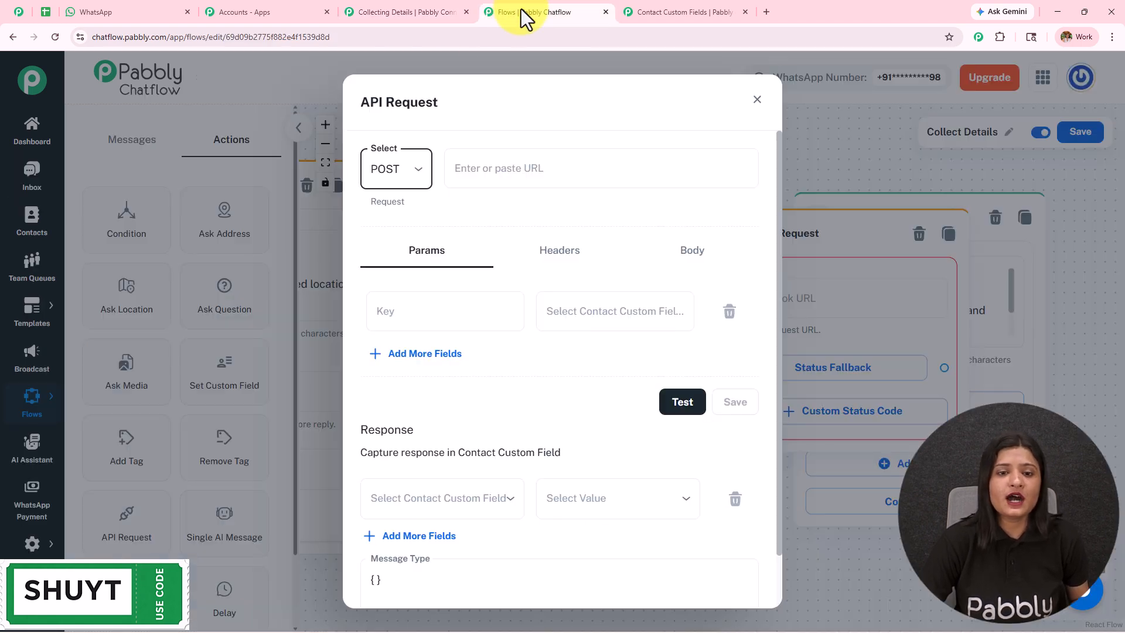
{"action": "left_click", "coordinate": [497, 166]}
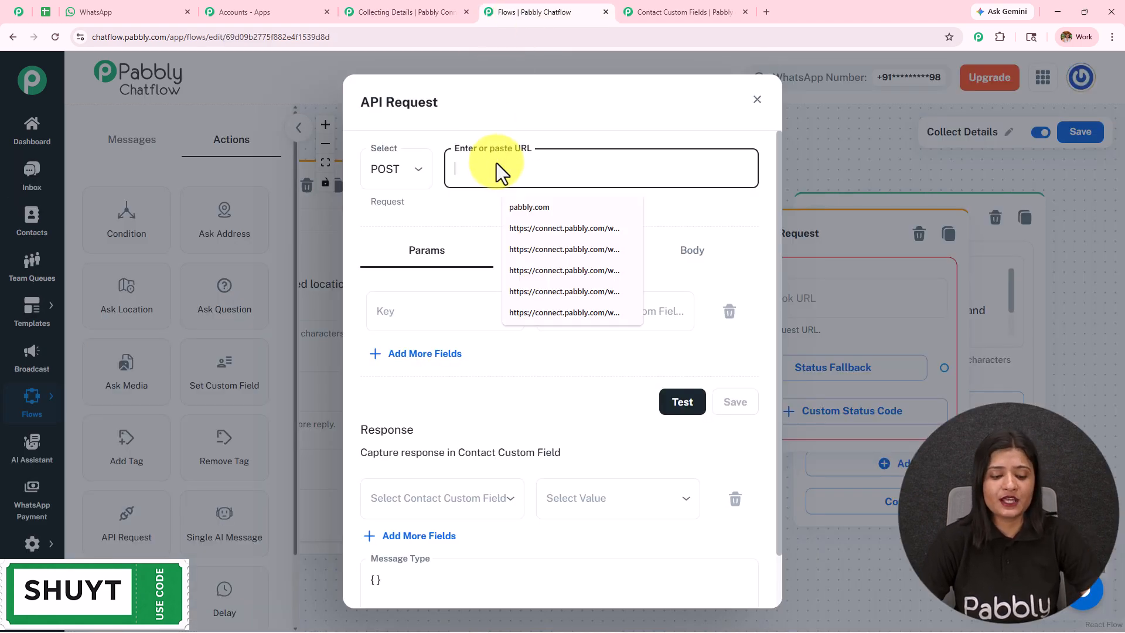
{"action": "key", "text": "ctrl+v"}
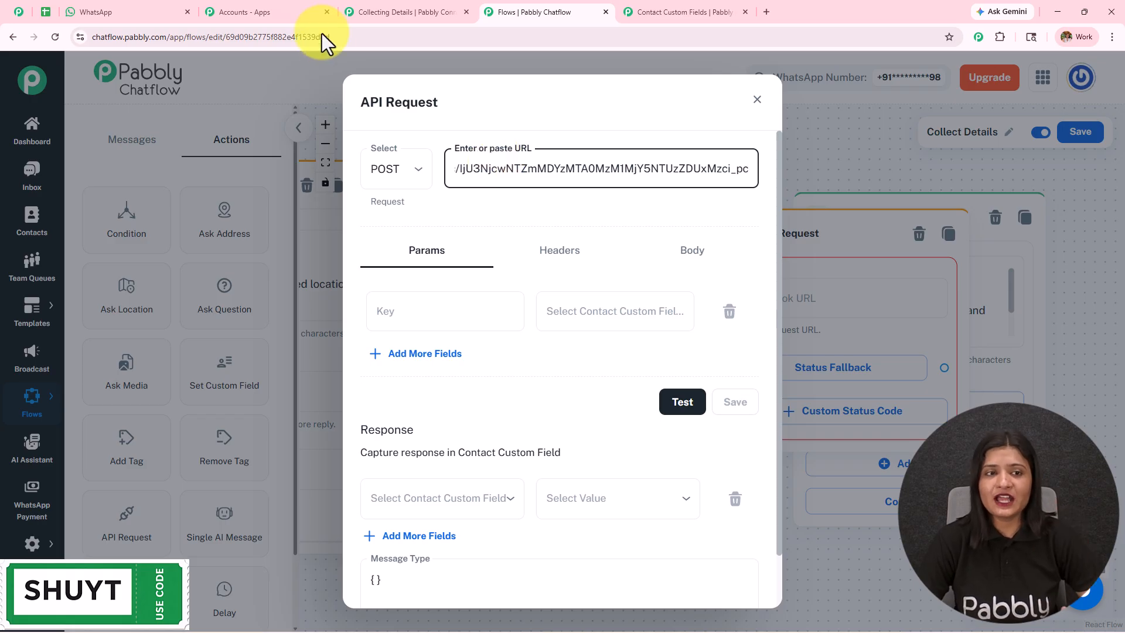
{"action": "left_click", "coordinate": [441, 12]}
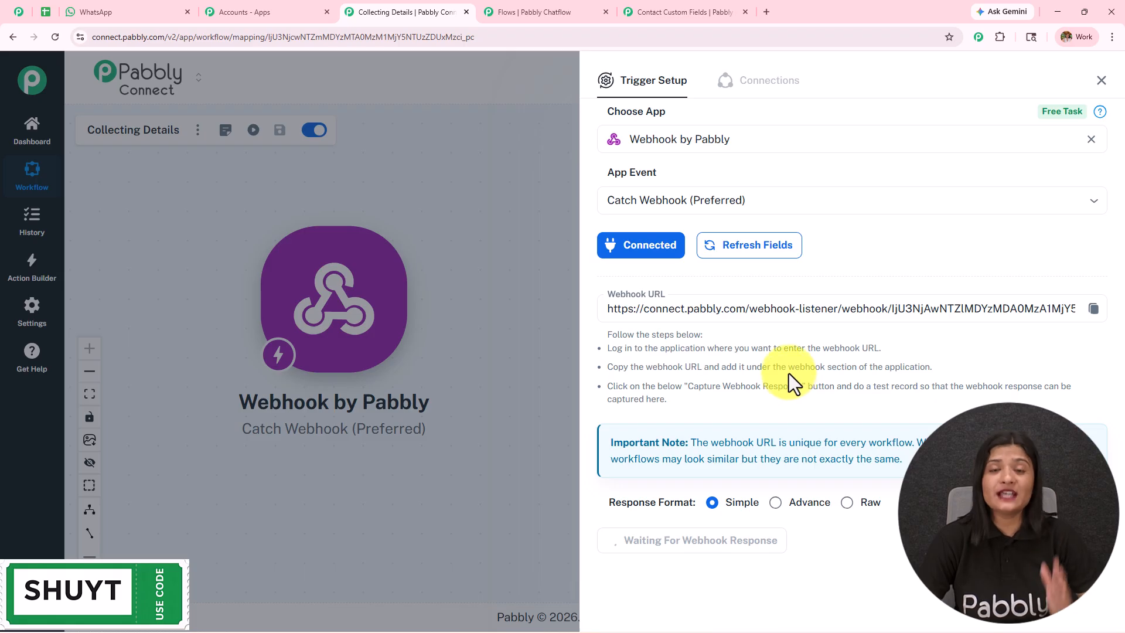
{"action": "left_click", "coordinate": [560, 7]}
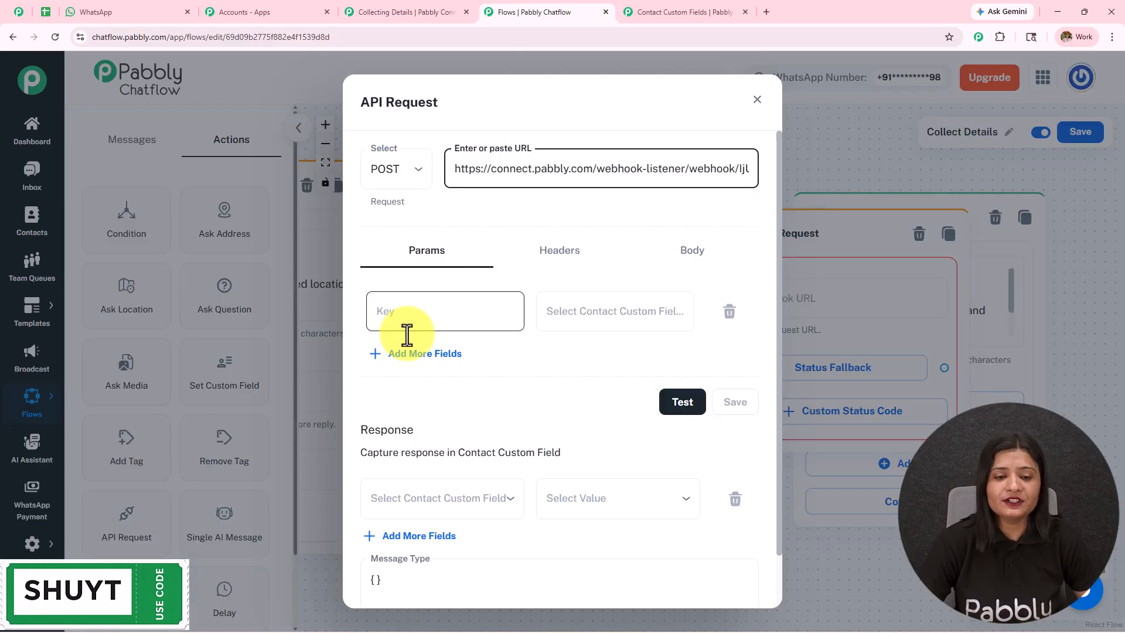
Add four more parameter rows to the API Request
{"action": "left_click", "coordinate": [424, 353]}
{"action": "left_click", "coordinate": [439, 413]}
{"action": "left_click", "coordinate": [447, 472]}
{"action": "scroll", "coordinate": [447, 472], "scroll_direction": "down", "scroll_amount": 1}
{"action": "left_click", "coordinate": [447, 472]}
{"action": "scroll", "coordinate": [448, 472], "scroll_direction": "down", "scroll_amount": 1}
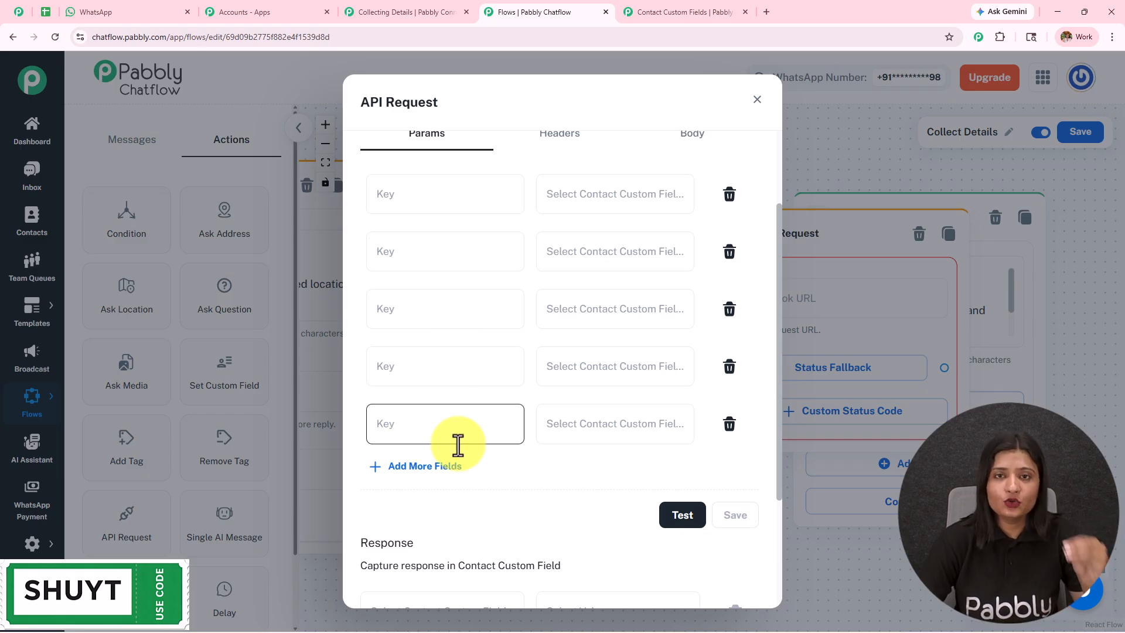
Map the parameter keys Fullname, Lookingfor, Interest, Budget and Location to $Fullname, $CourseType, $ServiceType, $Budget and $Places respectively
{"action": "left_click", "coordinate": [453, 196]}
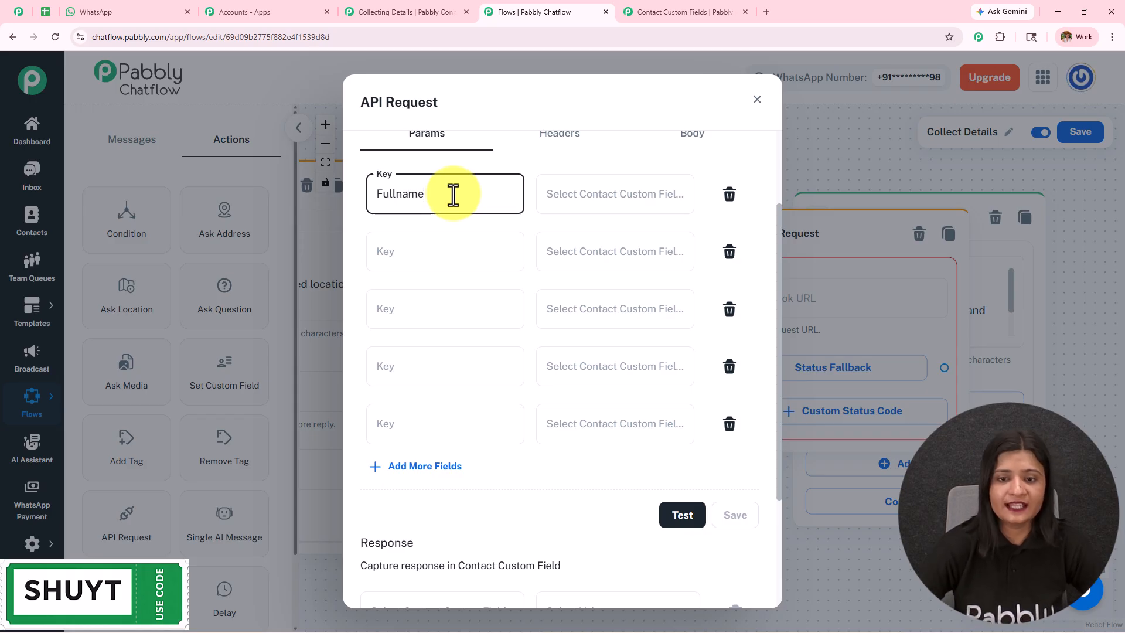
{"action": "left_click", "coordinate": [565, 199]}
{"action": "scroll", "coordinate": [596, 399], "scroll_direction": "down", "scroll_amount": 5}
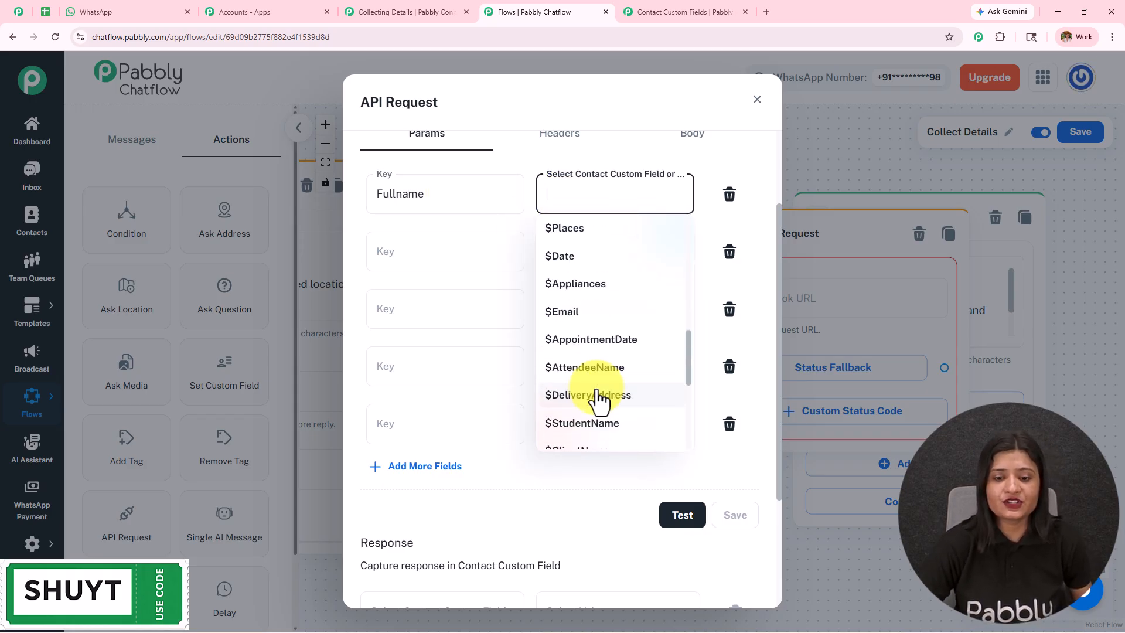
{"action": "scroll", "coordinate": [598, 400], "scroll_direction": "down", "scroll_amount": 5}
{"action": "left_click", "coordinate": [598, 390]}
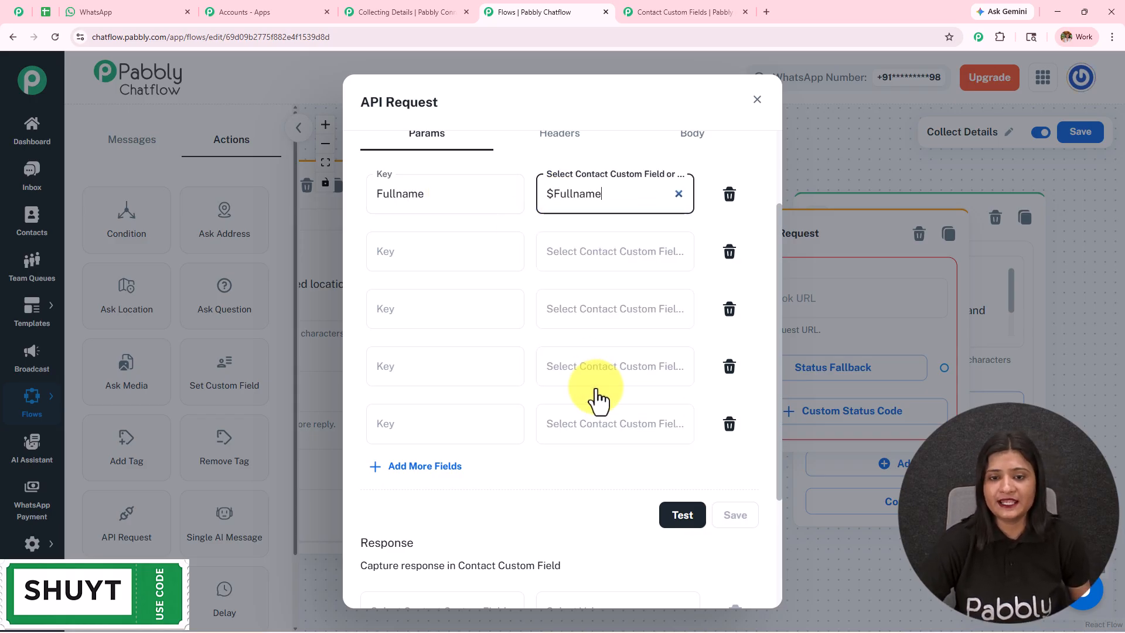
{"action": "left_click", "coordinate": [759, 102]}
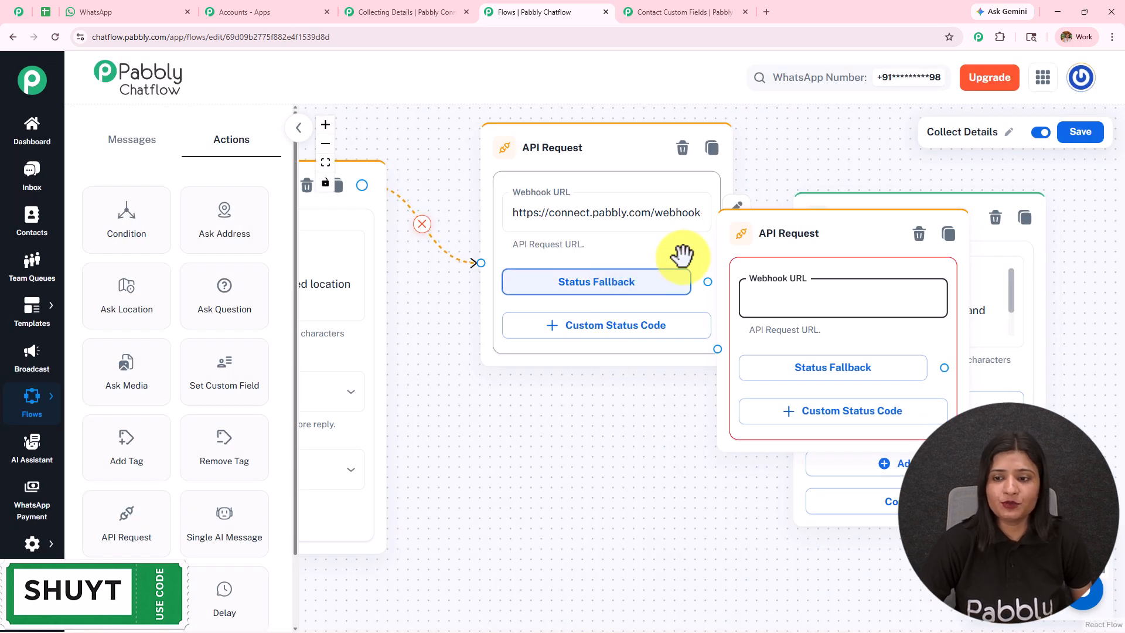
{"action": "left_click", "coordinate": [610, 224]}
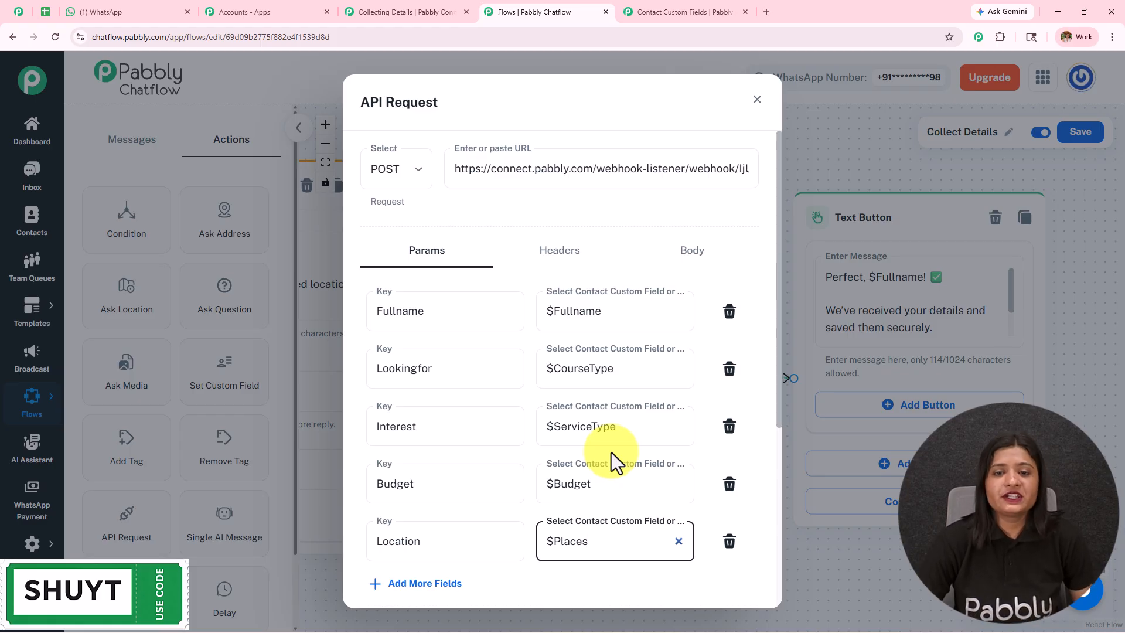
Switch to Pabbly Connect and start capturing the webhook response in Simple format
{"action": "left_click", "coordinate": [421, 7]}
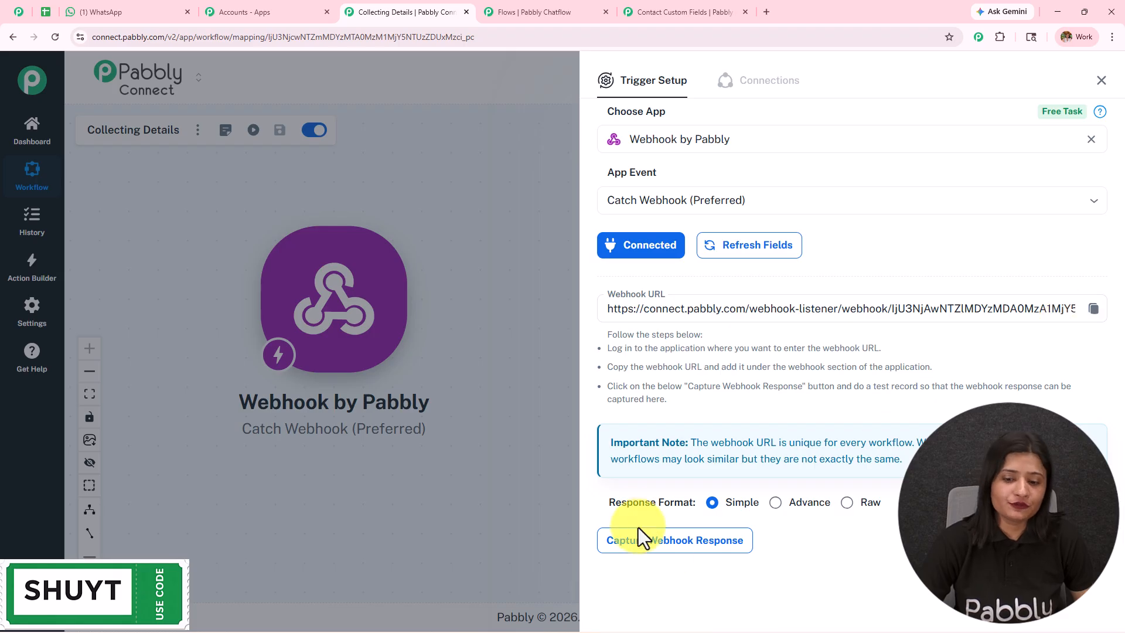
{"action": "left_click", "coordinate": [657, 548]}
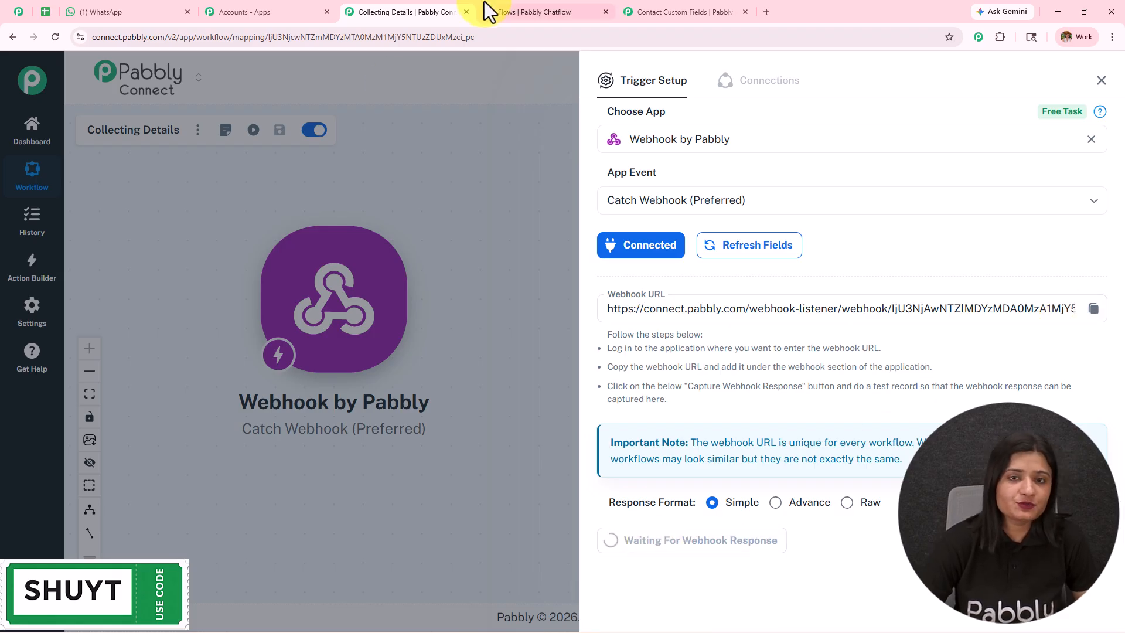
Switch to Pabbly Chatflow and run a test of the API Request with the static test values left blank
{"action": "left_click", "coordinate": [543, 6]}
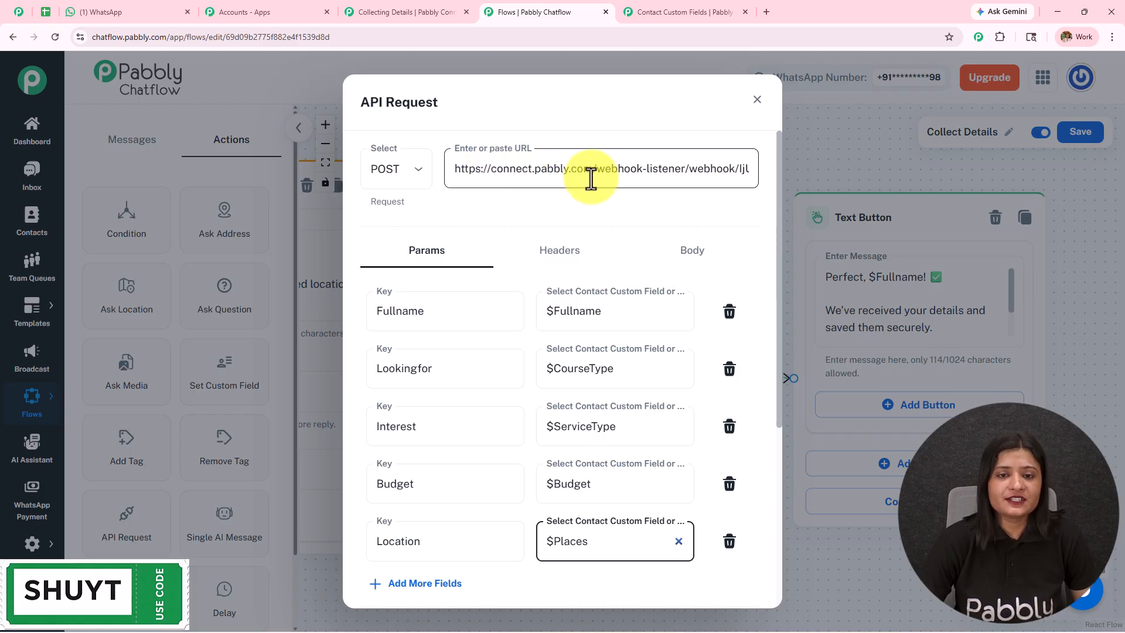
{"action": "scroll", "coordinate": [589, 185], "scroll_direction": "down", "scroll_amount": 3}
{"action": "left_click", "coordinate": [452, 146]}
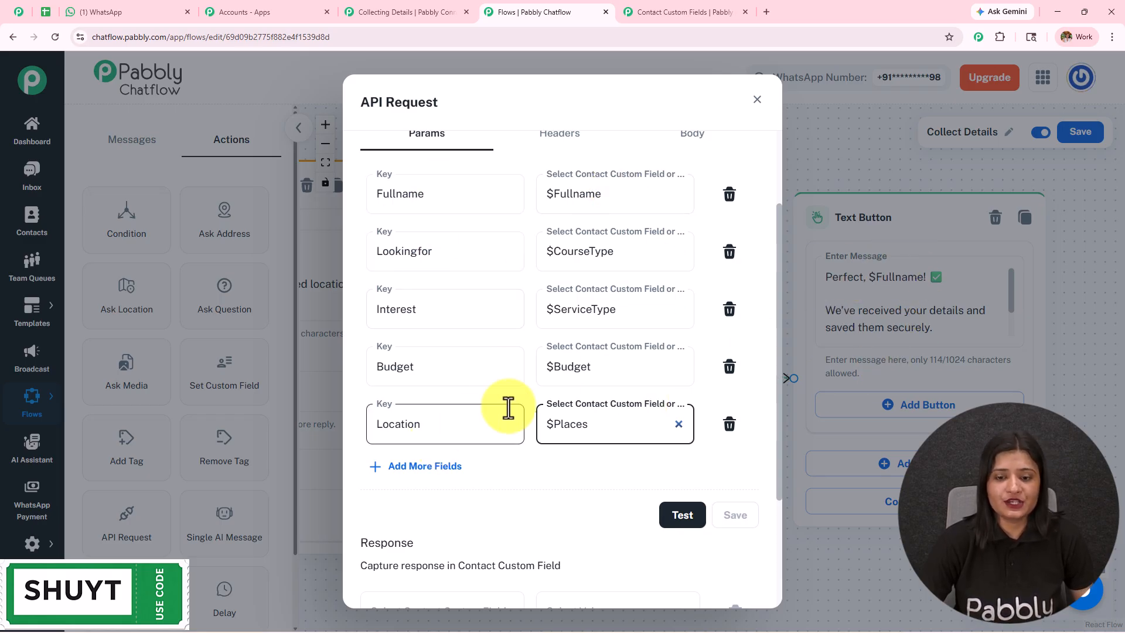
{"action": "scroll", "coordinate": [562, 376], "scroll_direction": "down", "scroll_amount": 3}
{"action": "left_click", "coordinate": [679, 350]}
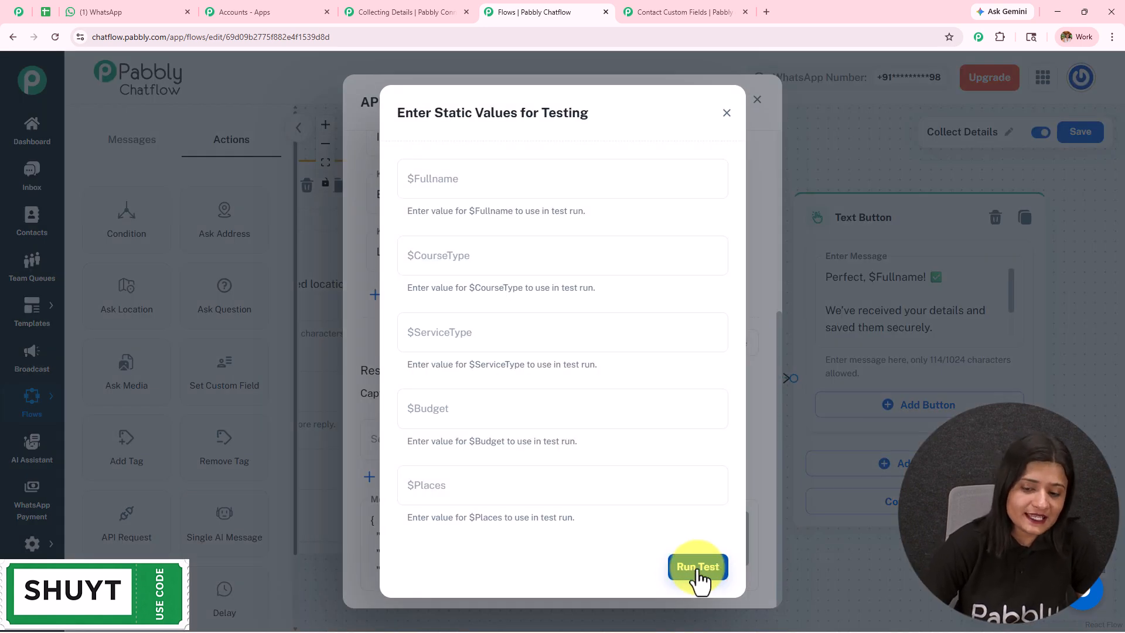
{"action": "left_click", "coordinate": [697, 569]}
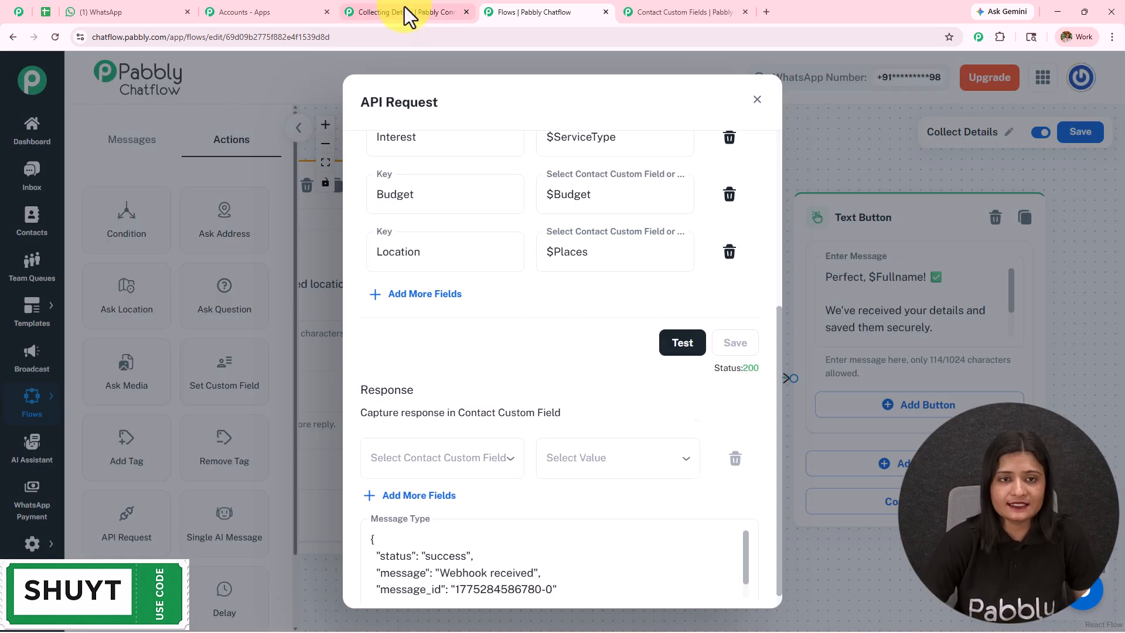
Switch to Pabbly Connect and examine the labels and values of the captured webhook response
{"action": "left_click", "coordinate": [403, 11]}
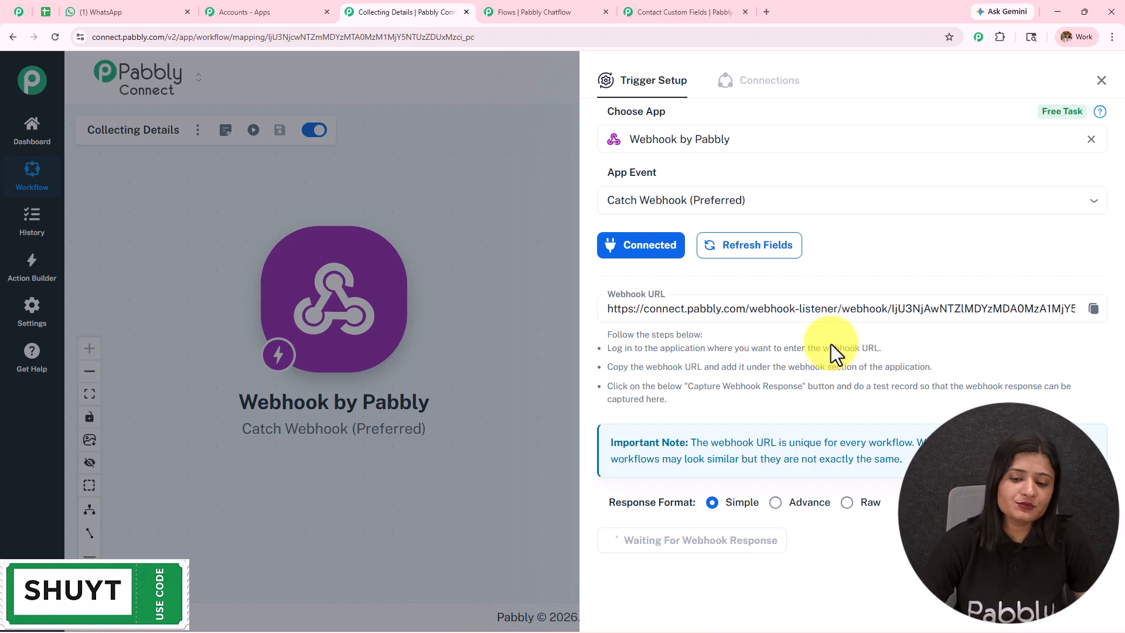
{"action": "left_click_drag", "start_coordinate": [942, 345], "coordinate": [835, 359]}
{"action": "left_click_drag", "start_coordinate": [953, 389], "coordinate": [790, 391]}
{"action": "left_click_drag", "start_coordinate": [945, 427], "coordinate": [787, 432]}
{"action": "left_click_drag", "start_coordinate": [943, 468], "coordinate": [759, 477]}
{"action": "left_click_drag", "start_coordinate": [944, 509], "coordinate": [749, 512]}
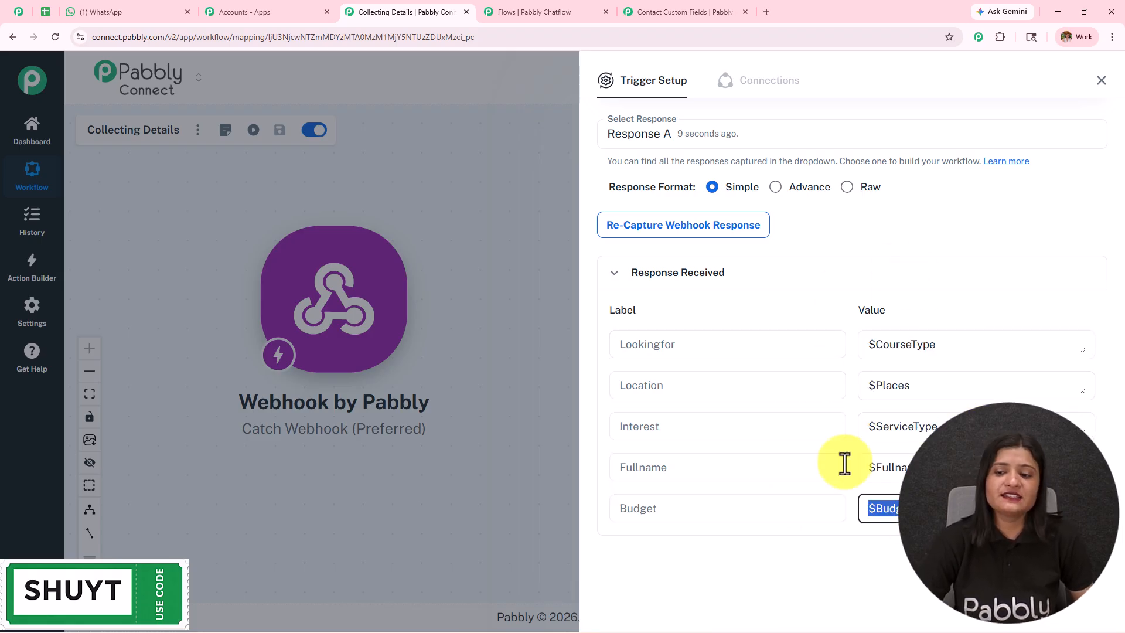
Switch to Pabbly Chatflow, save the tested API Request and close its settings
{"action": "left_click", "coordinate": [522, 12]}
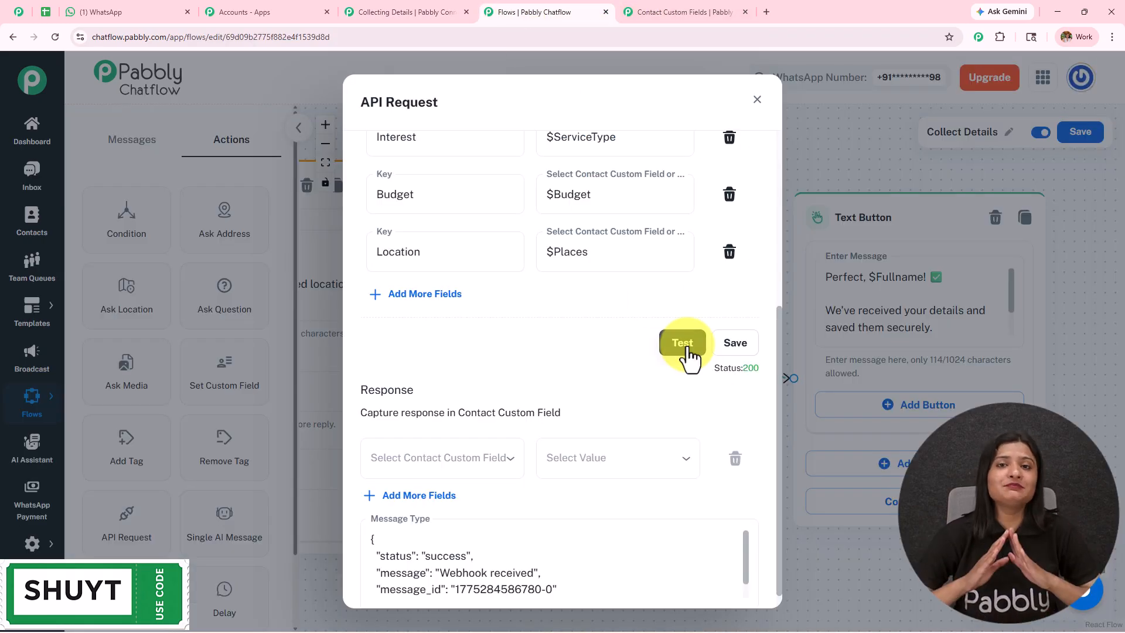
{"action": "left_click", "coordinate": [731, 347]}
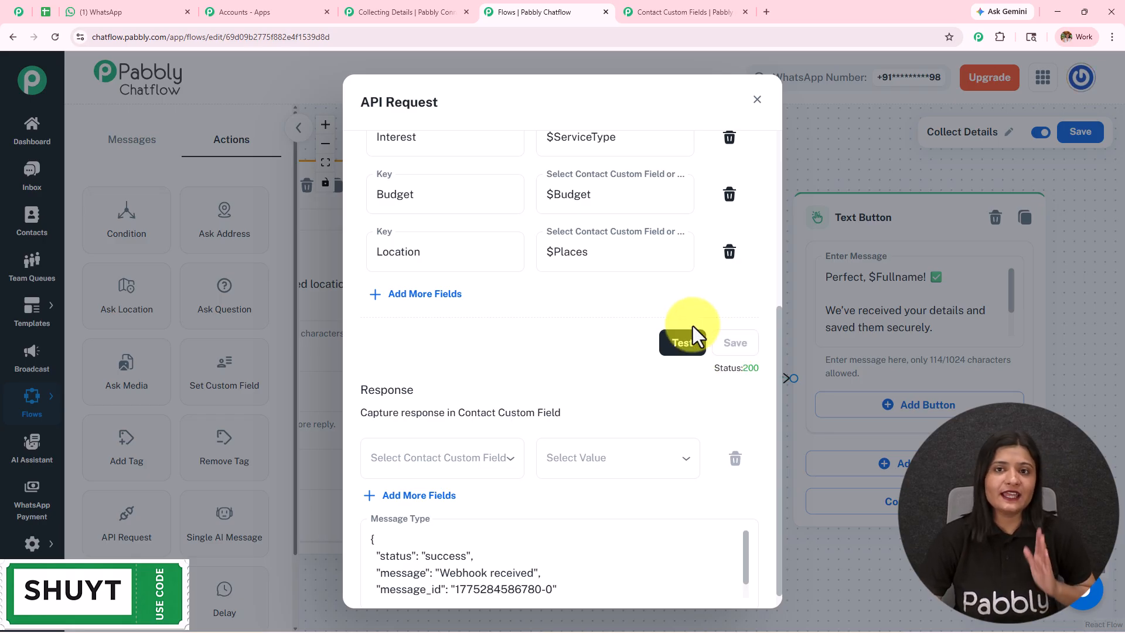
{"action": "left_click", "coordinate": [757, 99]}
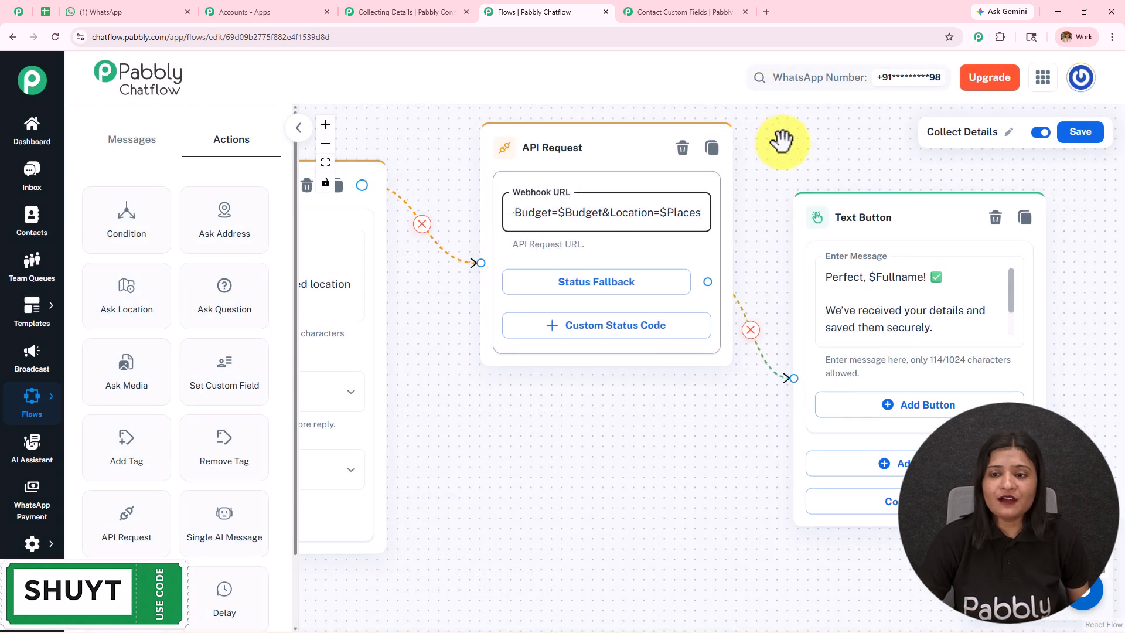
Review the confirmation message in the Text Button node that follows the API Request
{"action": "left_click_drag", "start_coordinate": [829, 163], "coordinate": [667, 158]}
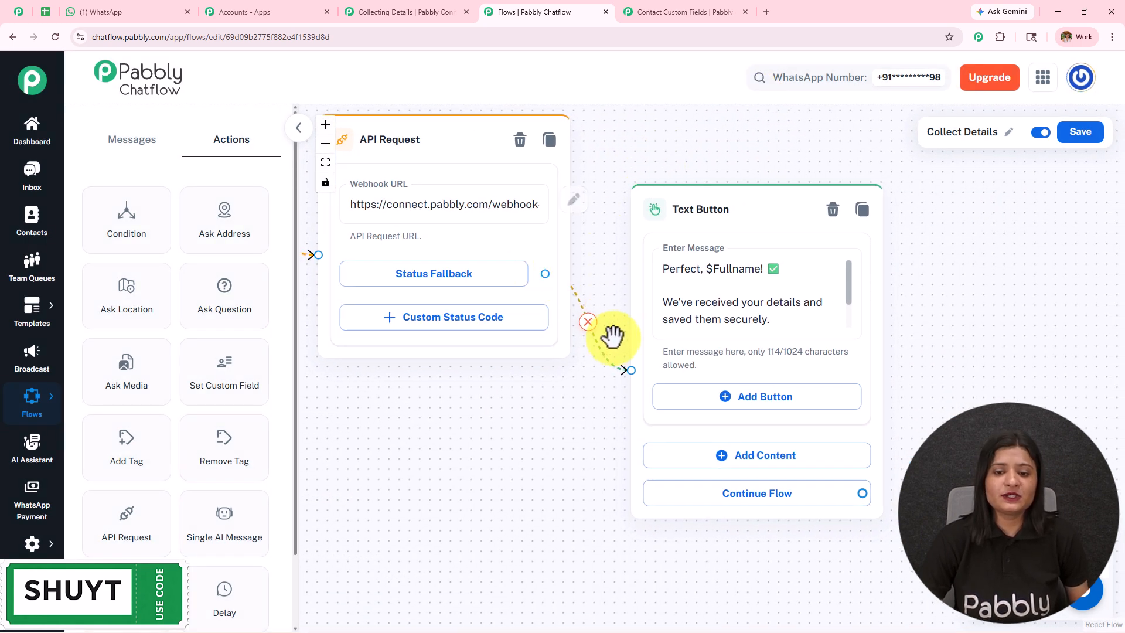
{"action": "left_click_drag", "start_coordinate": [849, 291], "coordinate": [856, 331]}
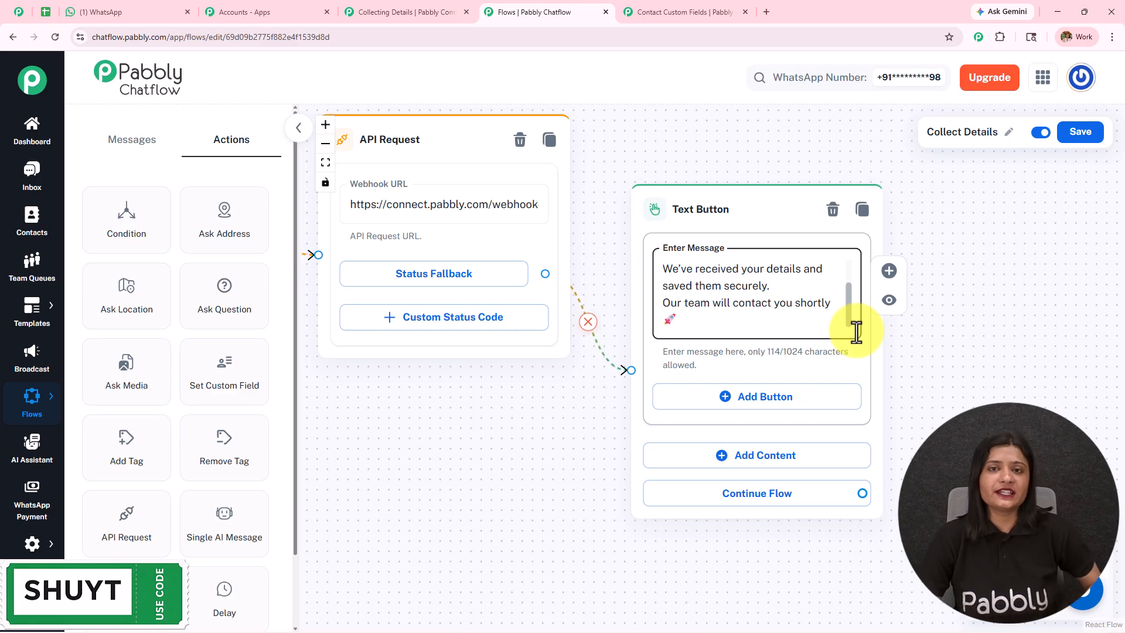
{"action": "left_click_drag", "start_coordinate": [857, 331], "coordinate": [718, 258]}
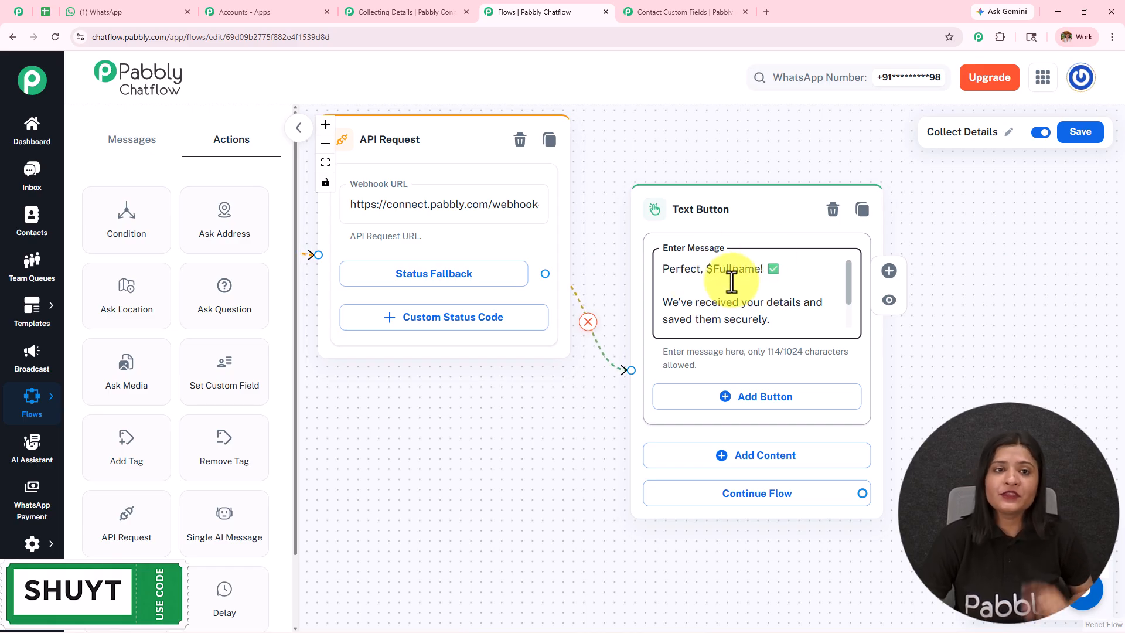
Switch to Pabbly Connect and add a Google Sheets action with the Add New Row event after the webhook trigger
{"action": "left_click", "coordinate": [387, 11]}
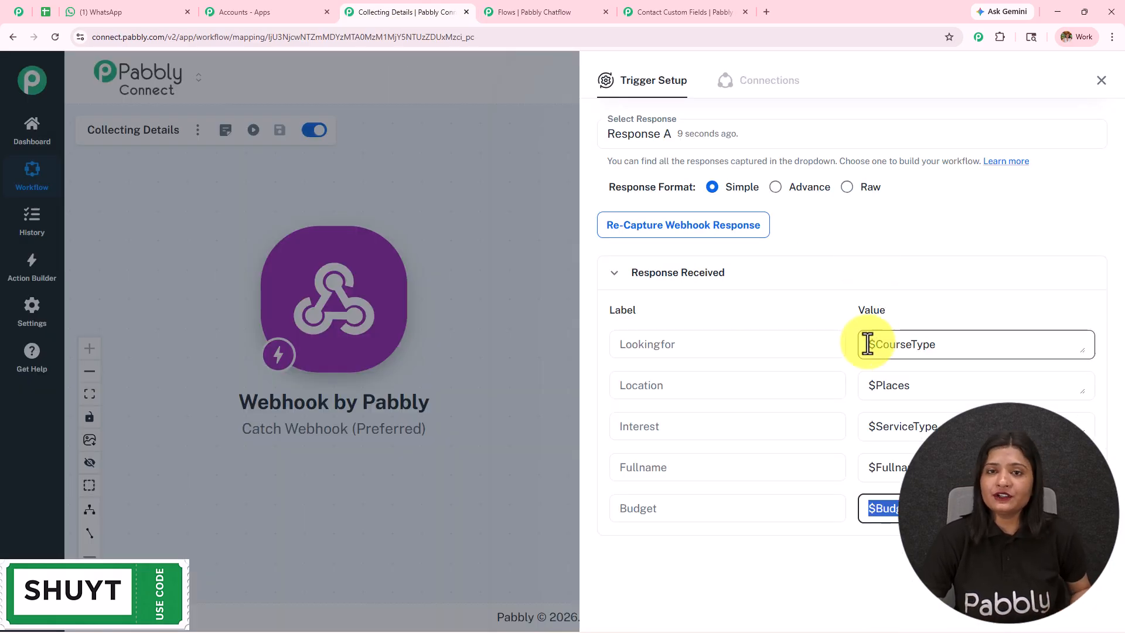
{"action": "left_click", "coordinate": [1102, 82]}
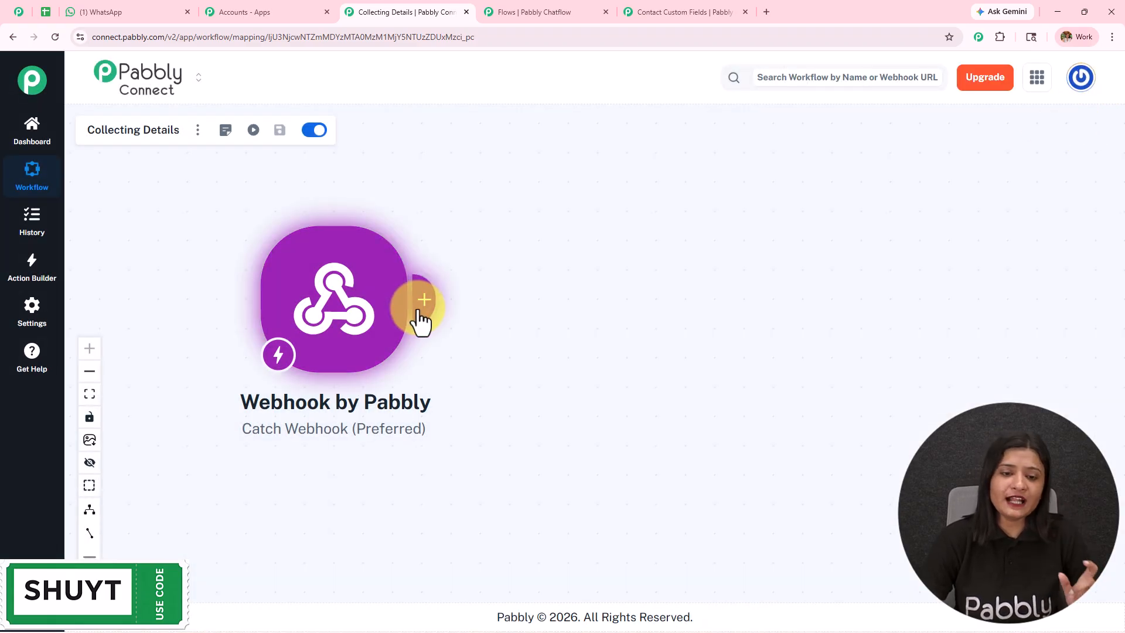
{"action": "left_click", "coordinate": [418, 314]}
{"action": "left_click", "coordinate": [653, 153]}
{"action": "type", "text": "Sheets"}
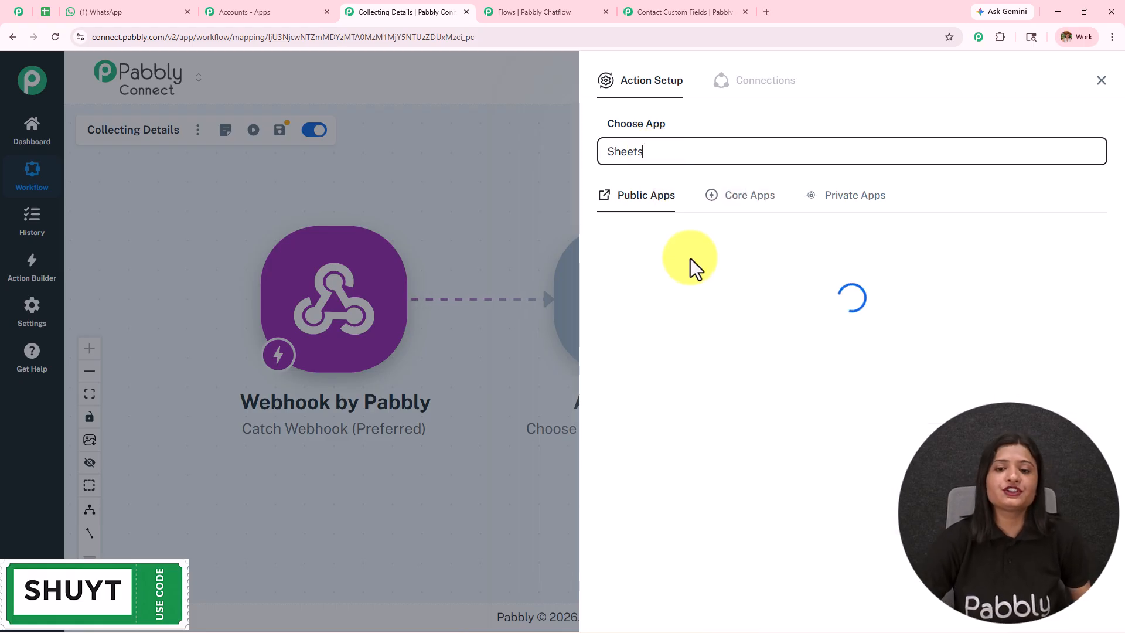
{"action": "left_click", "coordinate": [661, 269]}
{"action": "left_click", "coordinate": [665, 215]}
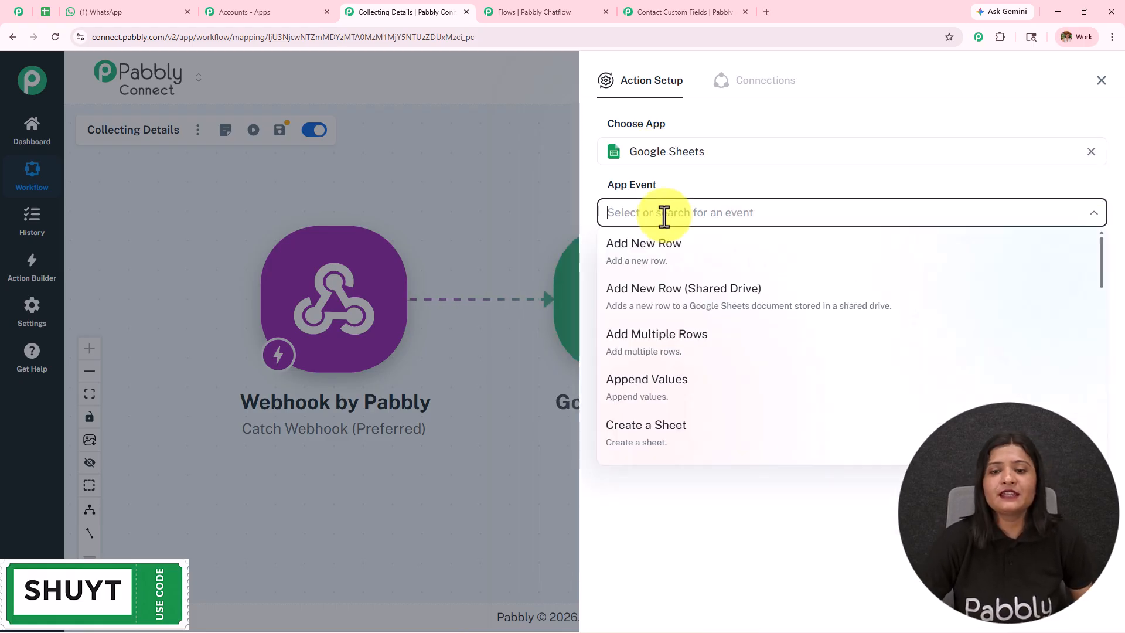
{"action": "left_click", "coordinate": [669, 261]}
Connect the action through a new Google Sheets connection, signing in with the work Google account and granting access
{"action": "left_click", "coordinate": [662, 271]}
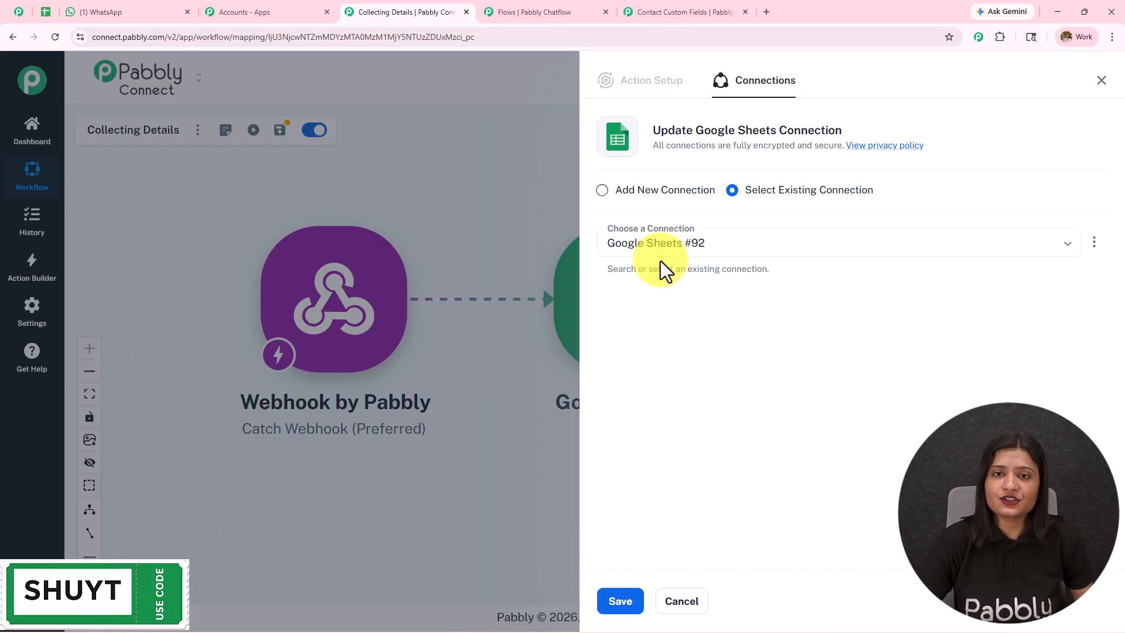
{"action": "left_click", "coordinate": [645, 190]}
{"action": "left_click", "coordinate": [691, 338]}
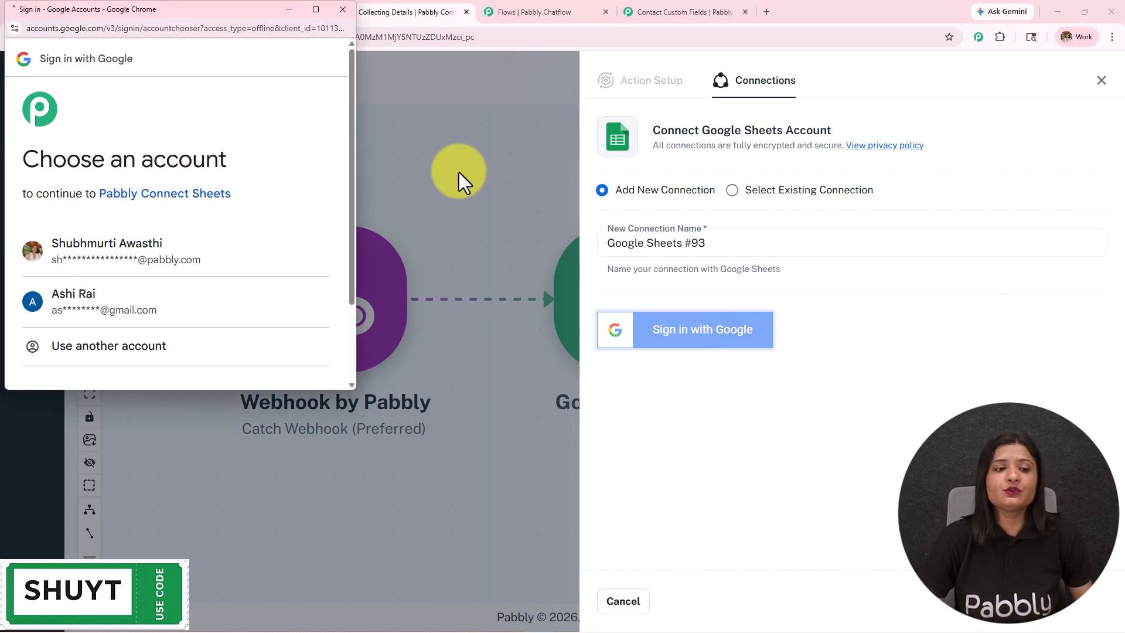
{"action": "left_click", "coordinate": [189, 260]}
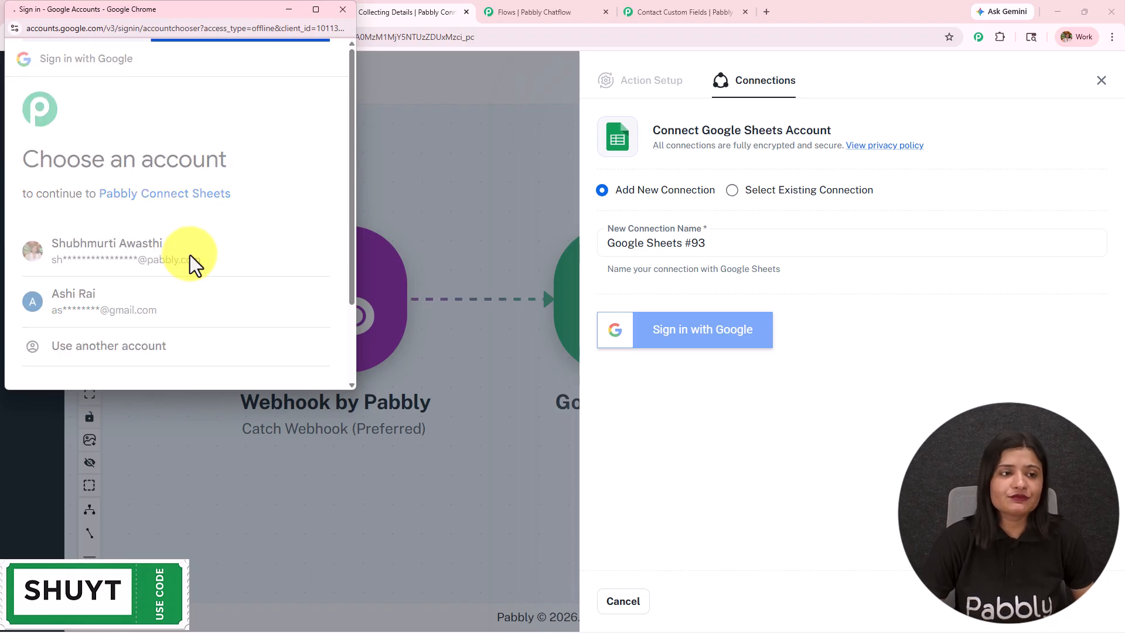
{"action": "scroll", "coordinate": [190, 255], "scroll_direction": "down", "scroll_amount": 5}
{"action": "left_click", "coordinate": [231, 330]}
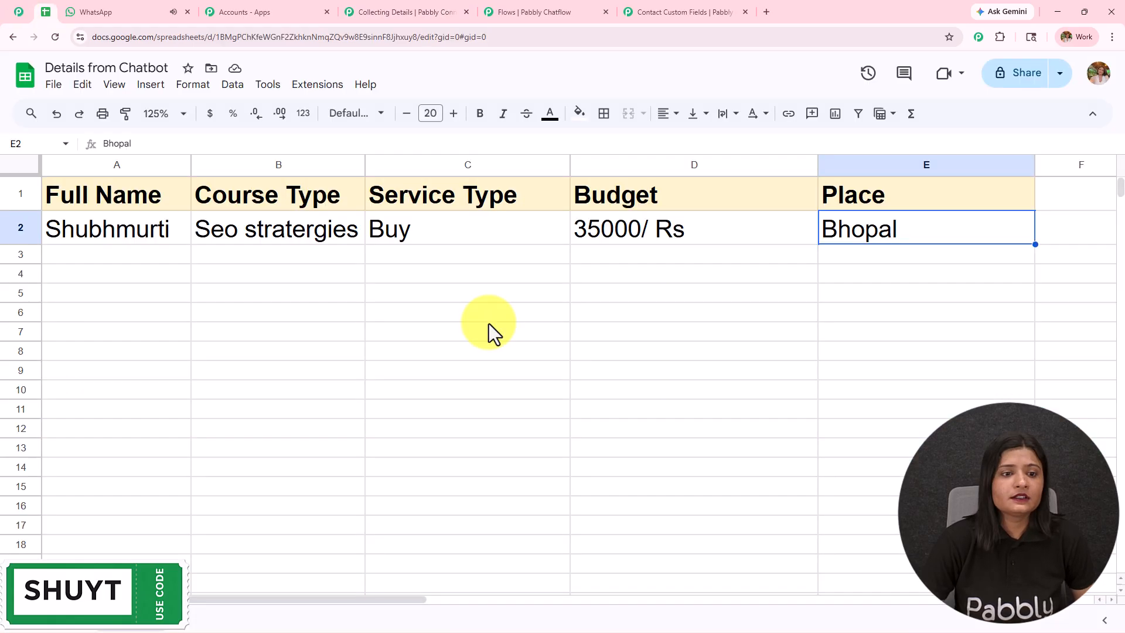
Delete the sample data in row 2 of the Details from Chatbot spreadsheet
{"action": "right_click", "coordinate": [20, 235]}
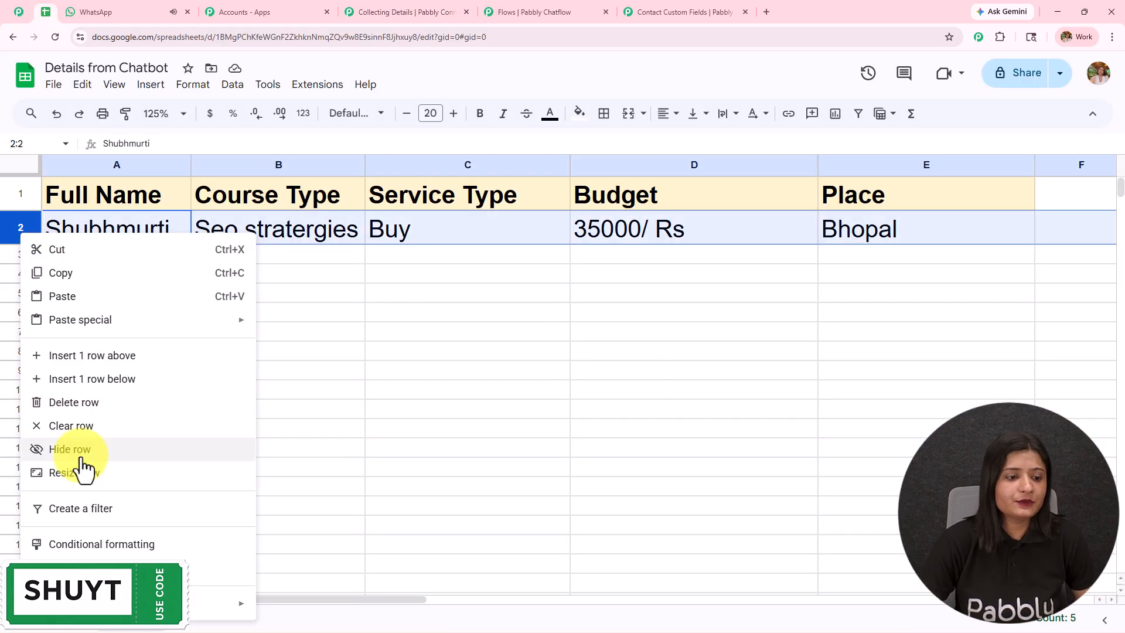
{"action": "left_click", "coordinate": [73, 403]}
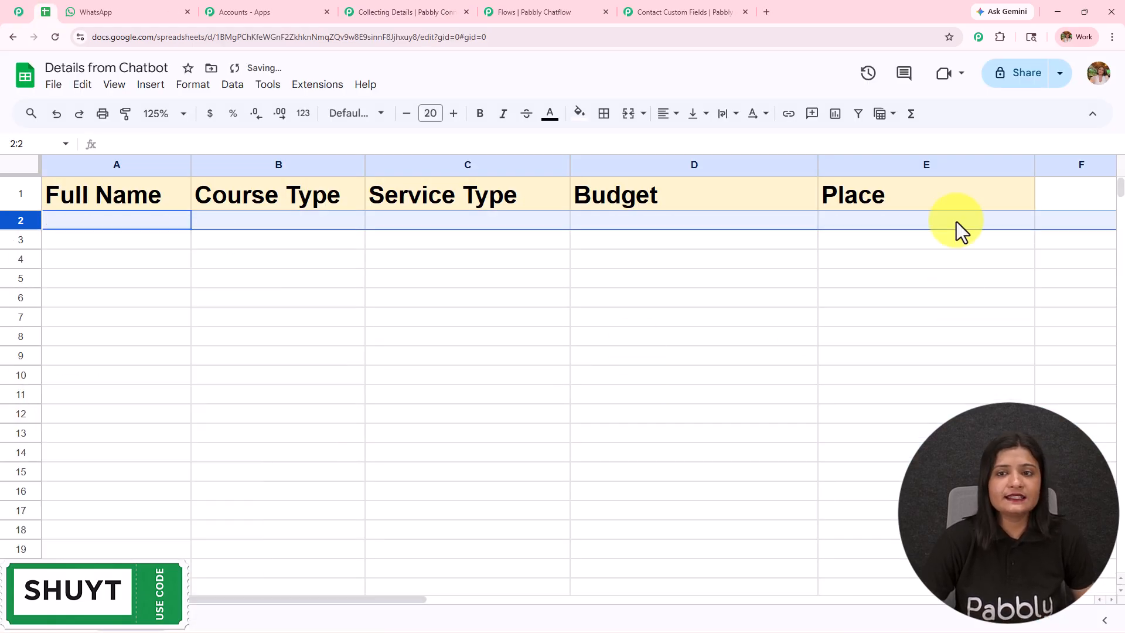
Return to Pabbly Connect and select the Details from Chatbot spreadsheet for the Add New Row action, checking its column headings against the mapping fields
{"action": "left_click", "coordinate": [1073, 199]}
{"action": "left_click", "coordinate": [389, 11]}
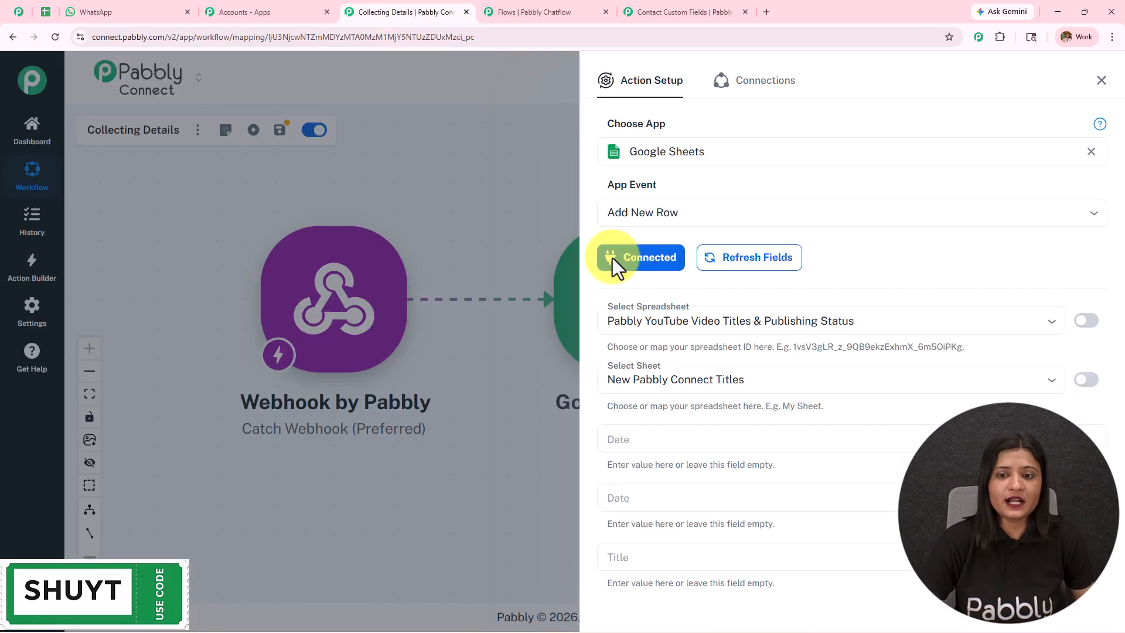
{"action": "left_click", "coordinate": [897, 320]}
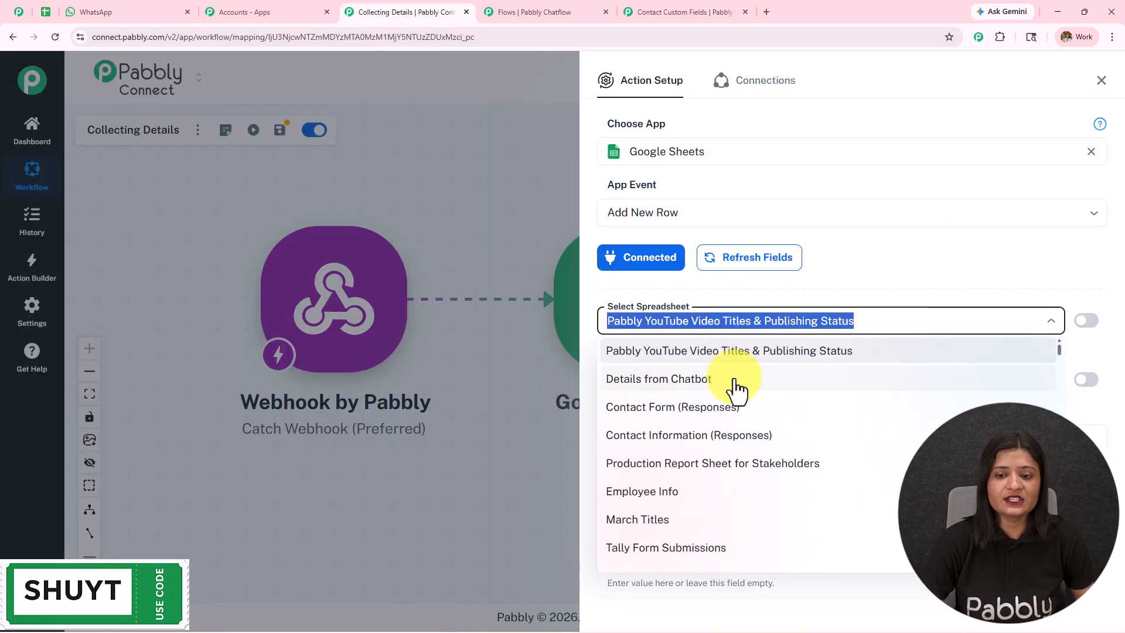
{"action": "left_click", "coordinate": [735, 382]}
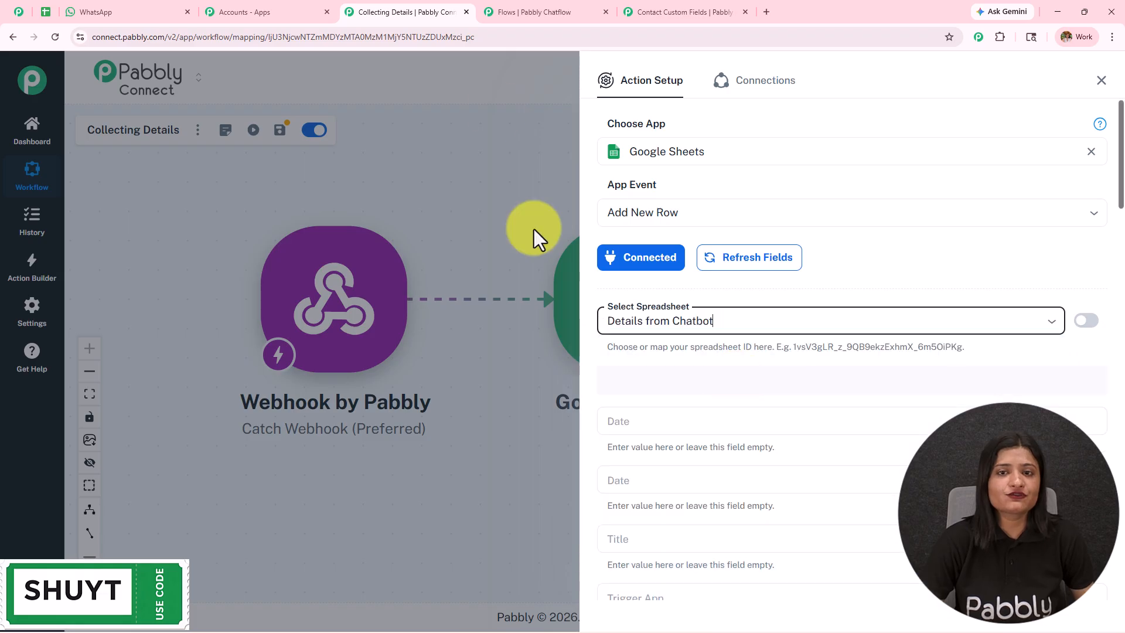
{"action": "left_click", "coordinate": [44, 11]}
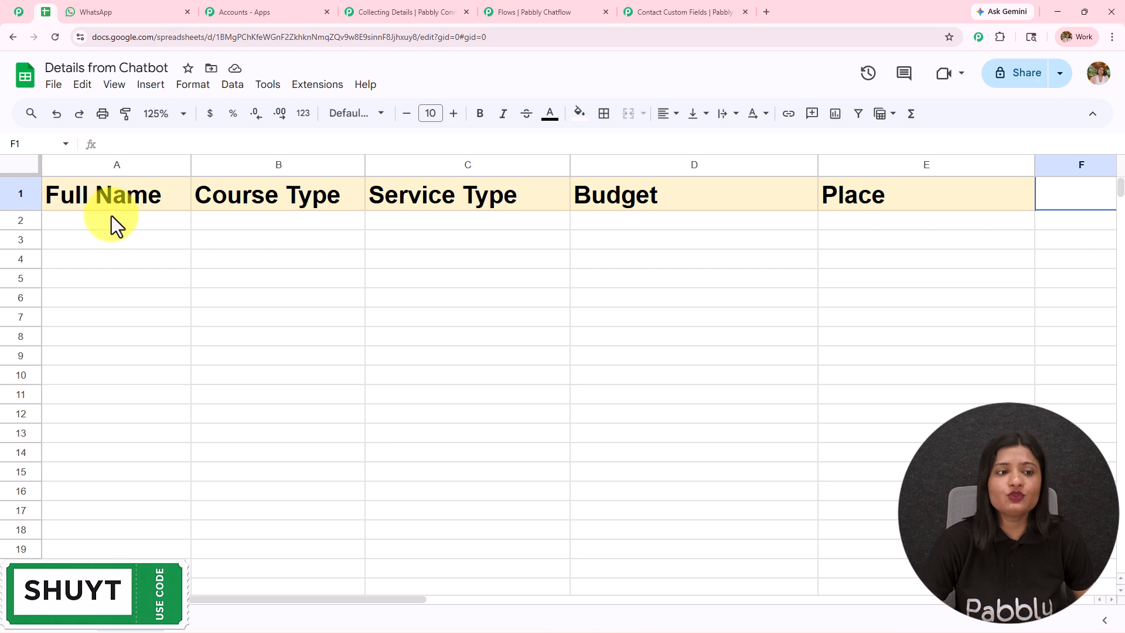
{"action": "left_click", "coordinate": [441, 7]}
{"action": "scroll", "coordinate": [714, 355], "scroll_direction": "down", "scroll_amount": 5}
{"action": "scroll", "coordinate": [725, 386], "scroll_direction": "up", "scroll_amount": 2}
{"action": "scroll", "coordinate": [725, 386], "scroll_direction": "down", "scroll_amount": 2}
{"action": "scroll", "coordinate": [726, 386], "scroll_direction": "up", "scroll_amount": 1}
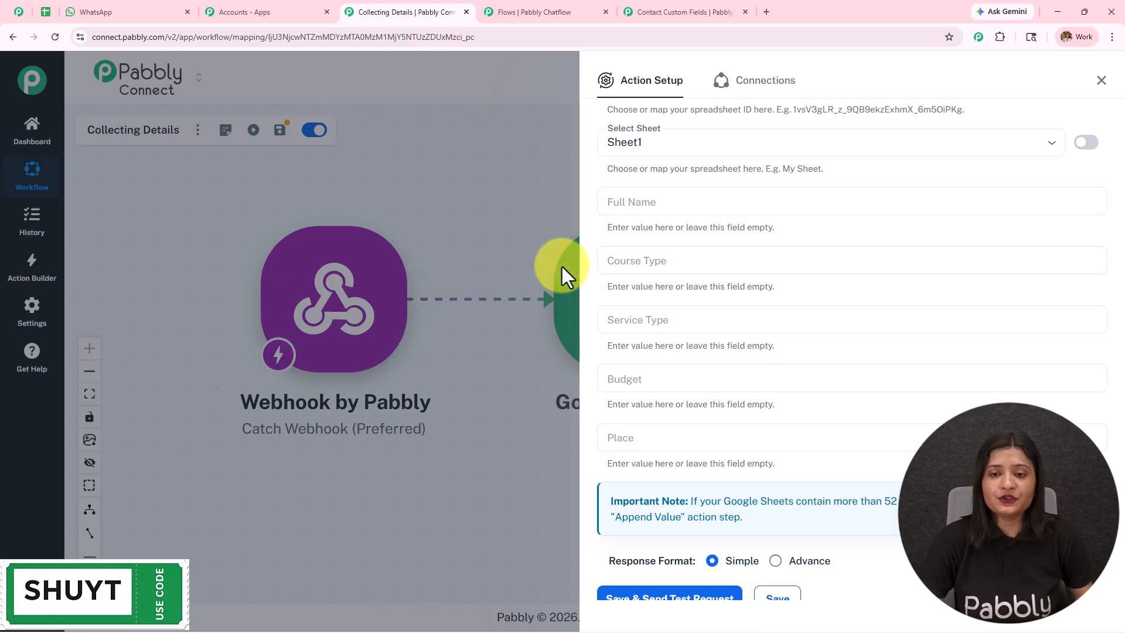
{"action": "left_click", "coordinate": [678, 207]}
{"action": "type", "text": "xfsf"}
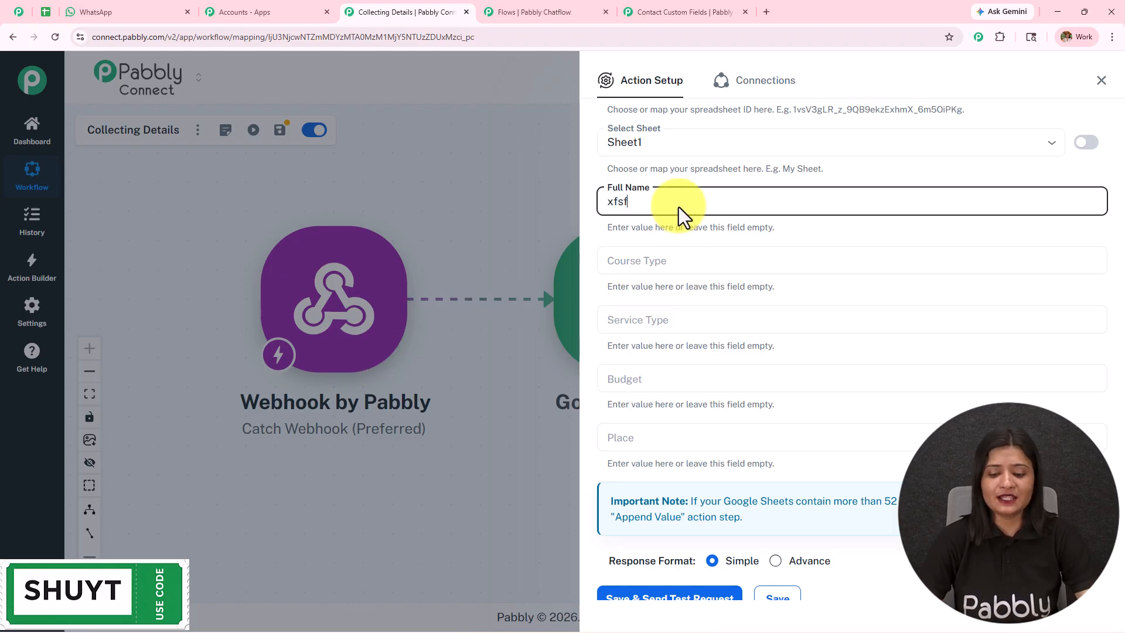
{"action": "key", "text": "BackSpace"}
{"action": "key", "text": "BackSpace"}
{"action": "key", "text": "BackSpace"}
{"action": "key", "text": "BackSpace"}
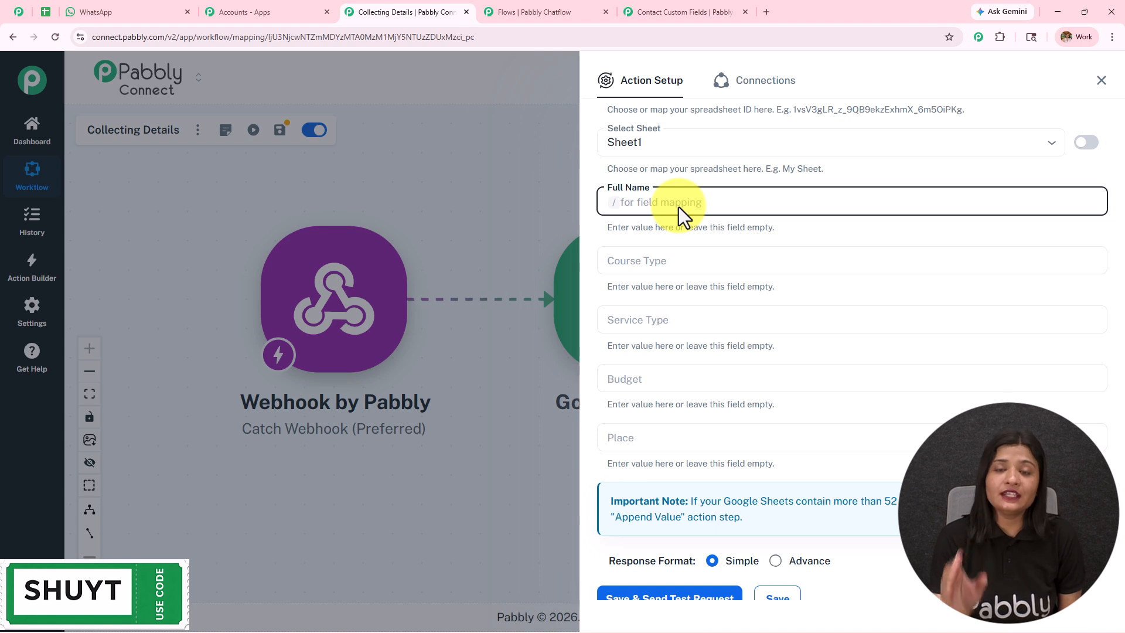
Map the webhook's Fullname value to the Full Name field and its Lookingfor value to Course Type
{"action": "type", "text": "/"}
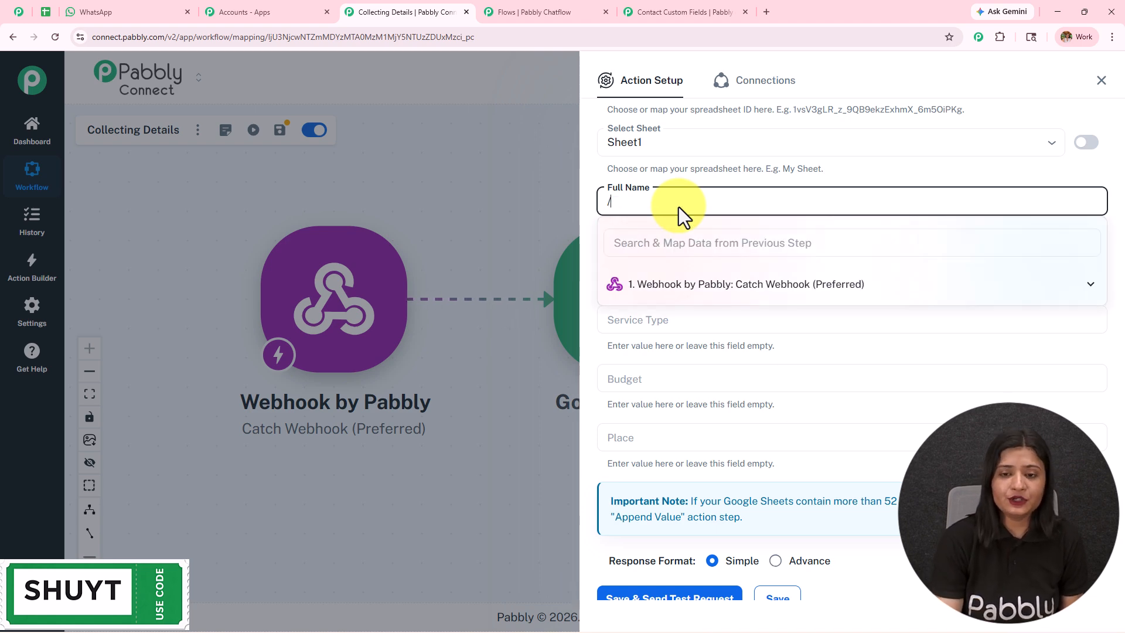
{"action": "left_click", "coordinate": [709, 287]}
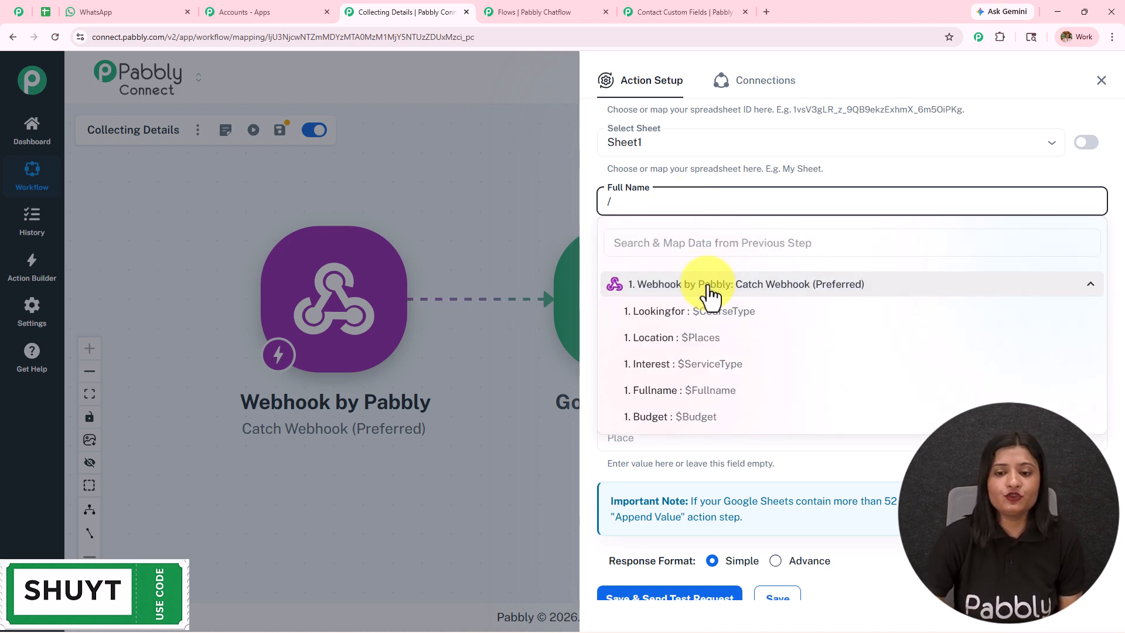
{"action": "left_click", "coordinate": [738, 392]}
{"action": "left_click", "coordinate": [684, 266]}
{"action": "type", "text": "/"}
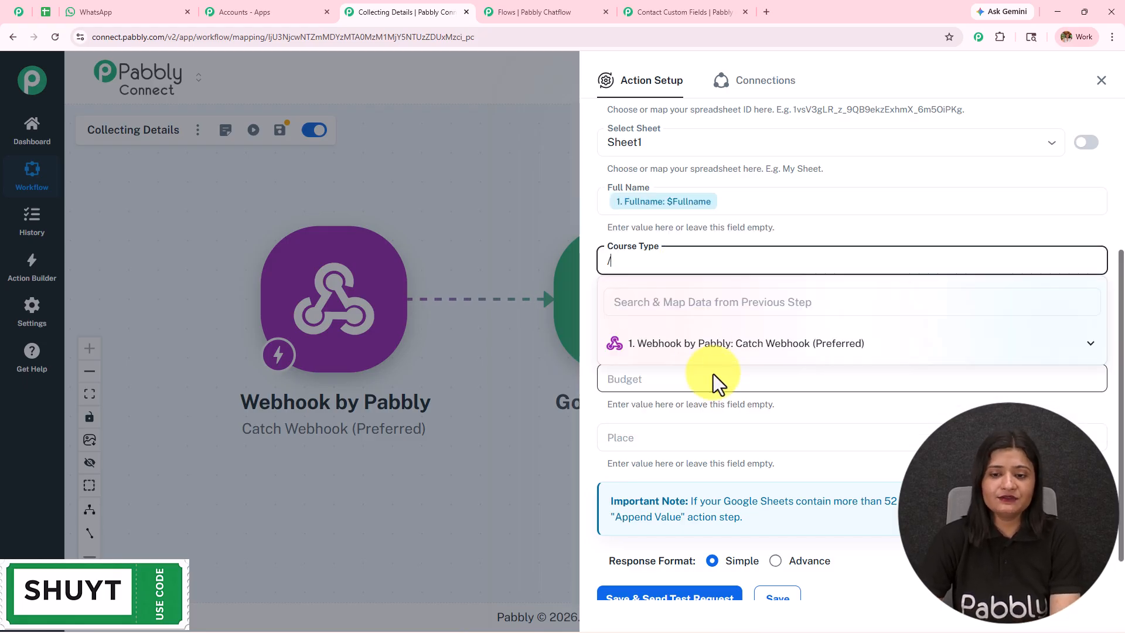
{"action": "left_click", "coordinate": [701, 346]}
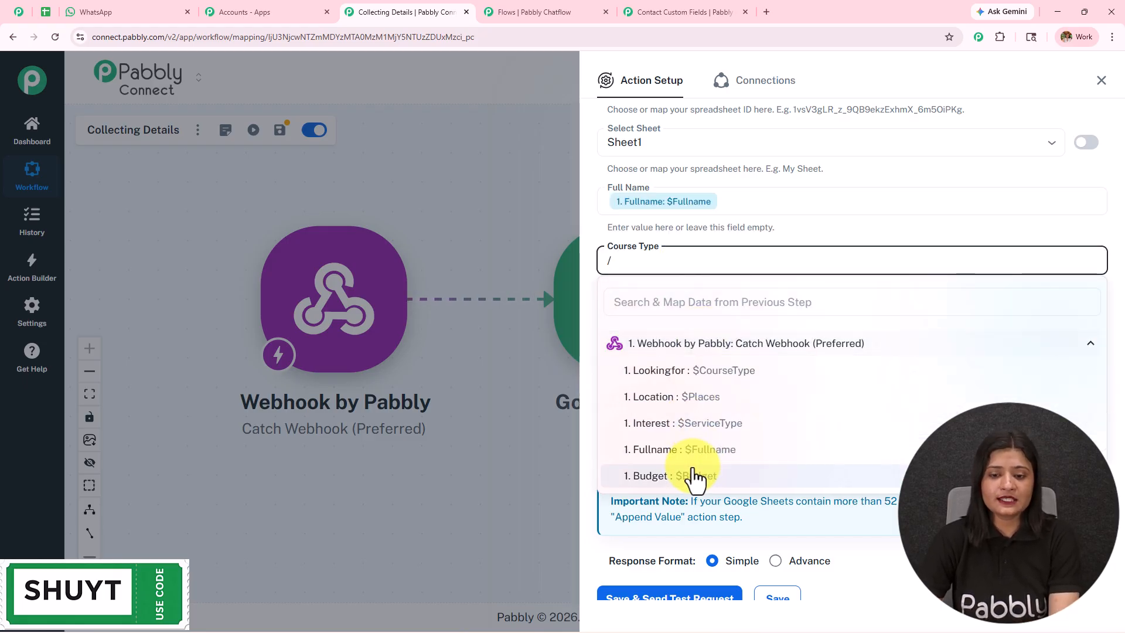
{"action": "left_click", "coordinate": [701, 372]}
Map the webhook's Interest value to the Service Type field and its Budget value to the Budget field
{"action": "left_click", "coordinate": [662, 316]}
{"action": "type", "text": "/"}
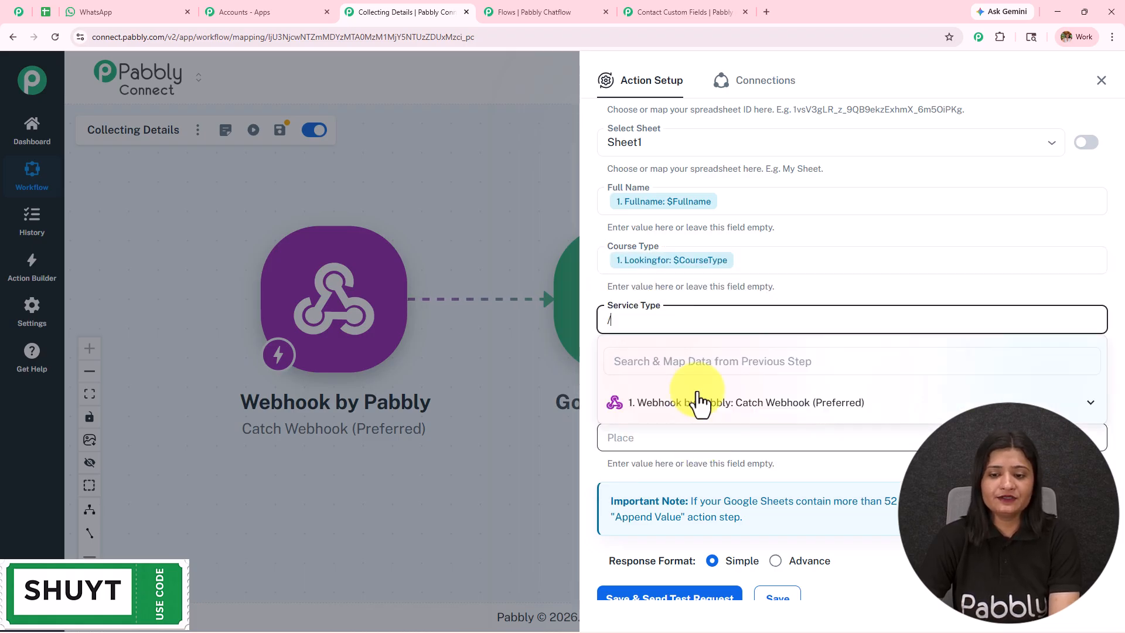
{"action": "left_click", "coordinate": [696, 405]}
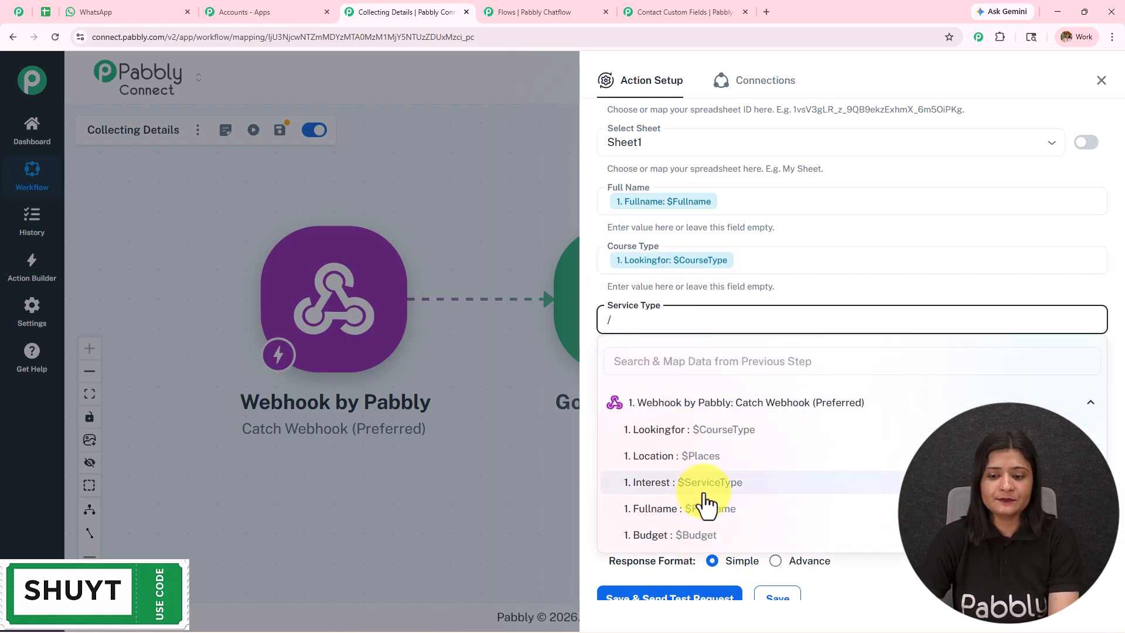
{"action": "left_click", "coordinate": [704, 484]}
{"action": "left_click", "coordinate": [665, 386]}
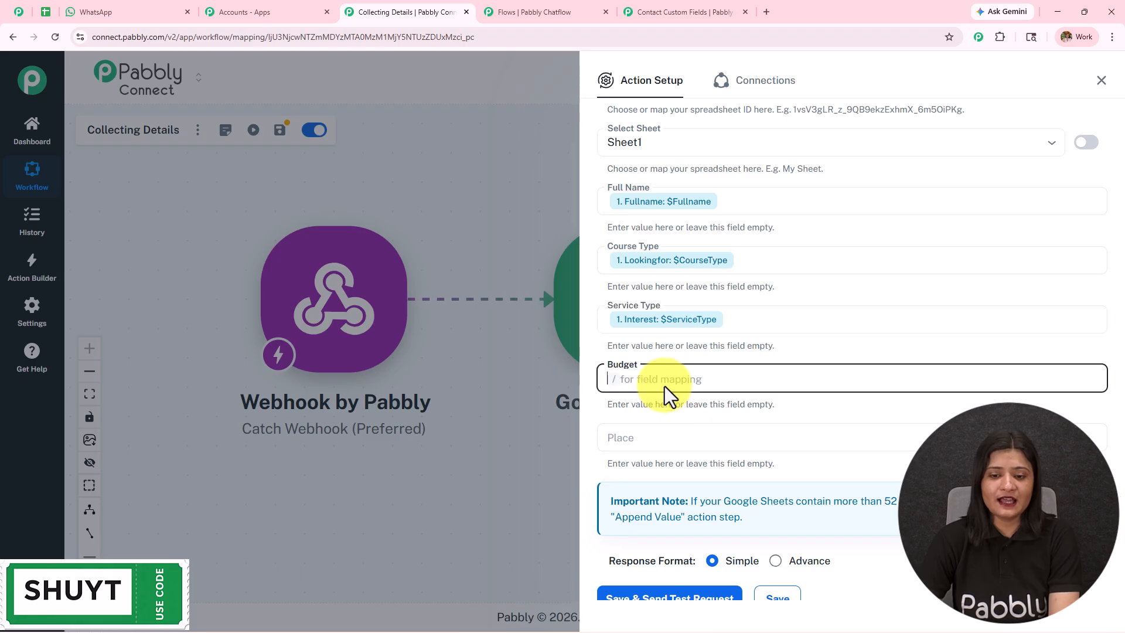
{"action": "type", "text": "/"}
{"action": "left_click", "coordinate": [667, 461]}
{"action": "left_click", "coordinate": [694, 593]}
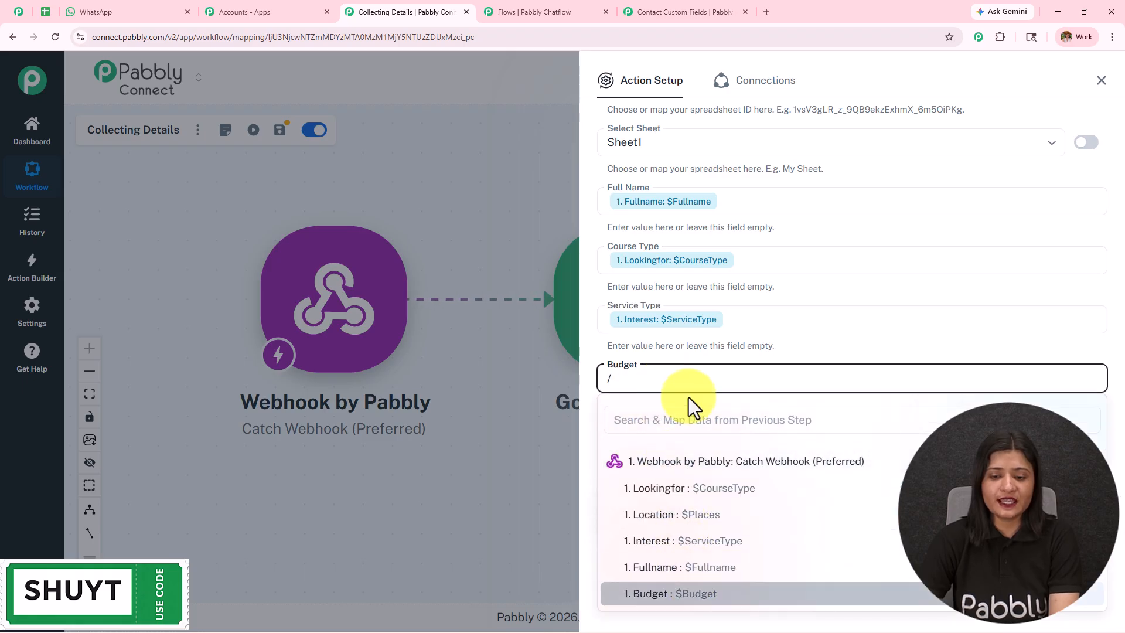
Map the webhook's Location value to the Place field, then save the action and send a test request
{"action": "left_click", "coordinate": [684, 390]}
{"action": "type", "text": "/"}
{"action": "left_click", "coordinate": [690, 462]}
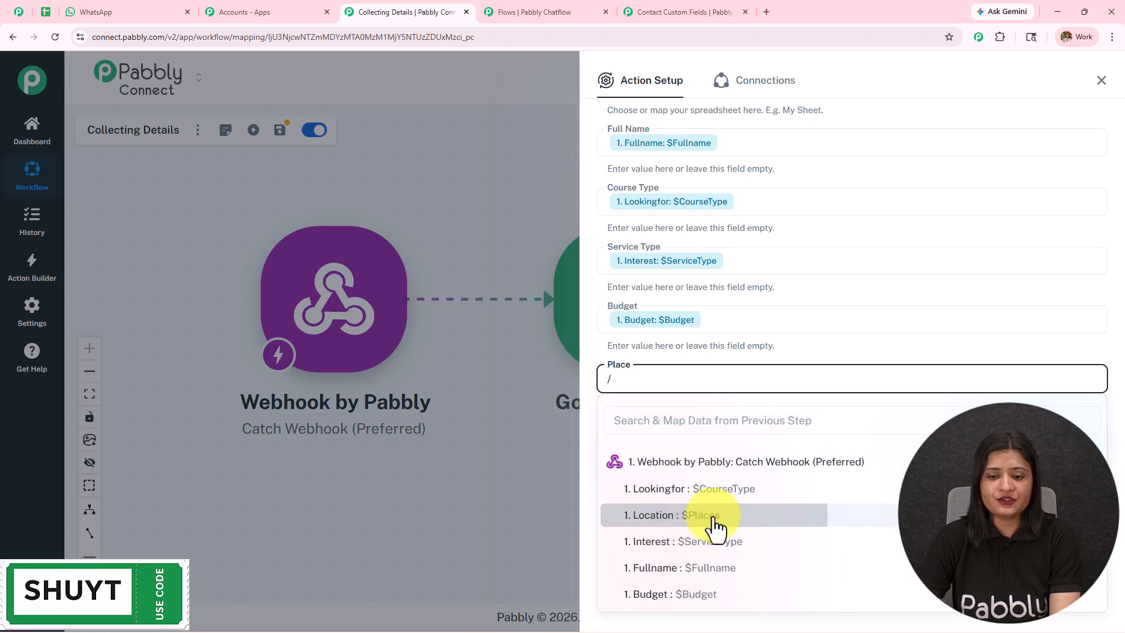
{"action": "left_click", "coordinate": [715, 515]}
{"action": "left_click", "coordinate": [679, 549]}
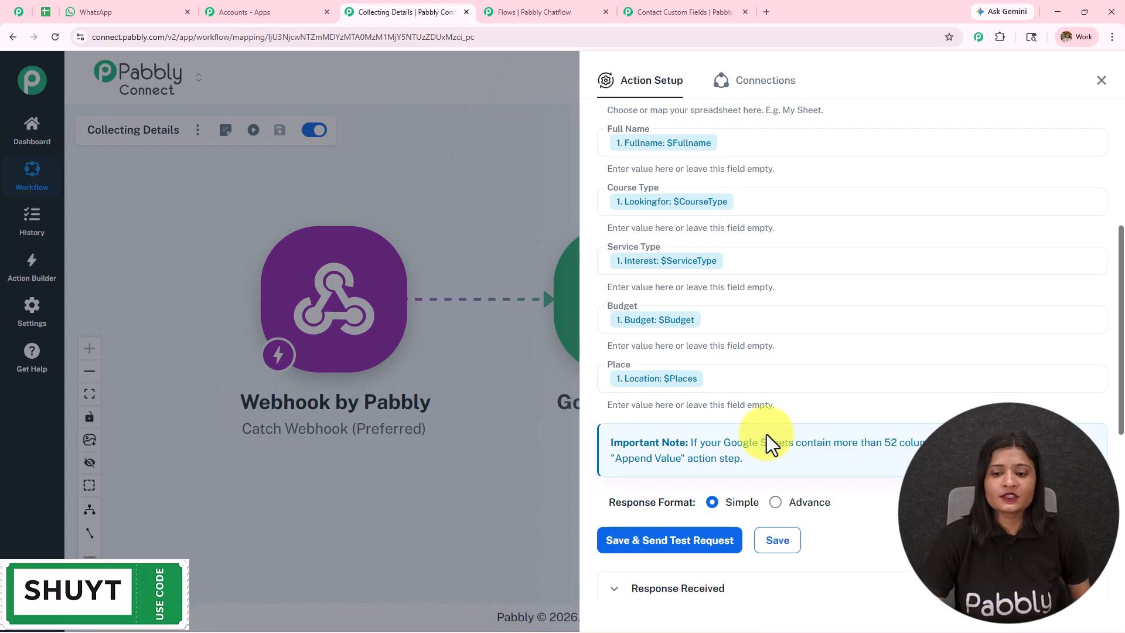
Check the test response and row 2 of the Details from Chatbot spreadsheet, comparing them with the answers in the WhatsApp chatbot conversation
{"action": "scroll", "coordinate": [765, 433], "scroll_direction": "down", "scroll_amount": 6}
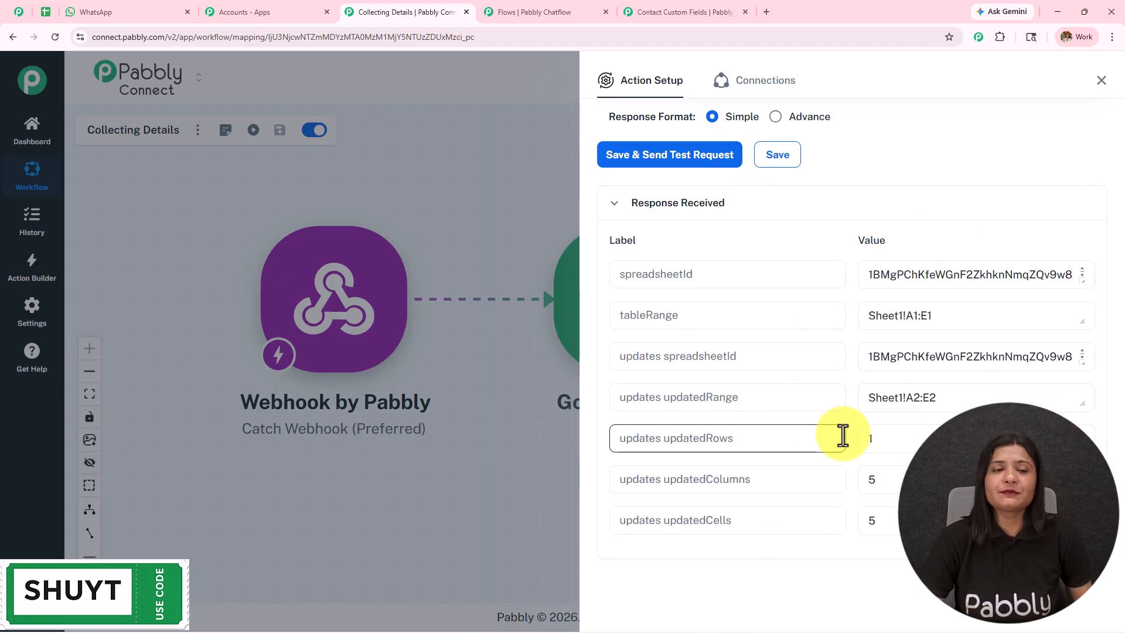
{"action": "left_click", "coordinate": [42, 13]}
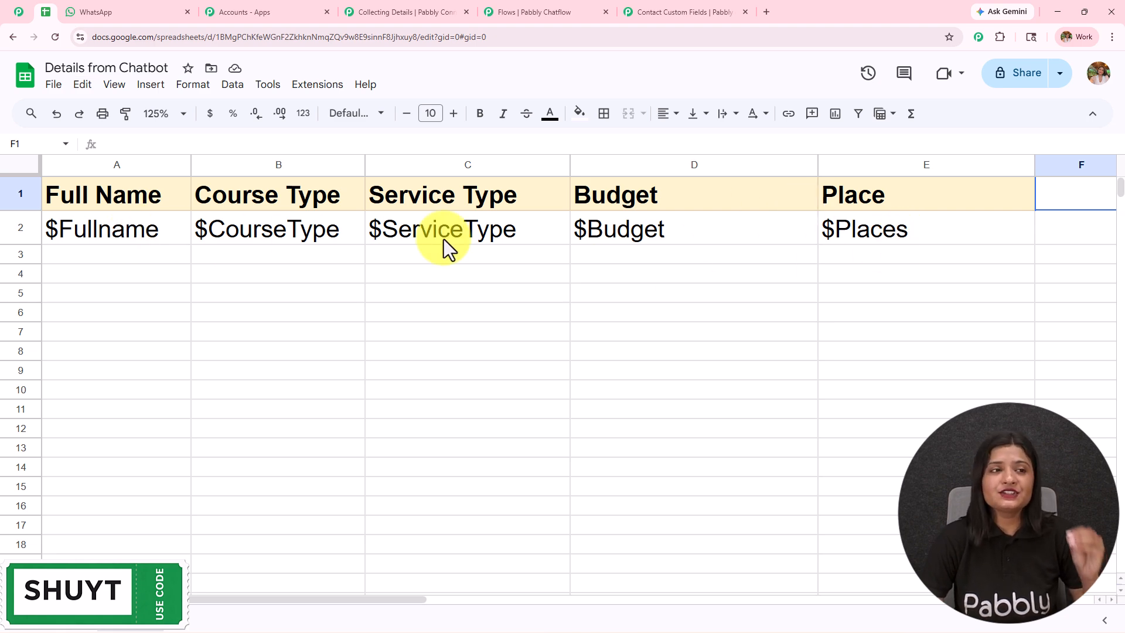
{"action": "left_click", "coordinate": [143, 9]}
{"action": "scroll", "coordinate": [650, 304], "scroll_direction": "up", "scroll_amount": 3}
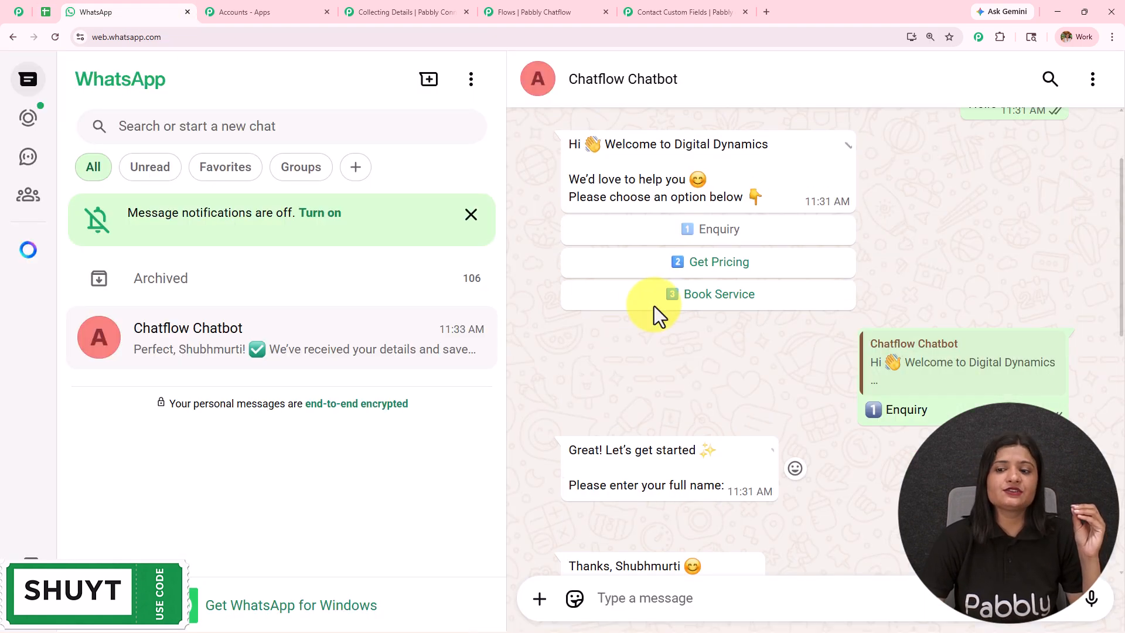
{"action": "scroll", "coordinate": [654, 306], "scroll_direction": "down", "scroll_amount": 8}
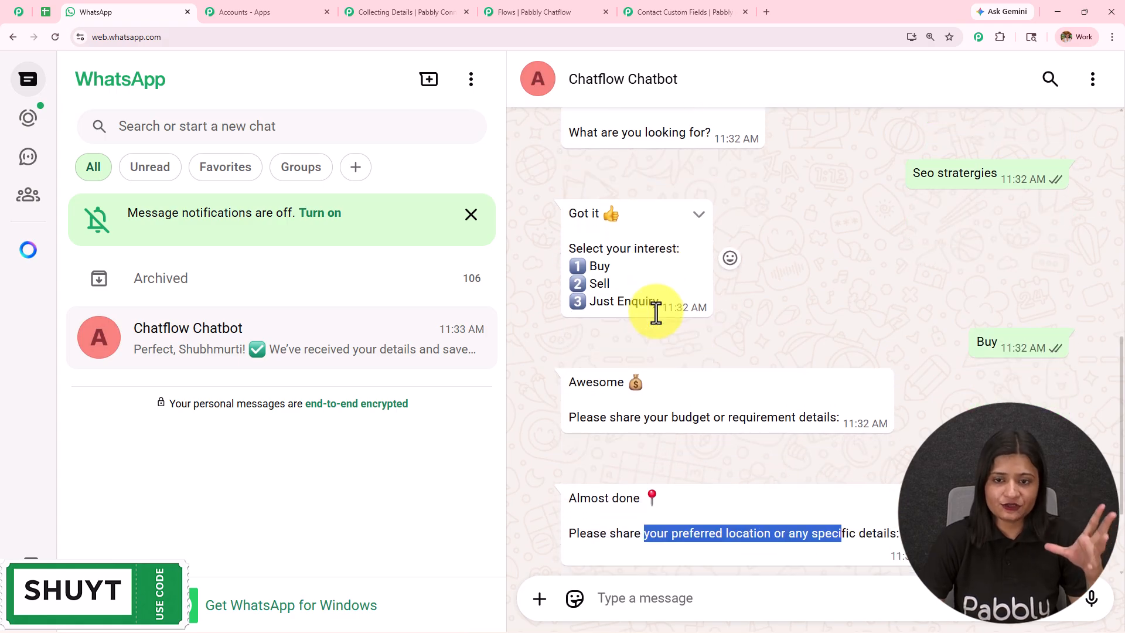
{"action": "scroll", "coordinate": [656, 312], "scroll_direction": "down", "scroll_amount": 3}
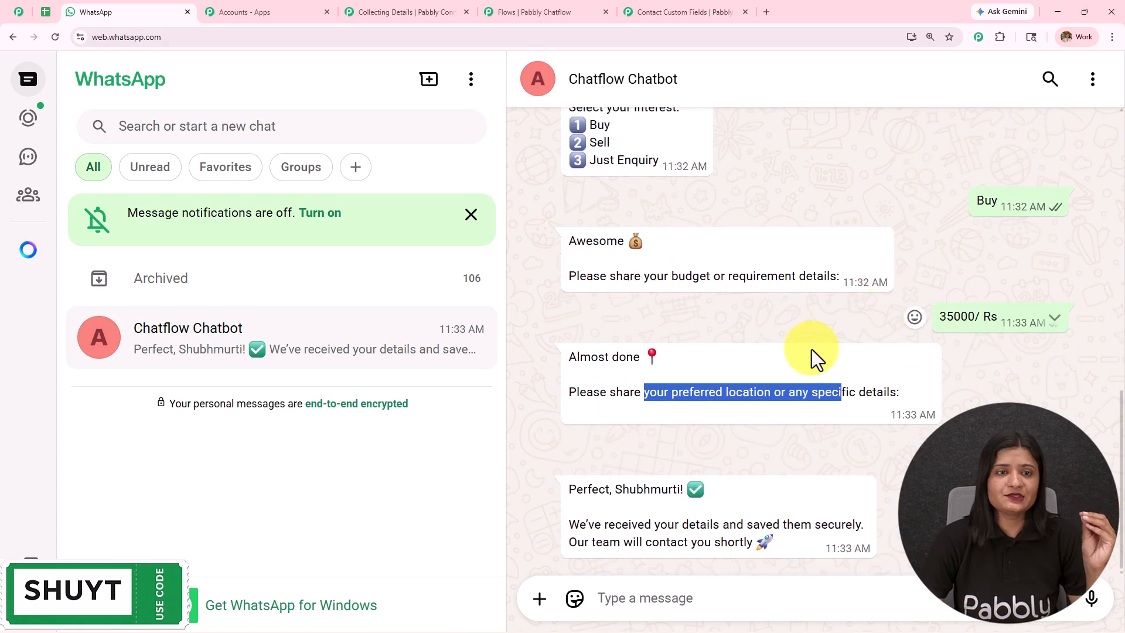
{"action": "left_click", "coordinate": [47, 11]}
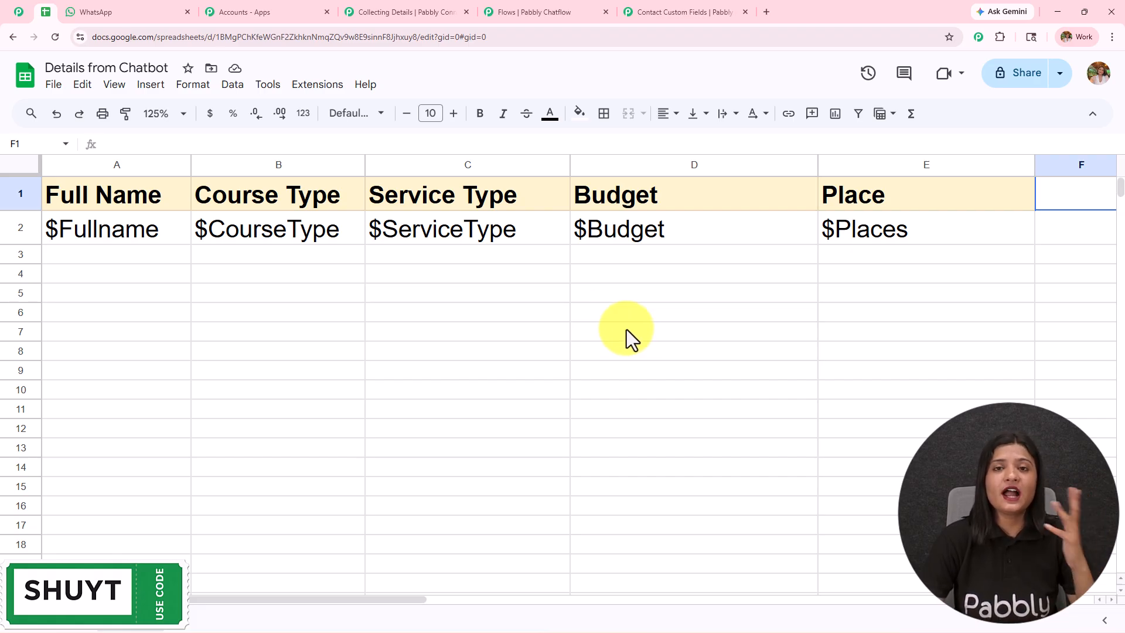
Switch to the Collect Details flow in Pabbly Chatflow and review its Question nodes, API Request and closing Text Button
{"action": "left_click", "coordinate": [403, 10]}
{"action": "left_click", "coordinate": [564, 11]}
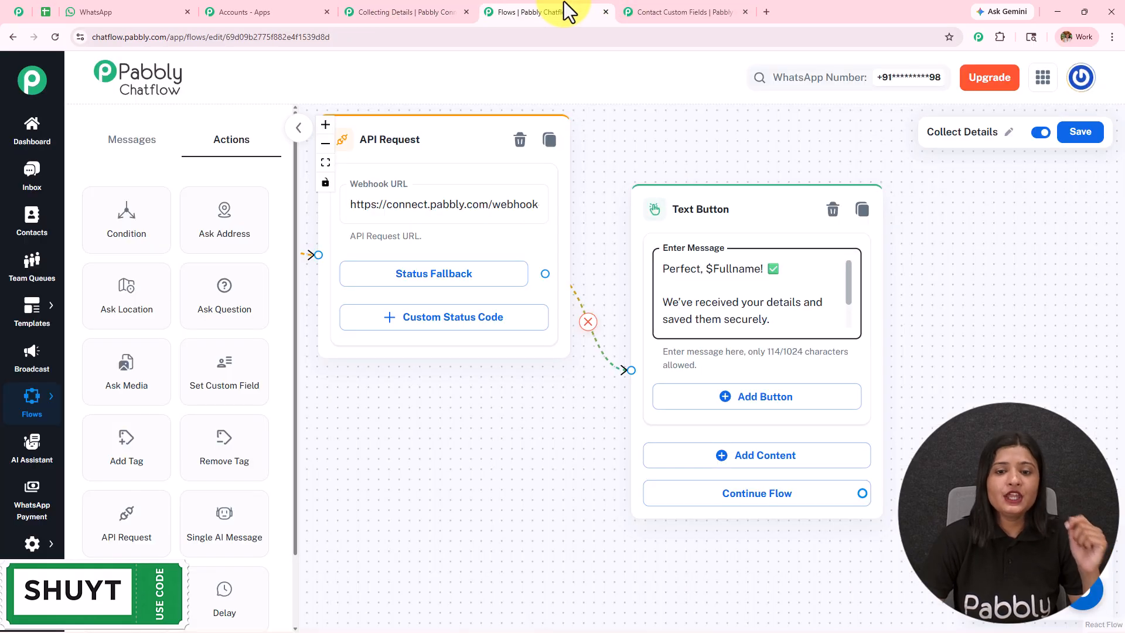
{"action": "scroll", "coordinate": [586, 340], "scroll_direction": "down", "scroll_amount": 3}
{"action": "left_click_drag", "start_coordinate": [502, 426], "coordinate": [1106, 435]}
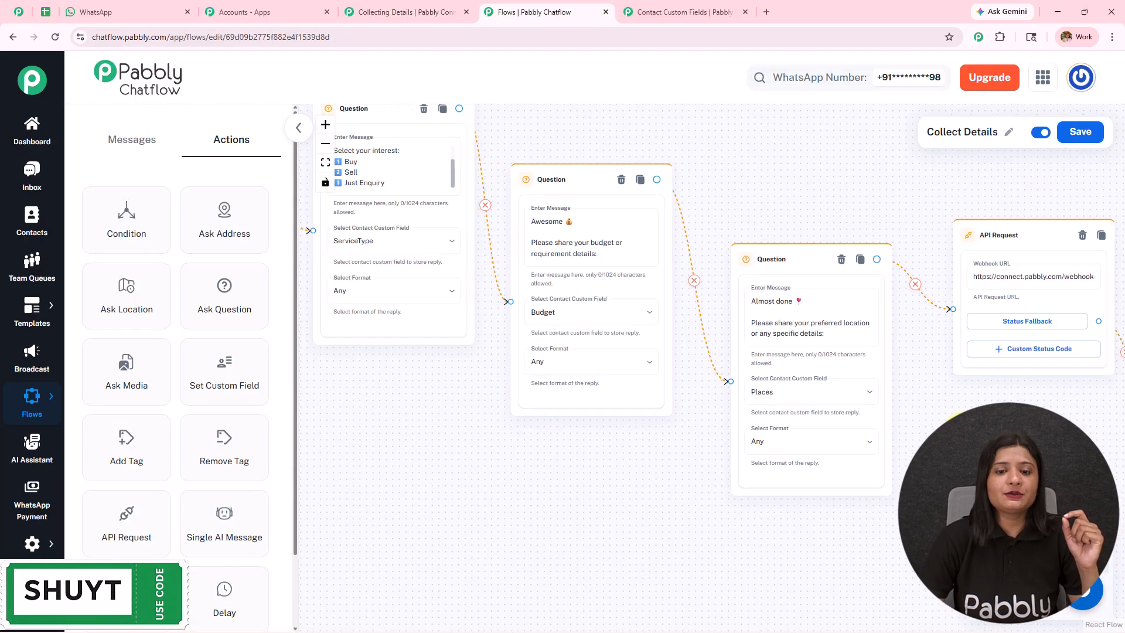
{"action": "left_click_drag", "start_coordinate": [520, 494], "coordinate": [716, 506]}
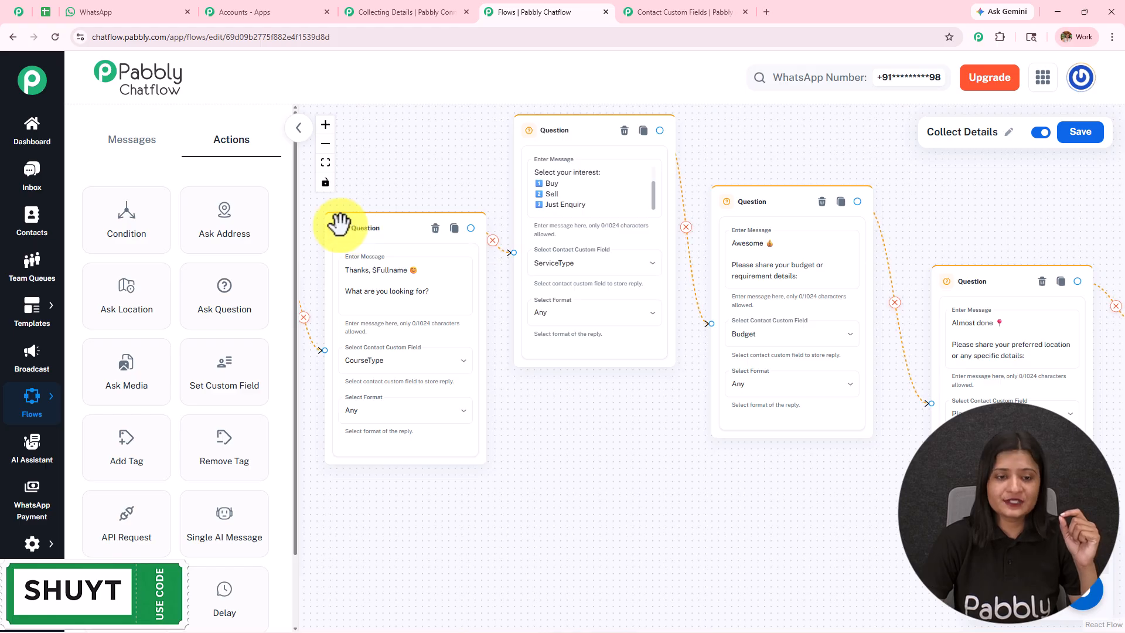
{"action": "left_click_drag", "start_coordinate": [622, 432], "coordinate": [584, 432]}
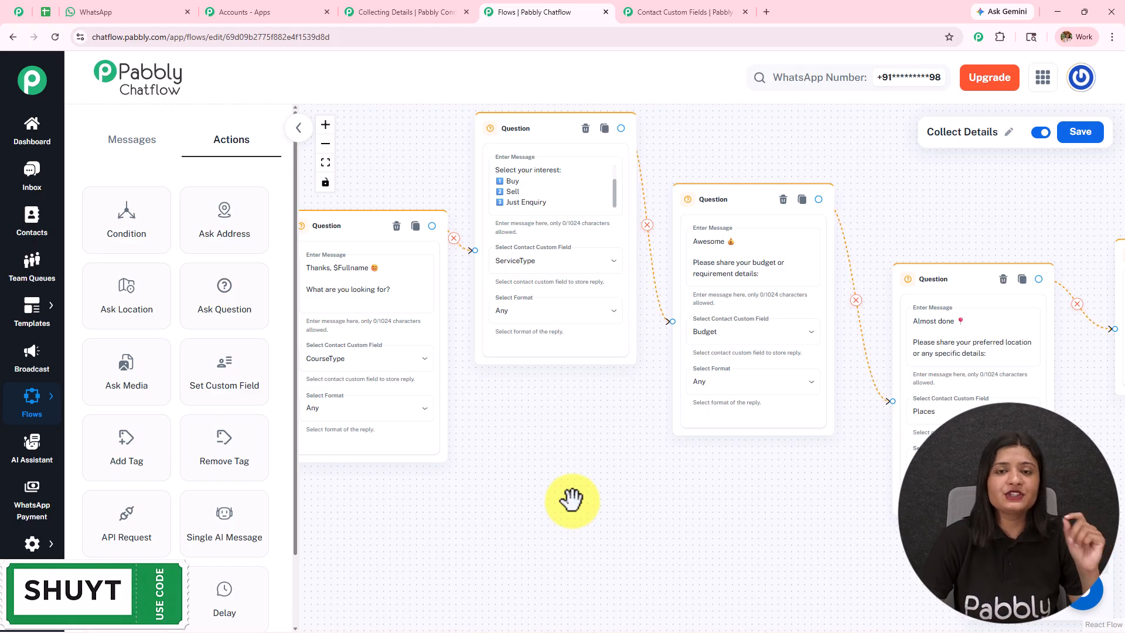
{"action": "left_click_drag", "start_coordinate": [510, 467], "coordinate": [296, 437]}
{"action": "left_click_drag", "start_coordinate": [762, 507], "coordinate": [636, 497]}
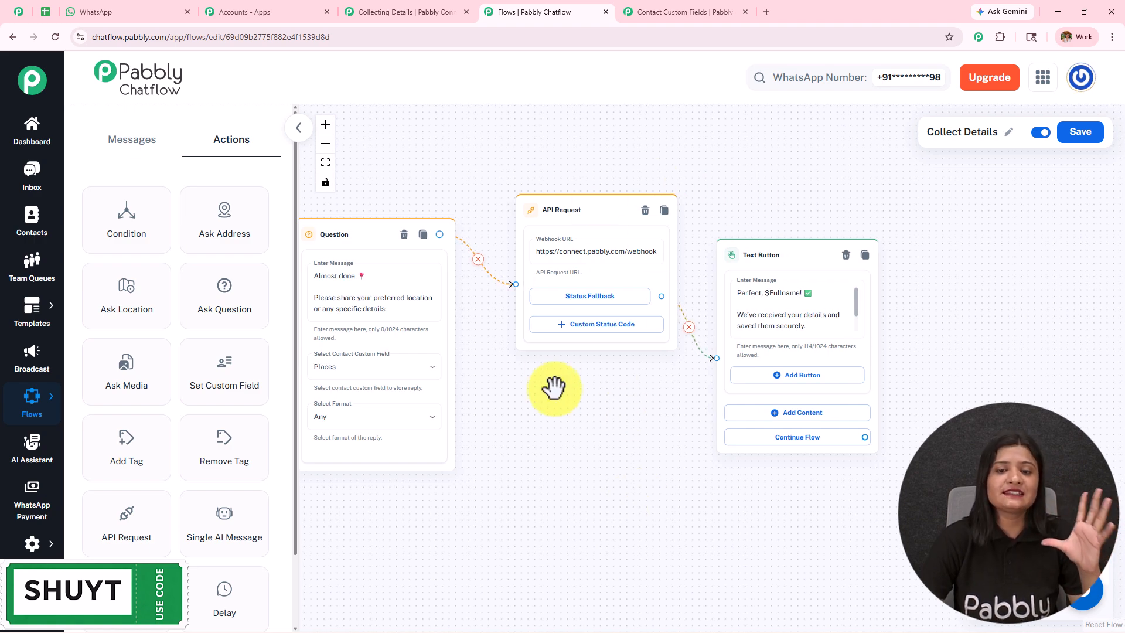
{"action": "scroll", "coordinate": [554, 387], "scroll_direction": "up", "scroll_amount": 1}
{"action": "scroll", "coordinate": [554, 387], "scroll_direction": "up", "scroll_amount": 2}
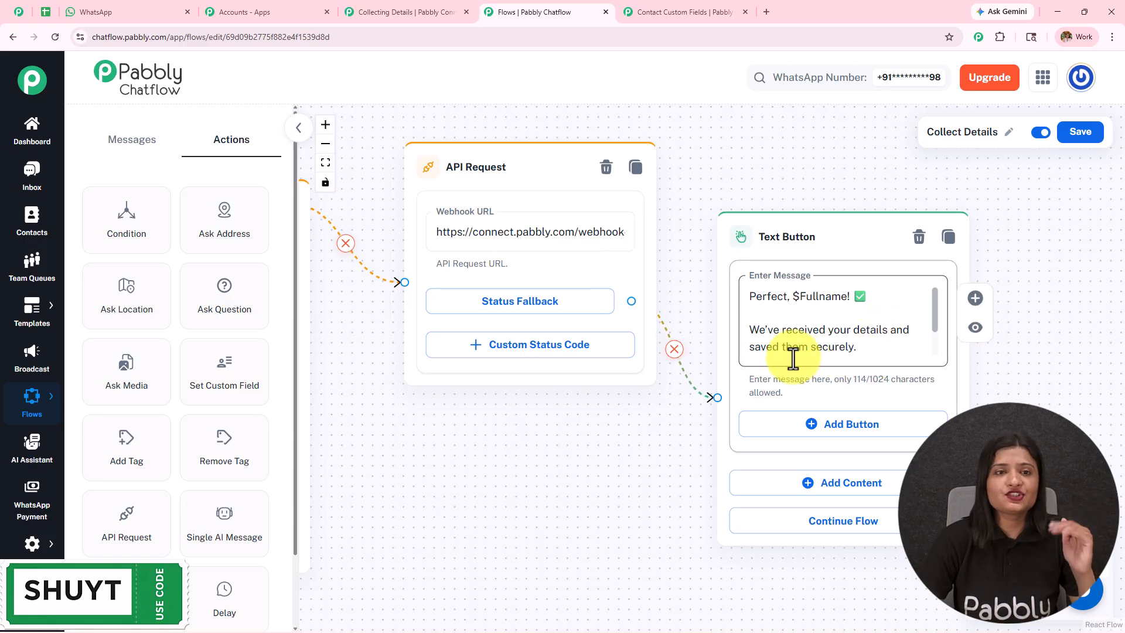
Return to the Collecting Details workflow in Pabbly Connect, close the Google Sheets action setup and open the webhook trigger
{"action": "left_click", "coordinate": [423, 12]}
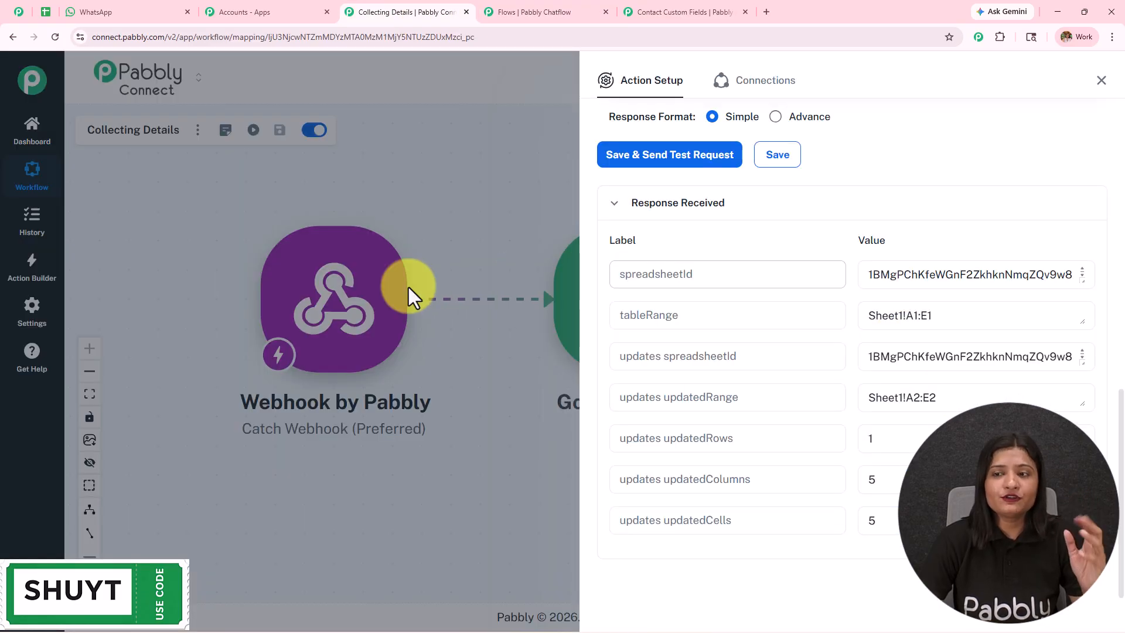
{"action": "left_click", "coordinate": [1100, 81]}
{"action": "left_click", "coordinate": [372, 288]}
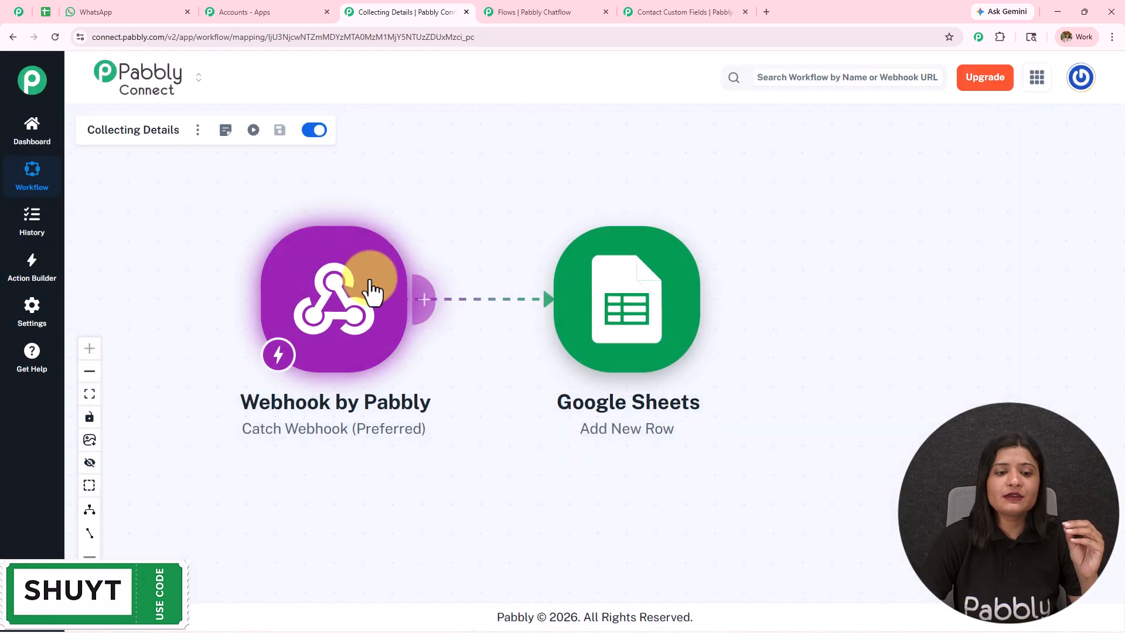